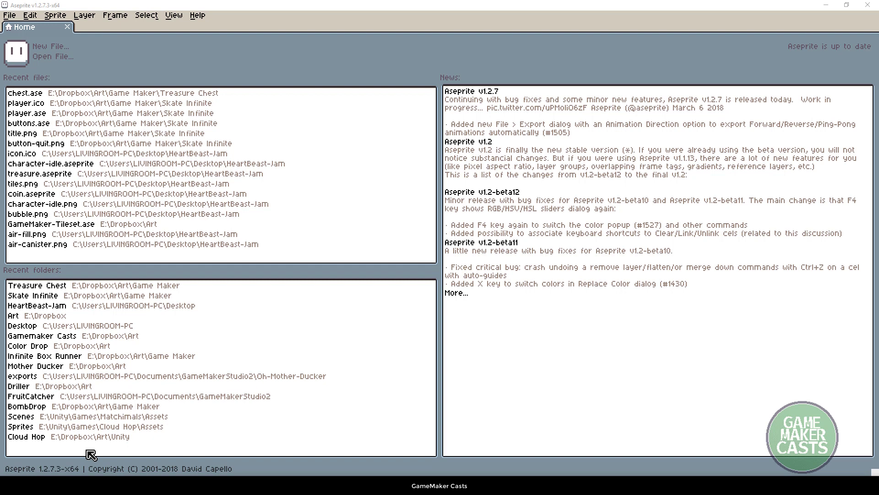
# Create the blank 64×32 sprite and zoom in on the canvas
pyautogui.click(51, 46)
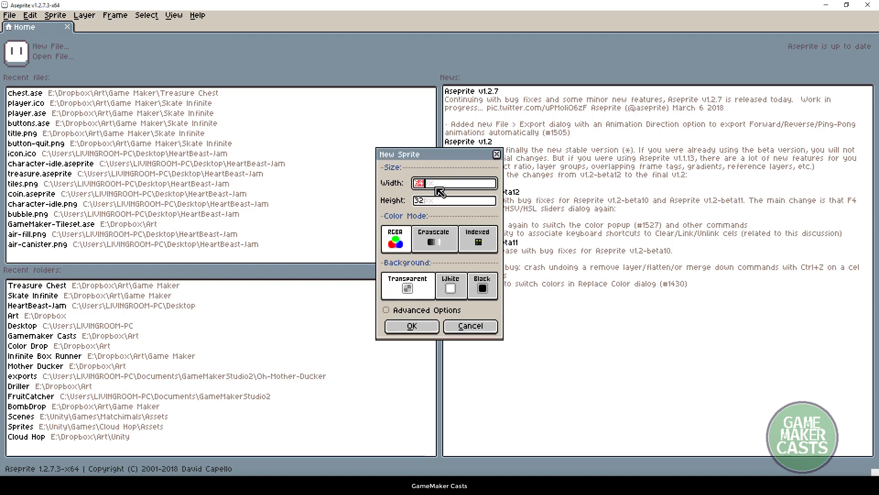
pyautogui.click(430, 327)
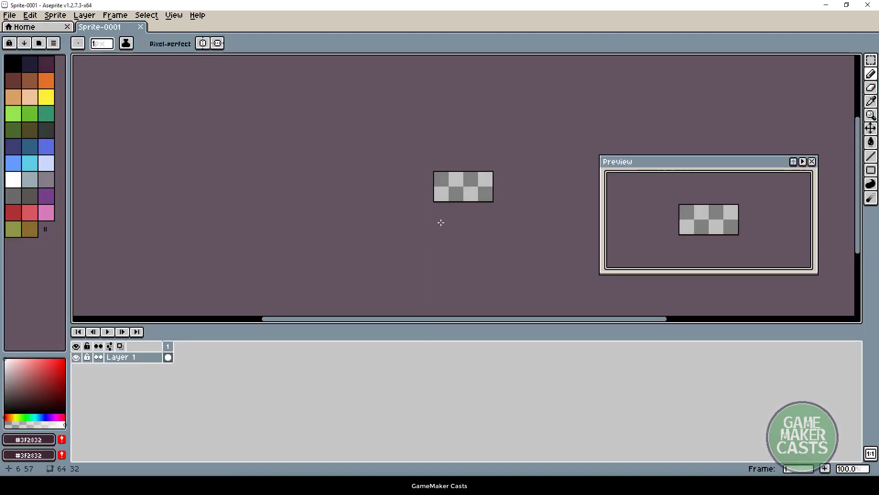
pyautogui.moveTo(460, 199); pyautogui.dragTo(434, 258)
pyautogui.scroll(3, 397, 234)
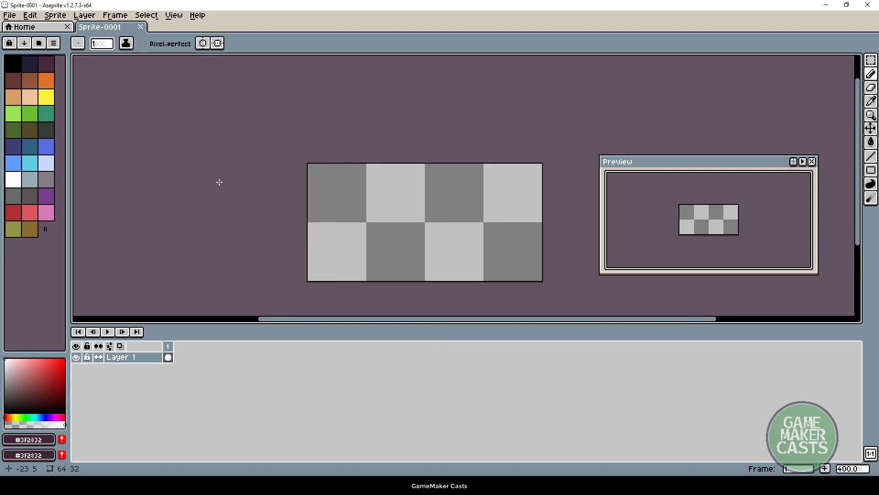
pyautogui.moveTo(350, 187); pyautogui.dragTo(274, 172)
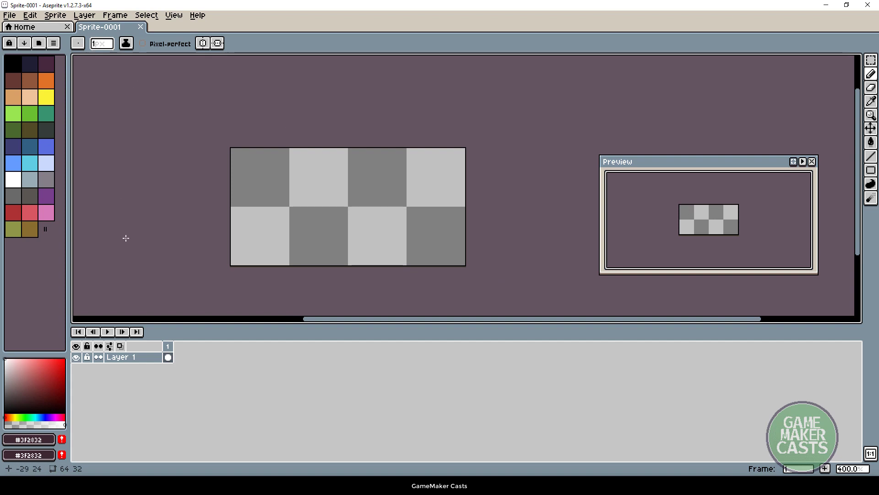
# Load the edg32 preset palette in place of the default palette
pyautogui.click(39, 43)
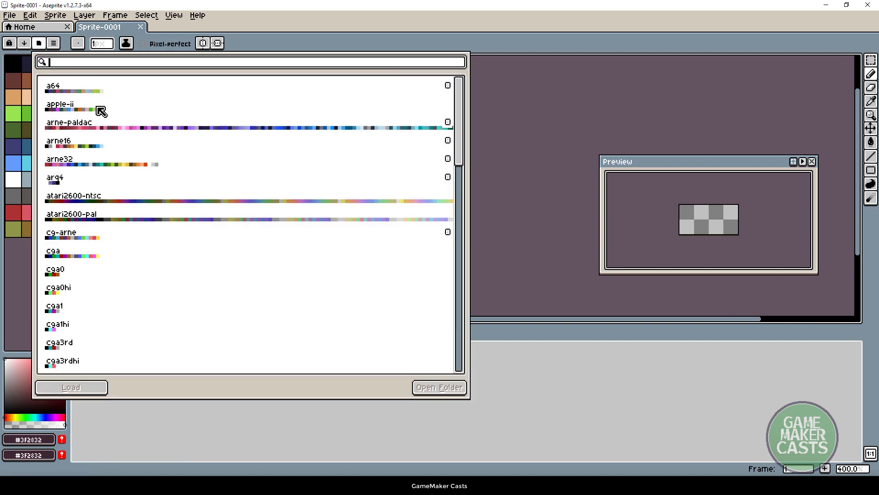
pyautogui.scroll(-4, 90, 261)
pyautogui.scroll(-7, 84, 291)
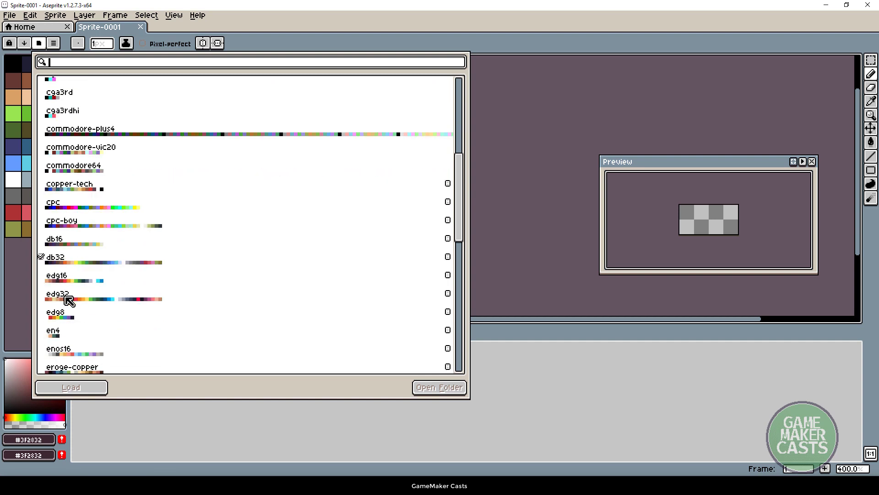
pyautogui.click(64, 299)
pyautogui.click(264, 415)
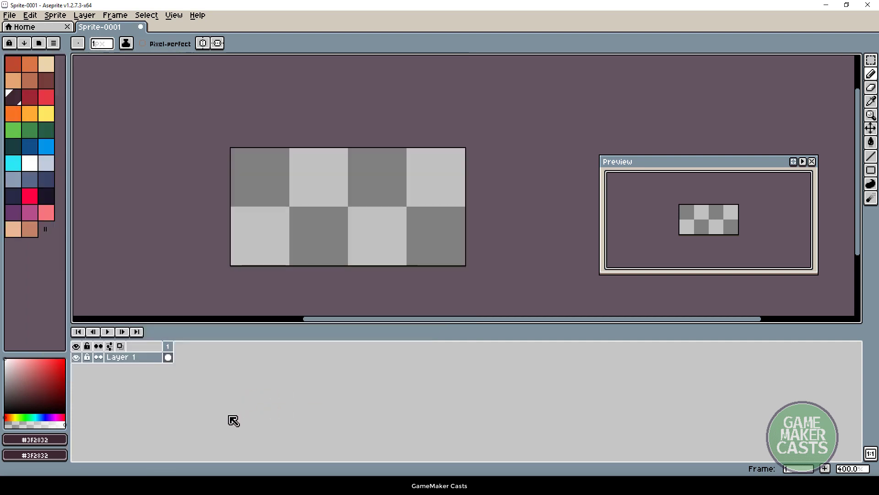
pyautogui.moveTo(291, 212); pyautogui.dragTo(238, 197)
pyautogui.scroll(1, 243, 179)
# With the dark swatch and both mirror axes on, draw the top and bottom edge lines
pyautogui.click(20, 102)
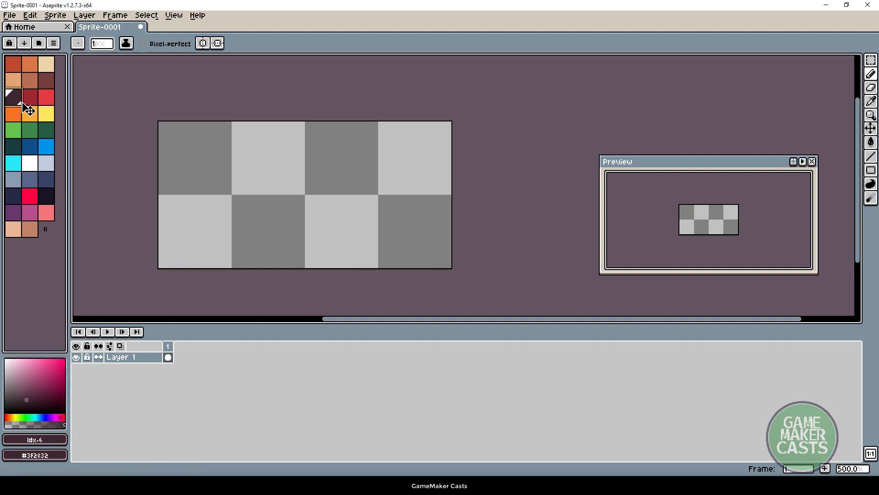
pyautogui.click(219, 44)
pyautogui.click(203, 43)
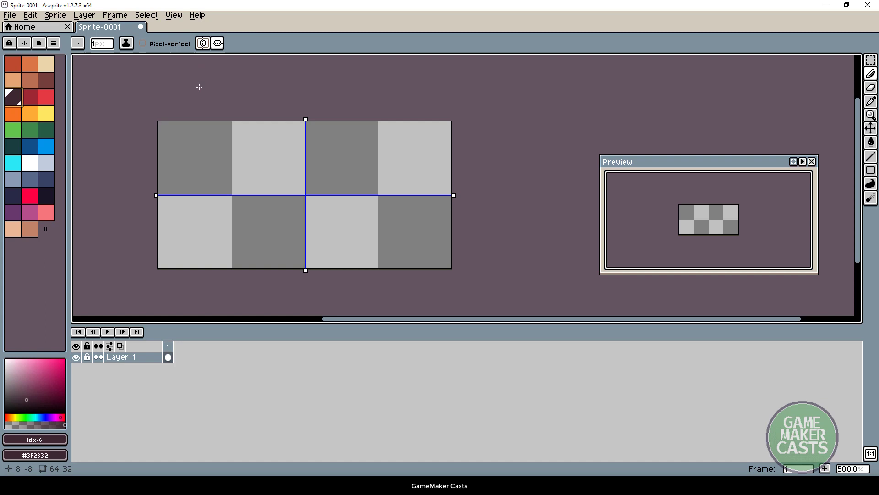
pyautogui.press('l')
pyautogui.scroll(1, 285, 128)
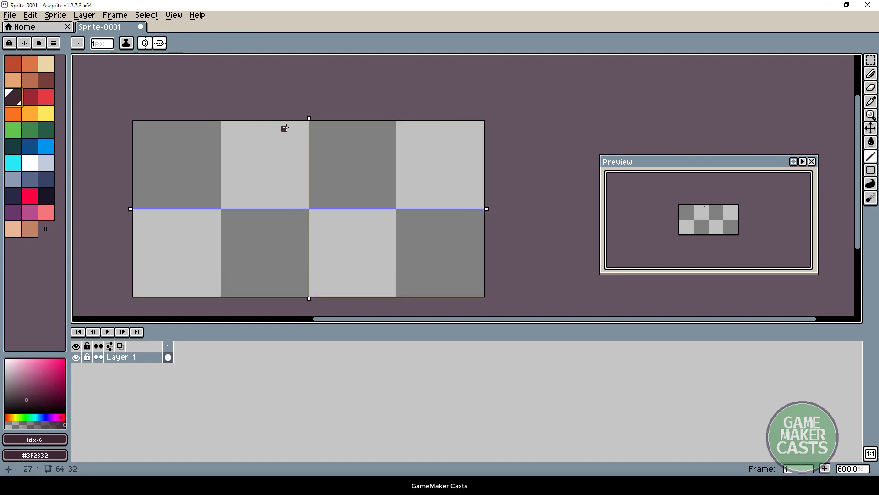
pyautogui.moveTo(306, 122); pyautogui.dragTo(145, 122)
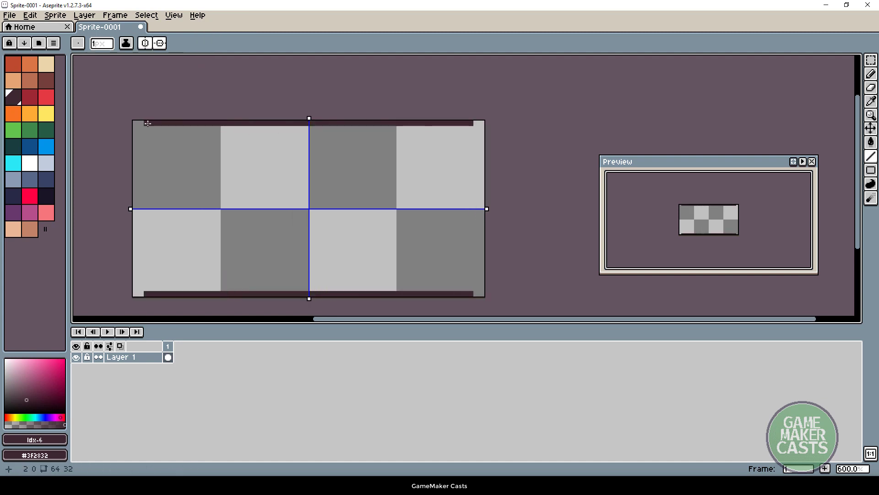
# Keep only left-right mirroring and place dark pixels at the top corners
pyautogui.click(160, 43)
pyautogui.click(145, 43)
pyautogui.click(148, 42)
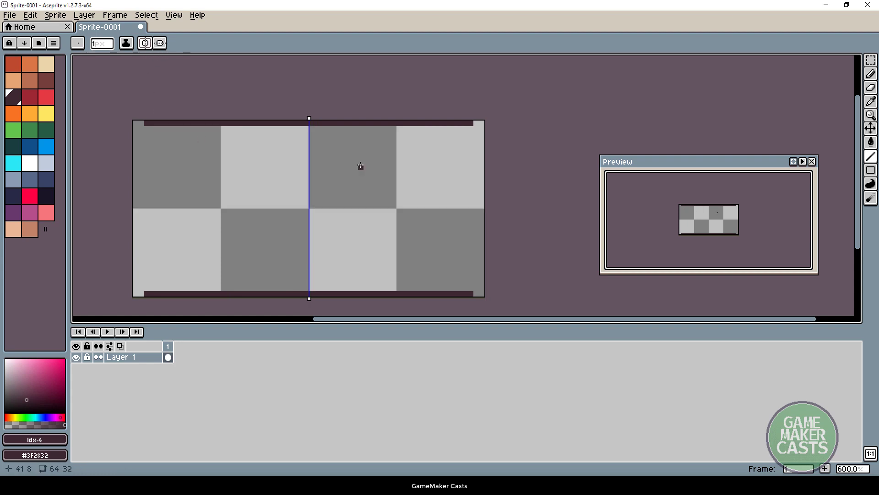
pyautogui.click(136, 123)
pyautogui.click(141, 124)
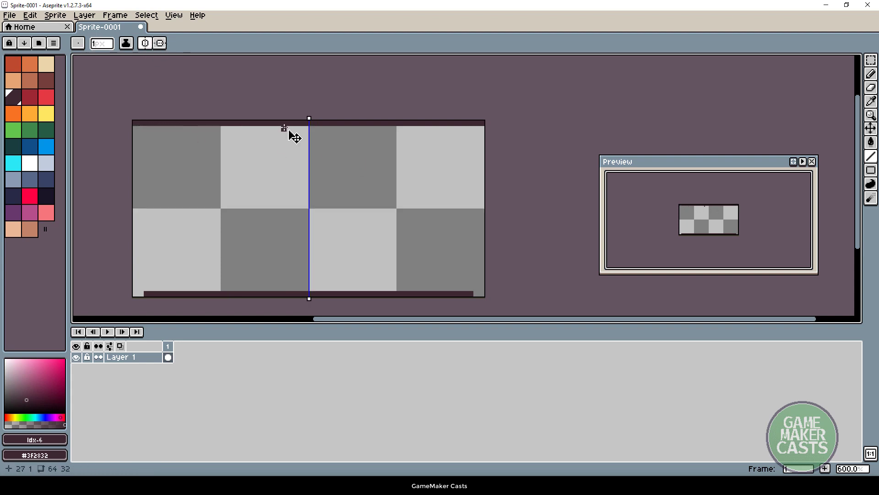
pyautogui.hotkey('ctrl', 'z')
pyautogui.press('b')
pyautogui.scroll(1, 140, 125)
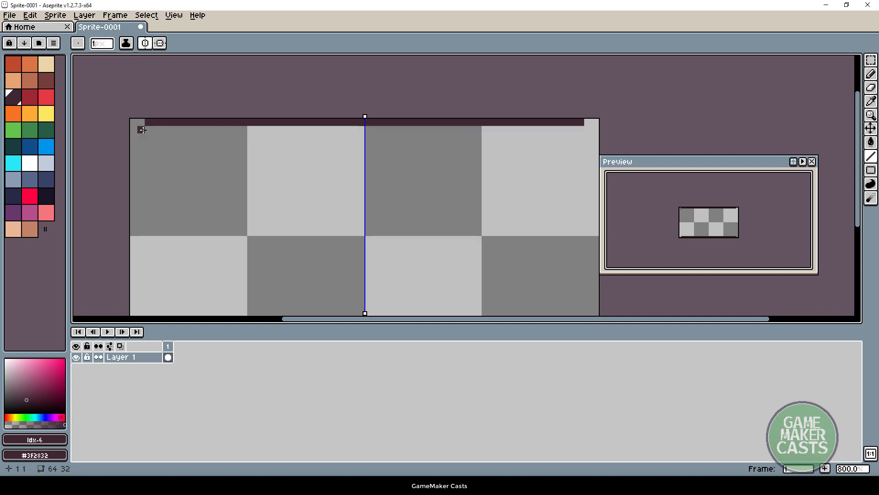
pyautogui.click(140, 130)
# Trim the top line's outer end pixels and add stepped corner pixels inward
pyautogui.press('e')
pyautogui.click(148, 122)
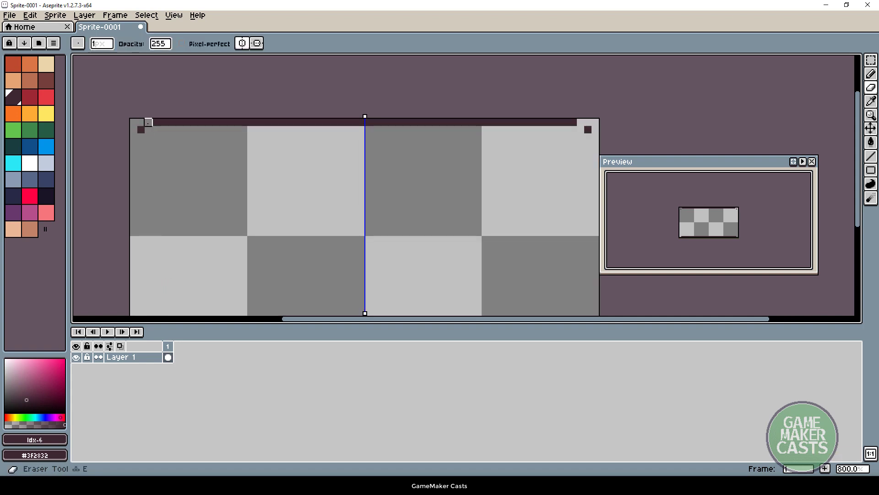
pyautogui.click(140, 129)
pyautogui.press('l')
pyautogui.click(149, 129)
pyautogui.moveTo(150, 128); pyautogui.dragTo(133, 151)
# Draw the dark side edges connecting the top and bottom corners
pyautogui.moveTo(170, 180); pyautogui.dragTo(175, 133)
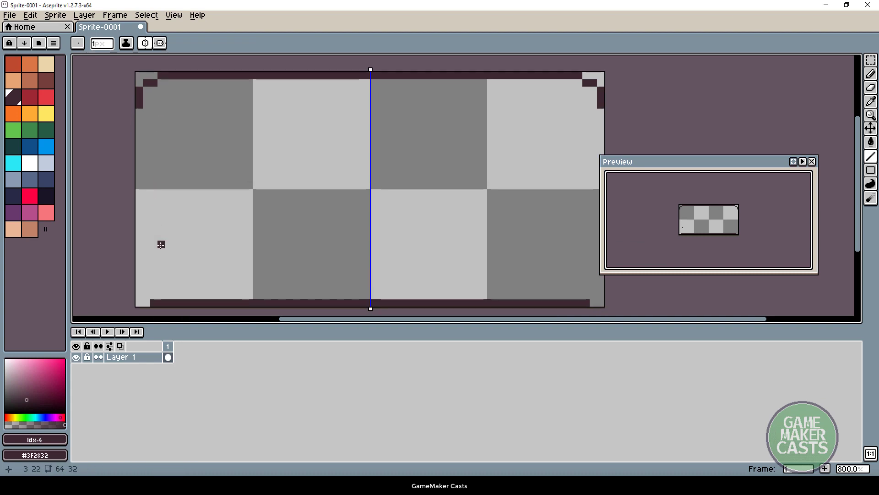
pyautogui.click(145, 304)
pyautogui.moveTo(139, 303); pyautogui.dragTo(137, 110)
pyautogui.moveTo(261, 156)
pyautogui.mouseDown()
pyautogui.moveTo(246, 163)
pyautogui.moveTo(244, 153)
pyautogui.mouseUp()
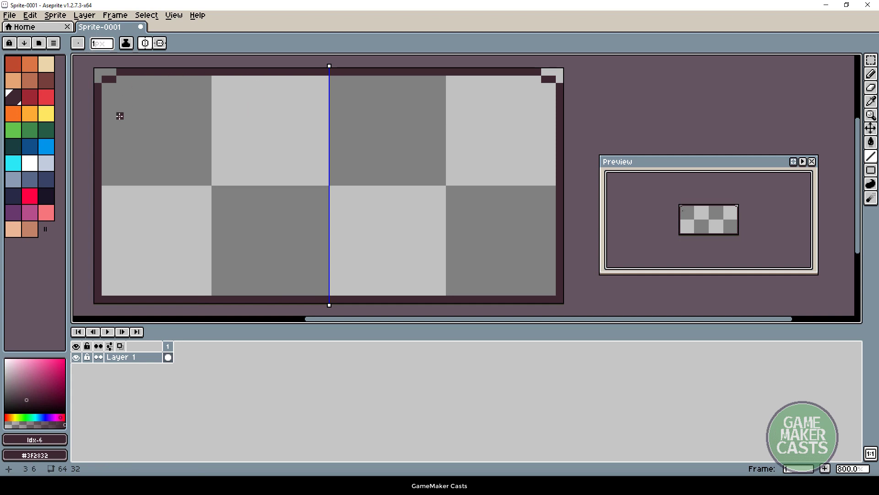
# Draw two orange rows along the top inside edge and corners
pyautogui.click(29, 114)
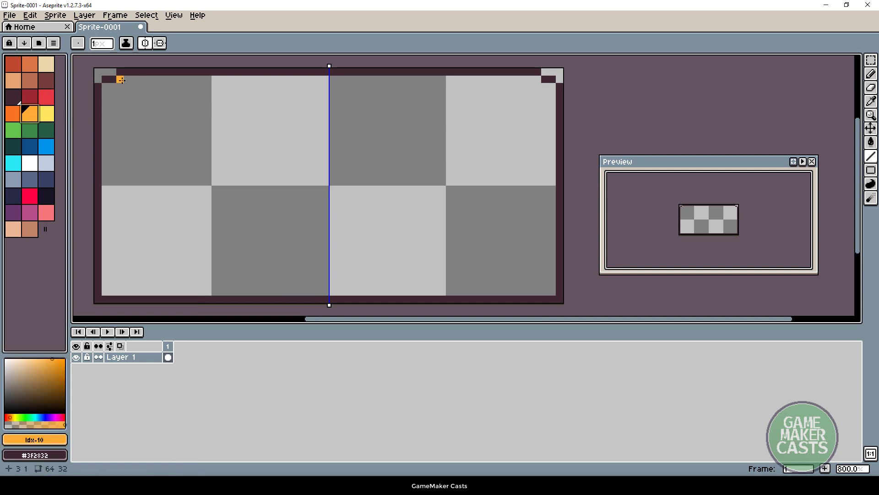
pyautogui.moveTo(120, 80)
pyautogui.mouseDown()
pyautogui.moveTo(265, 86)
pyautogui.moveTo(328, 79)
pyautogui.mouseUp()
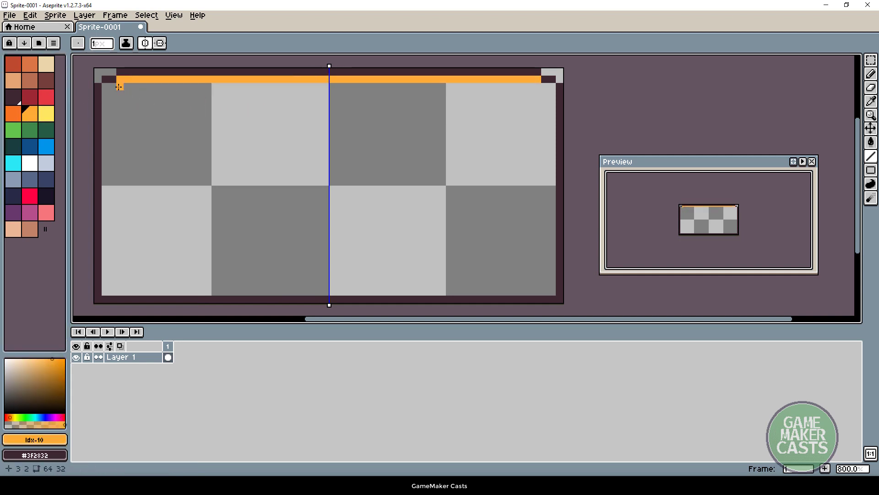
pyautogui.moveTo(119, 86)
pyautogui.mouseDown()
pyautogui.moveTo(104, 89)
pyautogui.moveTo(105, 292)
pyautogui.moveTo(316, 294)
pyautogui.moveTo(328, 284)
pyautogui.moveTo(112, 288)
pyautogui.moveTo(114, 98)
pyautogui.moveTo(128, 87)
pyautogui.moveTo(322, 82)
pyautogui.mouseUp()
# Add a dark row under the top orange bar and extend the orange line toward the centre
pyautogui.keyDown('alt'); pyautogui.click(326, 298); pyautogui.keyUp('alt')
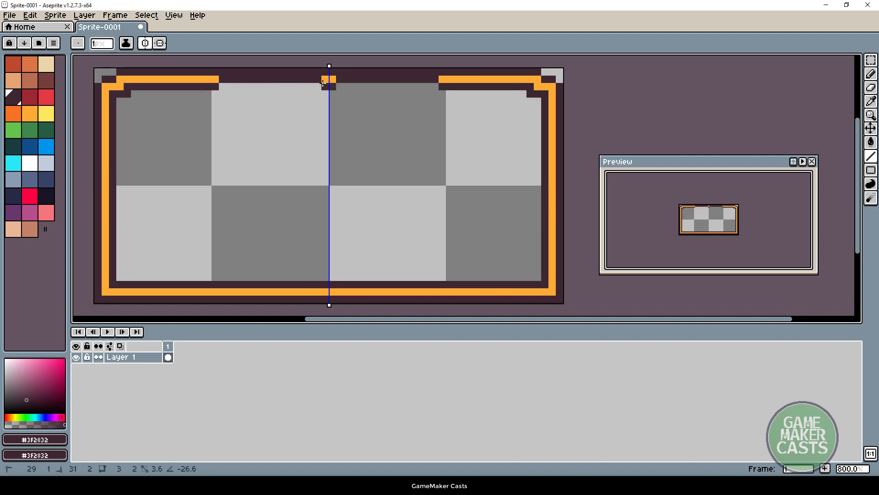
pyautogui.moveTo(223, 87); pyautogui.dragTo(329, 86)
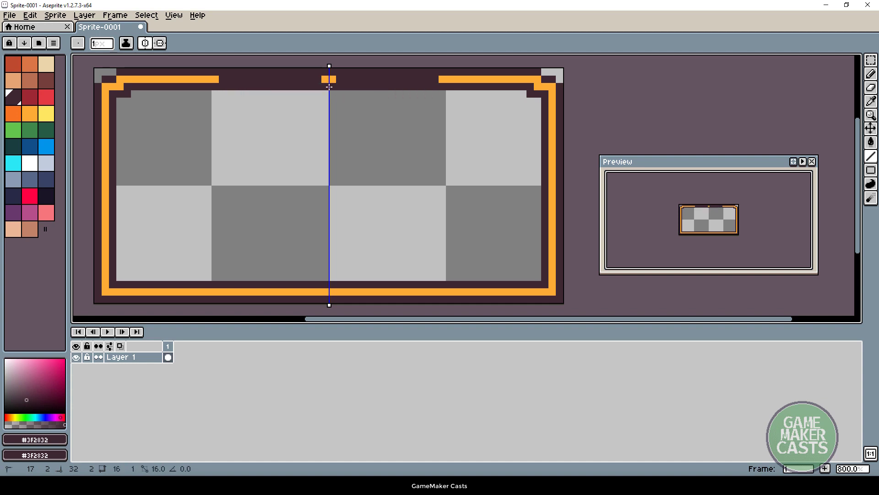
pyautogui.keyDown('alt'); pyautogui.click(222, 79); pyautogui.keyUp('alt')
pyautogui.moveTo(220, 79); pyautogui.dragTo(311, 79)
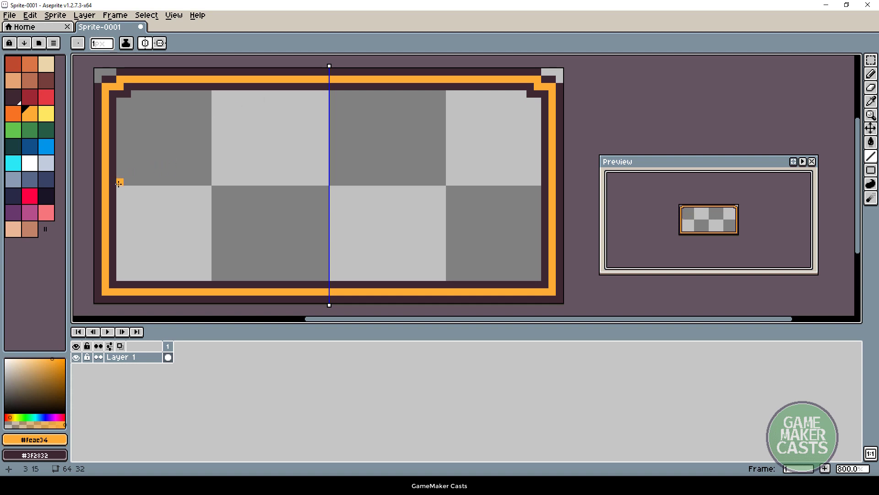
# With top-bottom mirroring, draw a dark horizontal seam across the chest's middle, fixing the border
pyautogui.click(160, 43)
pyautogui.click(146, 43)
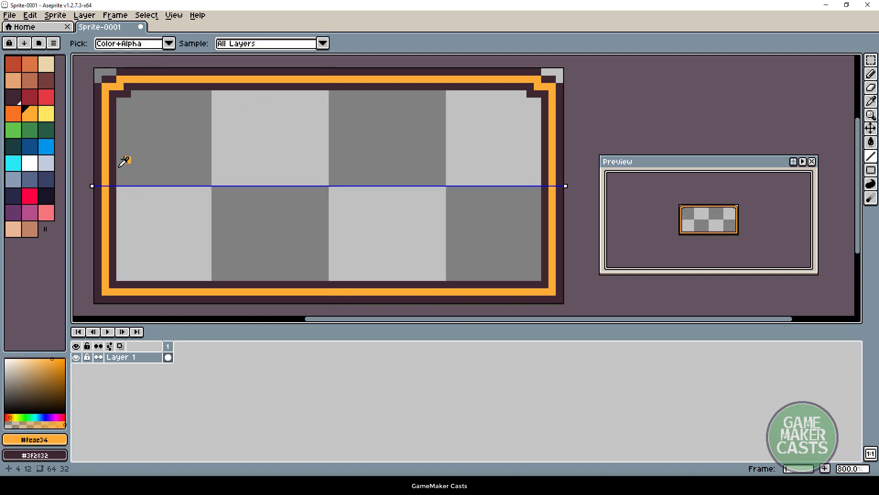
pyautogui.keyDown('alt'); pyautogui.click(116, 179); pyautogui.keyUp('alt')
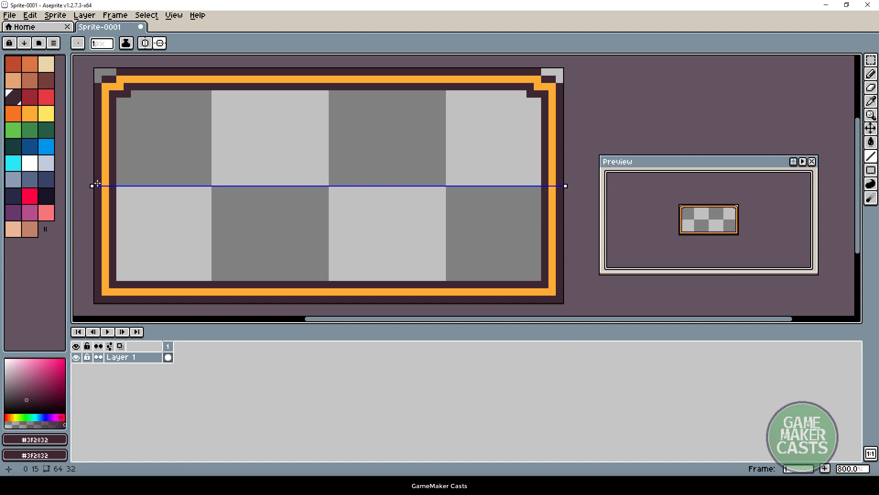
pyautogui.moveTo(97, 183)
pyautogui.mouseDown()
pyautogui.moveTo(335, 174)
pyautogui.moveTo(554, 182)
pyautogui.moveTo(331, 186)
pyautogui.mouseUp()
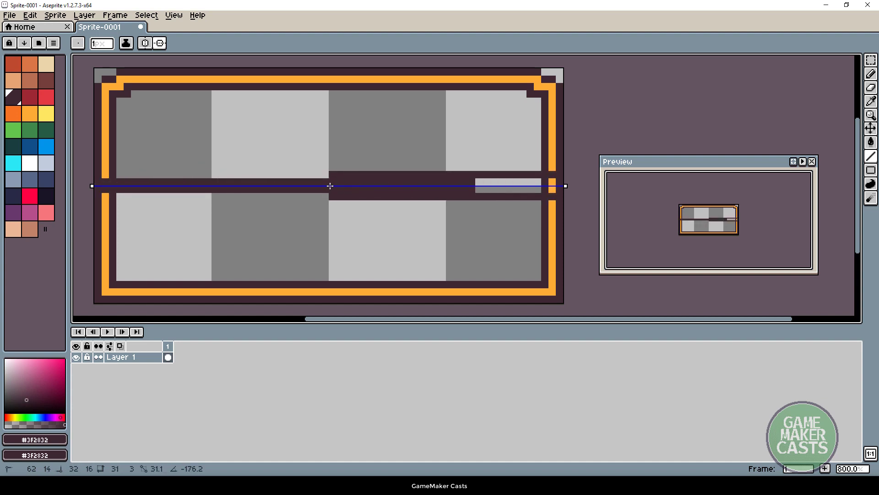
pyautogui.moveTo(478, 182)
pyautogui.mouseDown()
pyautogui.moveTo(522, 182)
pyautogui.moveTo(489, 176)
pyautogui.mouseUp()
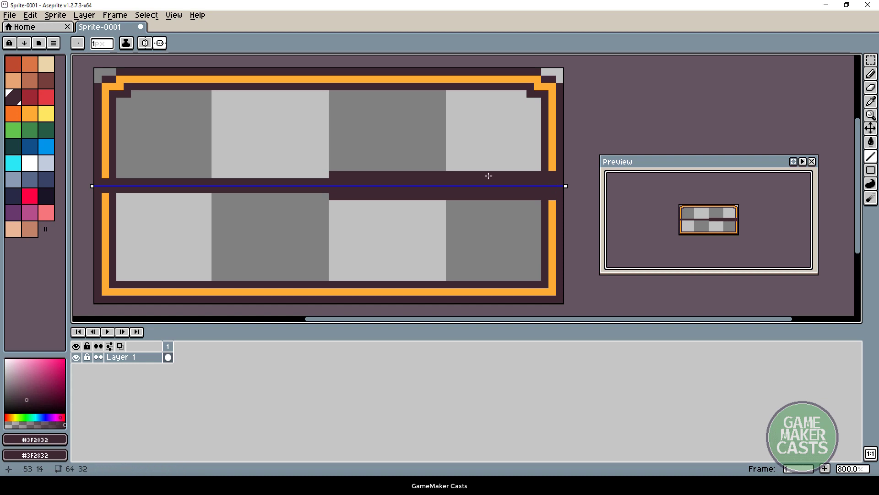
pyautogui.press('e')
pyautogui.moveTo(334, 177)
pyautogui.mouseDown()
pyautogui.moveTo(526, 172)
pyautogui.moveTo(505, 174)
pyautogui.mouseUp()
pyautogui.keyDown('alt'); pyautogui.click(552, 166); pyautogui.keyUp('alt')
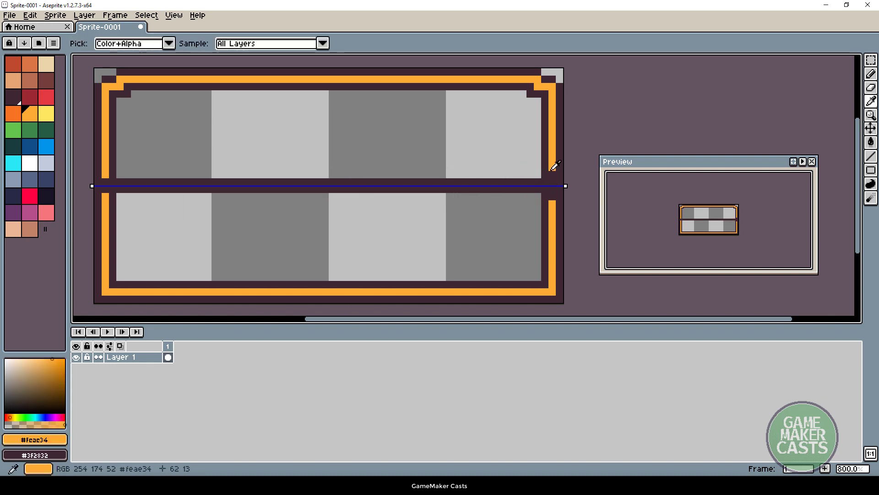
pyautogui.click(551, 174)
pyautogui.press('b')
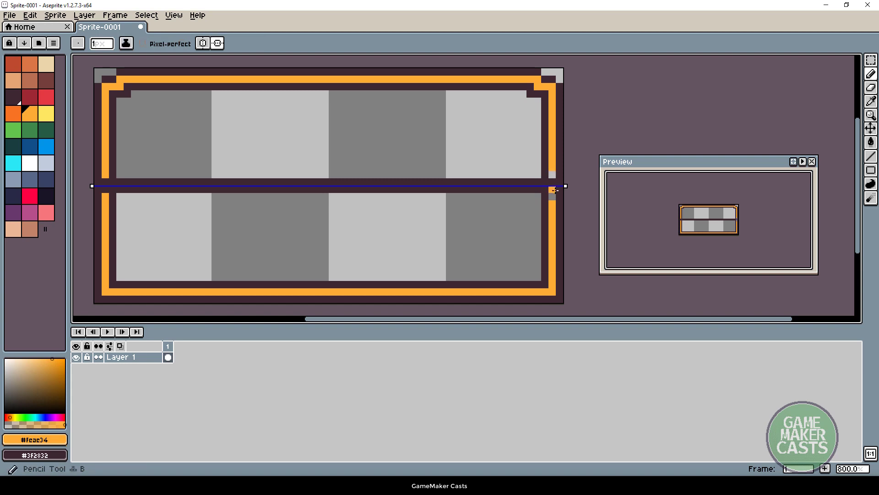
pyautogui.hotkey('ctrl', 'z')
pyautogui.moveTo(331, 176); pyautogui.dragTo(355, 172)
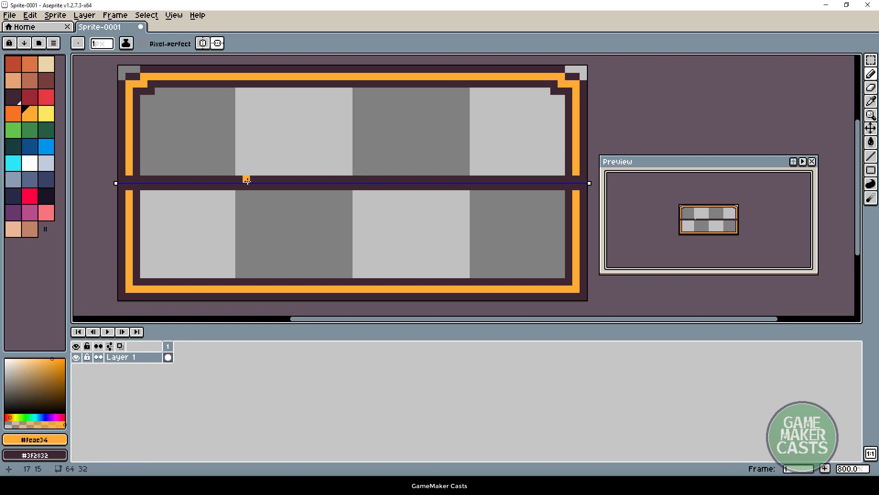
# Paint-bucket the empty chest panels with the reddish-brown Idx-5 swatch
pyautogui.keyDown('alt'); pyautogui.click(123, 148); pyautogui.keyUp('alt')
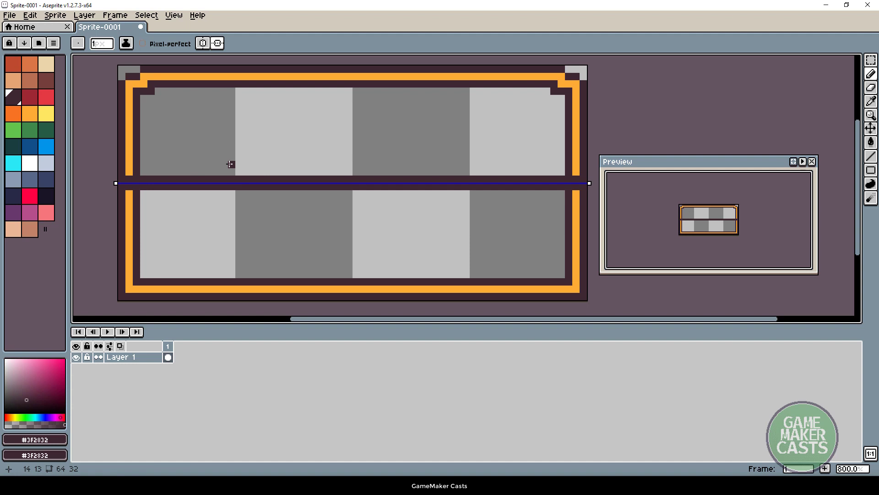
pyautogui.moveTo(254, 150); pyautogui.dragTo(231, 141)
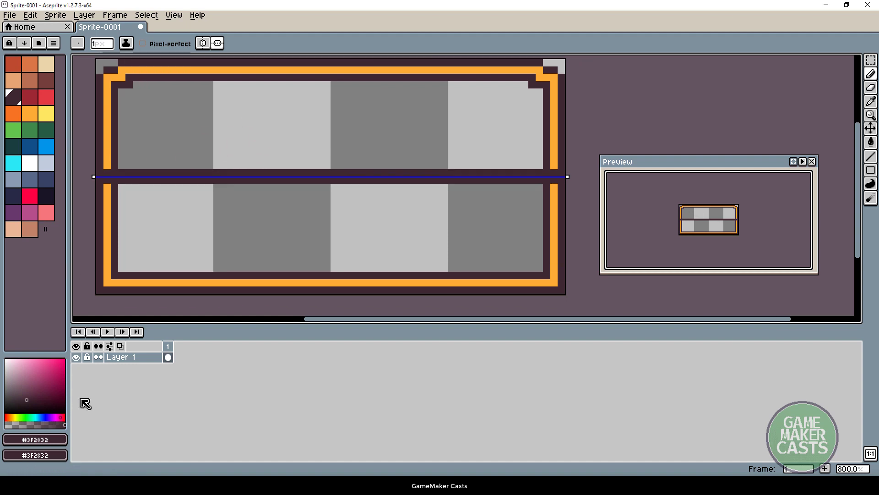
pyautogui.click(45, 80)
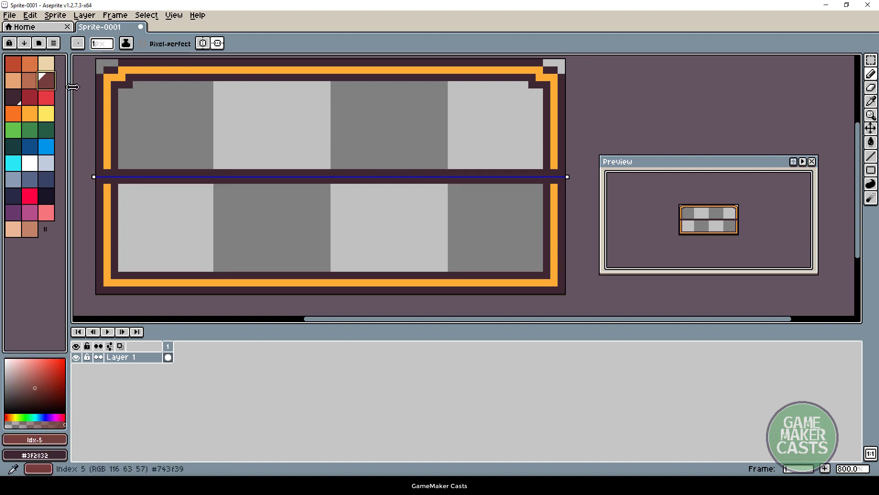
pyautogui.press('g')
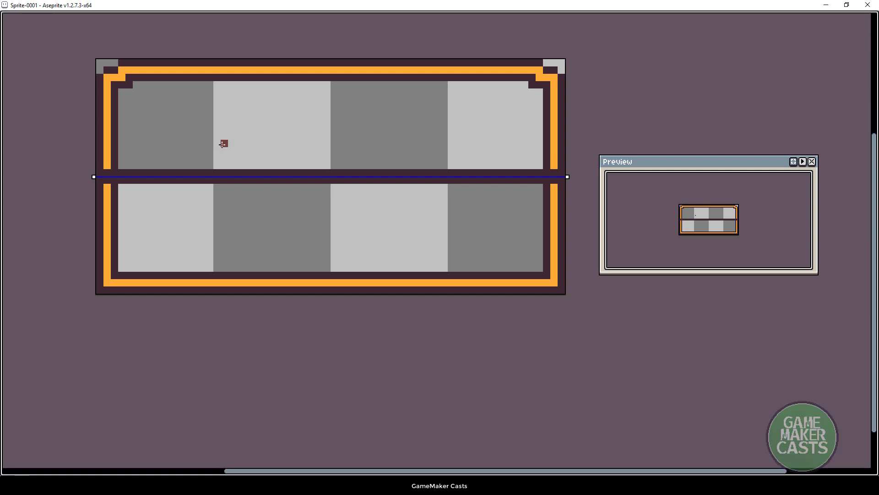
pyautogui.click(221, 144)
pyautogui.moveTo(279, 176); pyautogui.dragTo(321, 206)
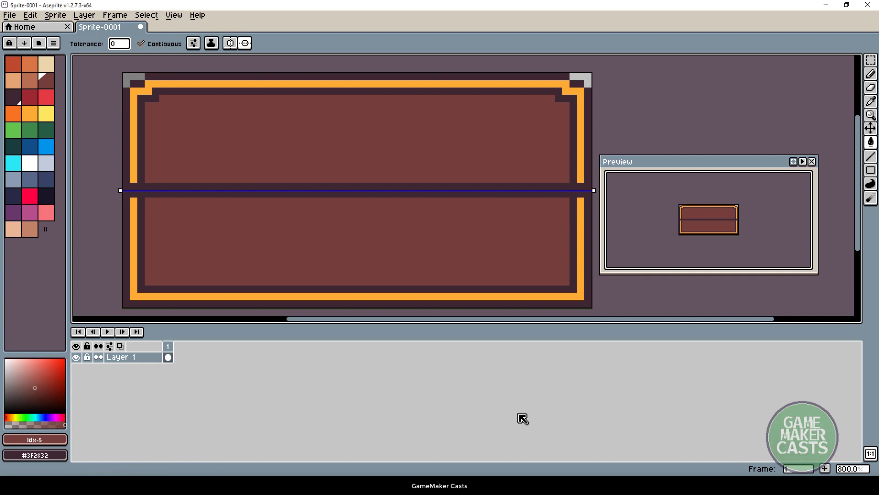
# Add a second layer, renaming Layer 1 to 'base' and Layer 2 to 'lock'
pyautogui.hotkey('shift', 'n')
pyautogui.doubleClick(129, 369)
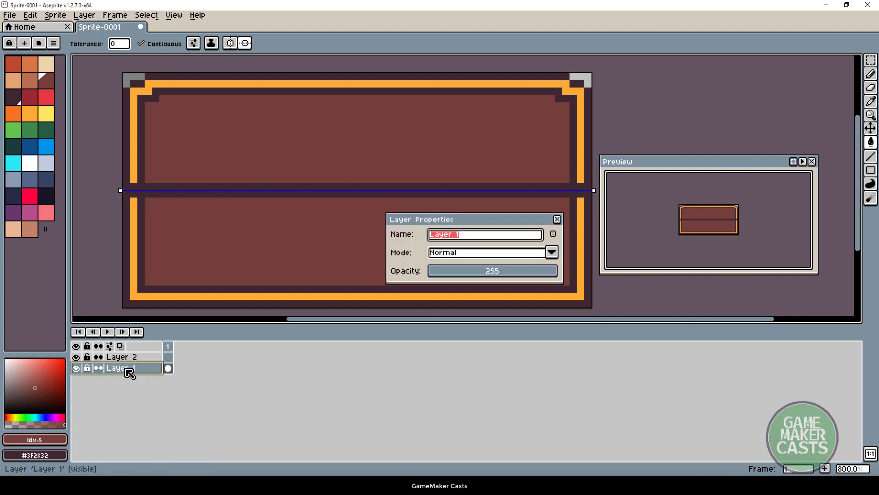
pyautogui.write('base')
pyautogui.press('Return')
pyautogui.doubleClick(121, 360)
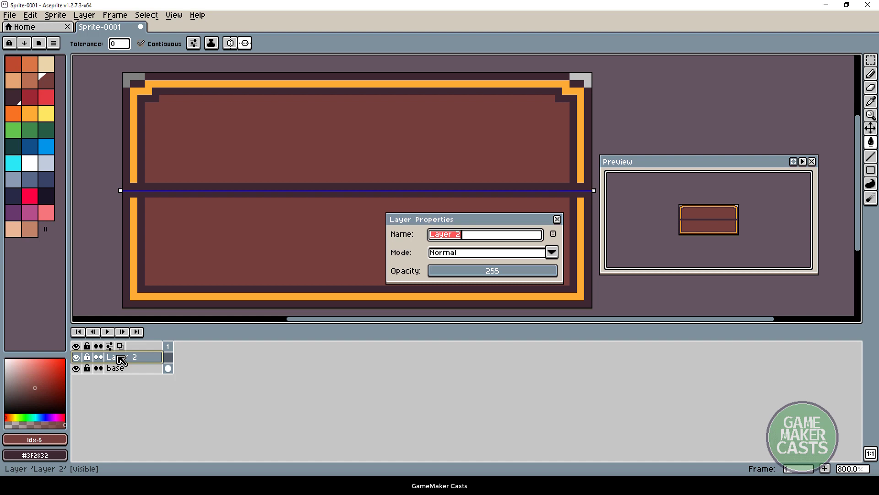
pyautogui.write('lock')
pyautogui.press('Return')
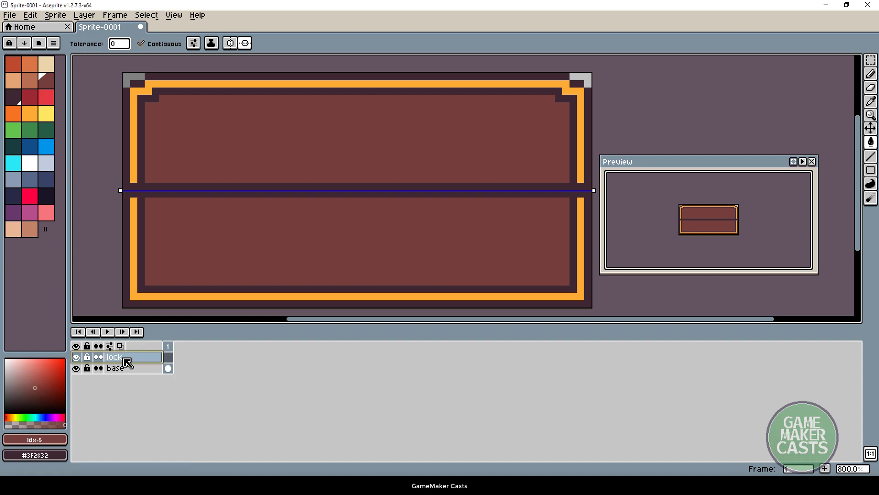
pyautogui.click(29, 182)
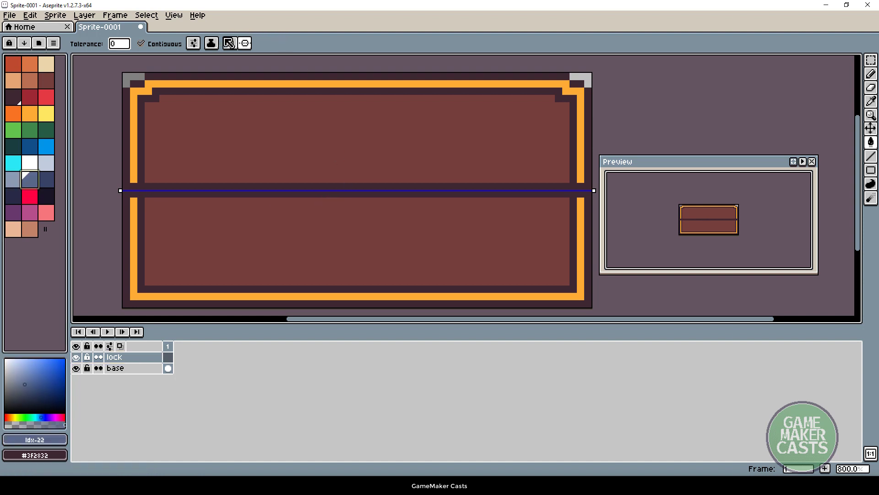
# With left-right symmetry, pencil a slate-blue diamond lock outline at the chest centre
pyautogui.click(231, 43)
pyautogui.click(351, 187)
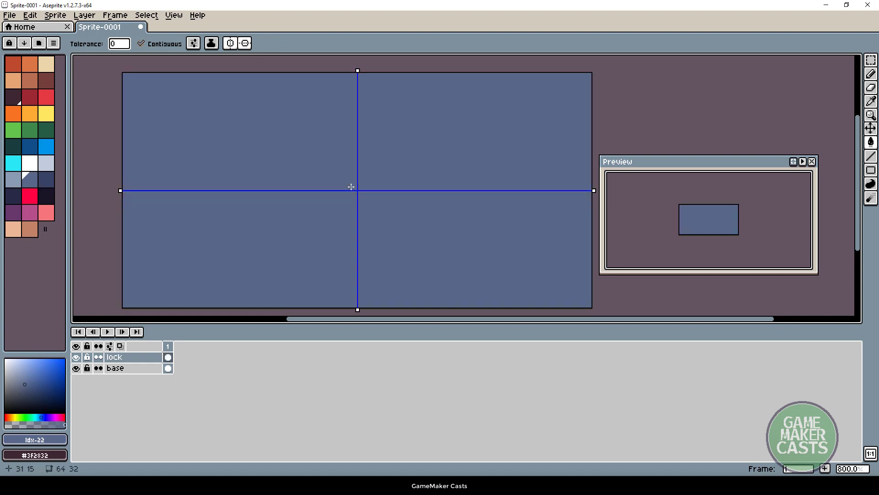
pyautogui.hotkey('ctrl', 'z')
pyautogui.press('b')
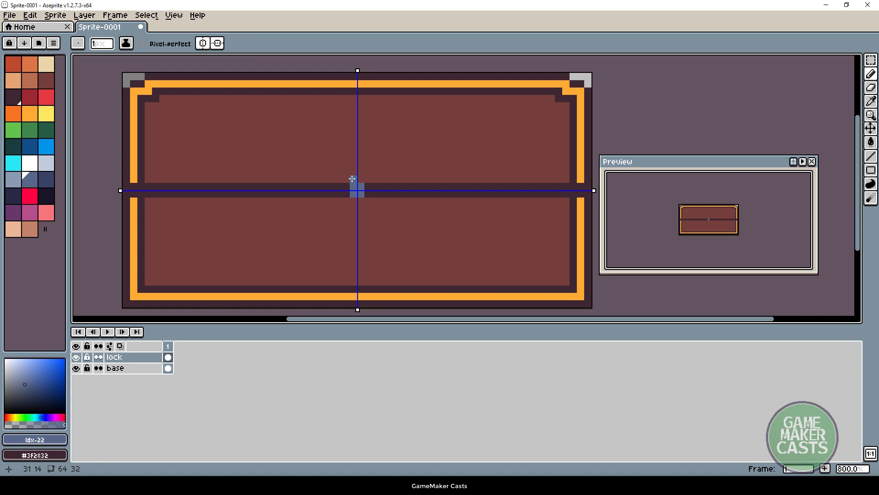
pyautogui.click(352, 181)
pyautogui.moveTo(348, 185); pyautogui.dragTo(348, 188)
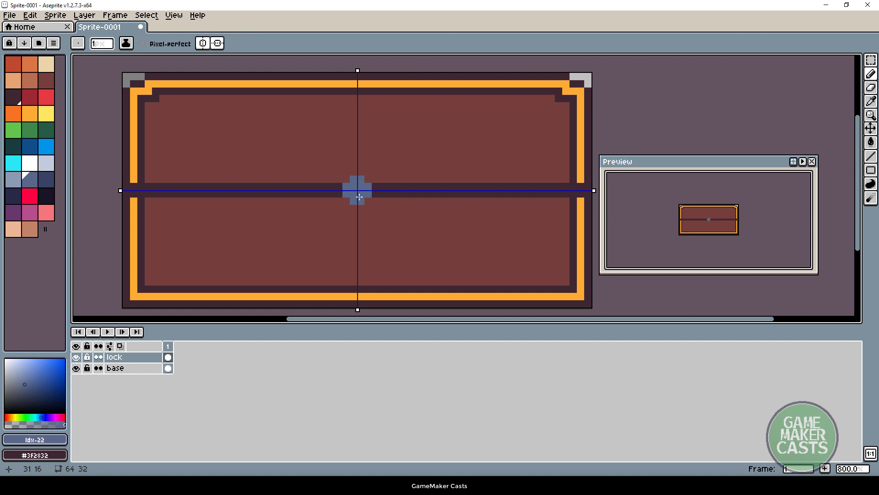
pyautogui.moveTo(415, 210); pyautogui.dragTo(386, 209)
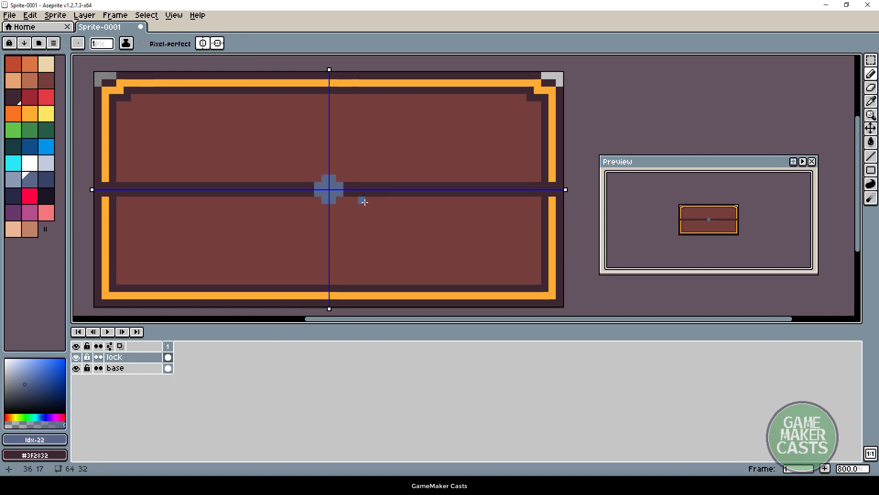
pyautogui.click(318, 178)
pyautogui.click(311, 185)
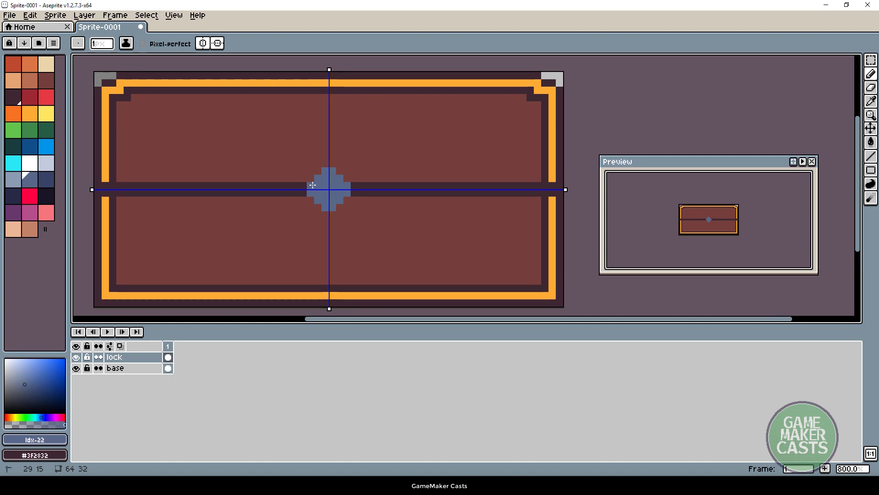
pyautogui.moveTo(363, 209)
pyautogui.mouseDown()
pyautogui.moveTo(356, 207)
pyautogui.moveTo(388, 199)
pyautogui.mouseUp()
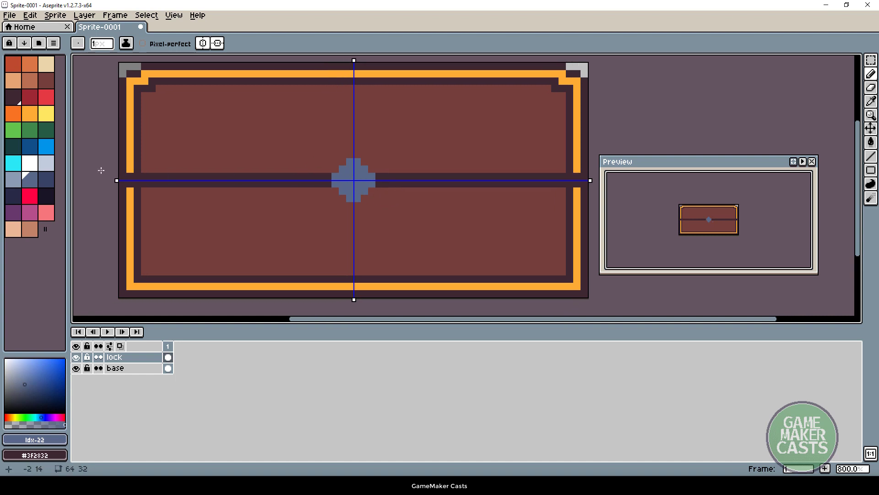
# Fill the lock diamond's centre with the lighter blue-grey swatch
pyautogui.press('[')
pyautogui.press('g')
pyautogui.click(351, 182)
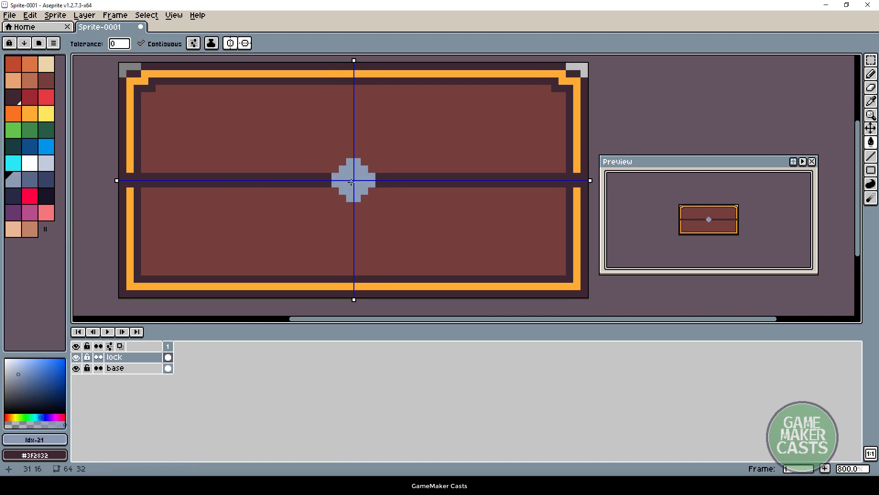
pyautogui.moveTo(365, 192); pyautogui.dragTo(356, 189)
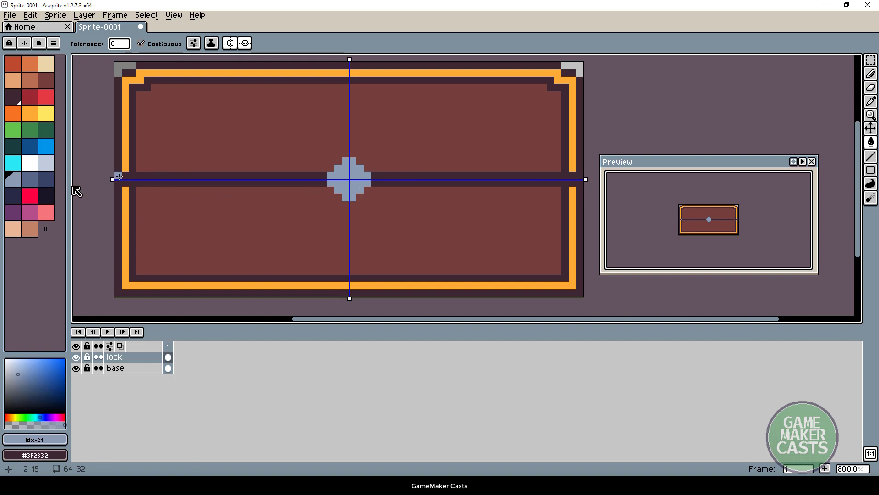
# Paint a near-black square keyhole at the centre of the lock plate
pyautogui.click(46, 196)
pyautogui.click(232, 43)
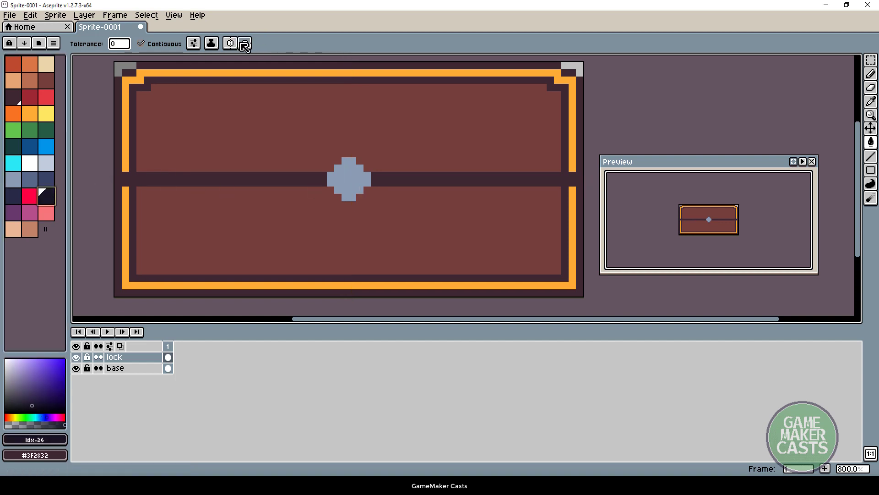
pyautogui.press('b')
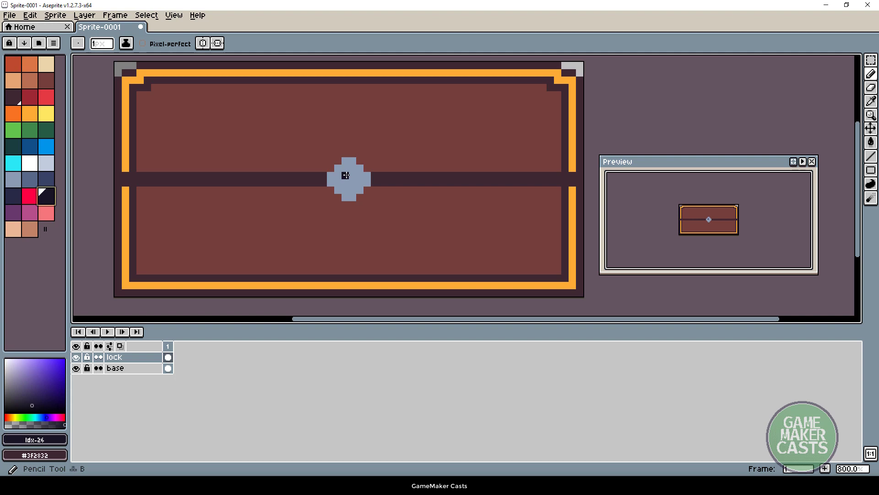
pyautogui.click(351, 174)
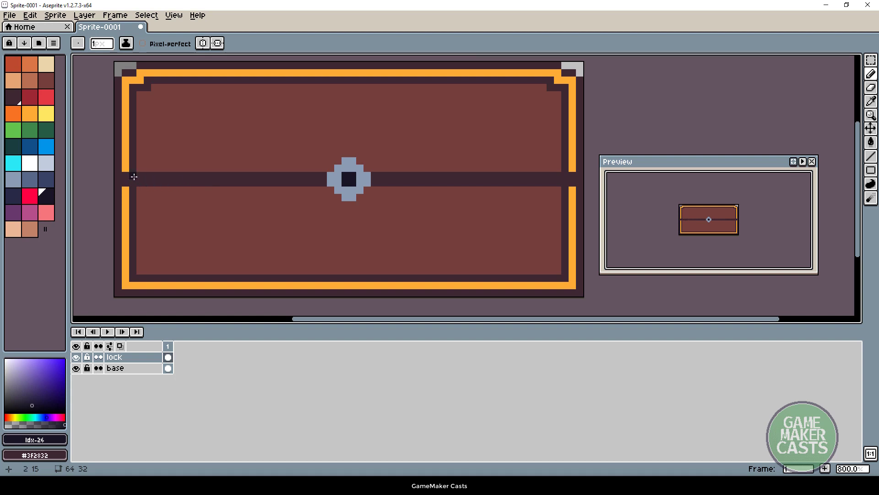
pyautogui.keyDown('alt'); pyautogui.click(125, 165); pyautogui.keyUp('alt')
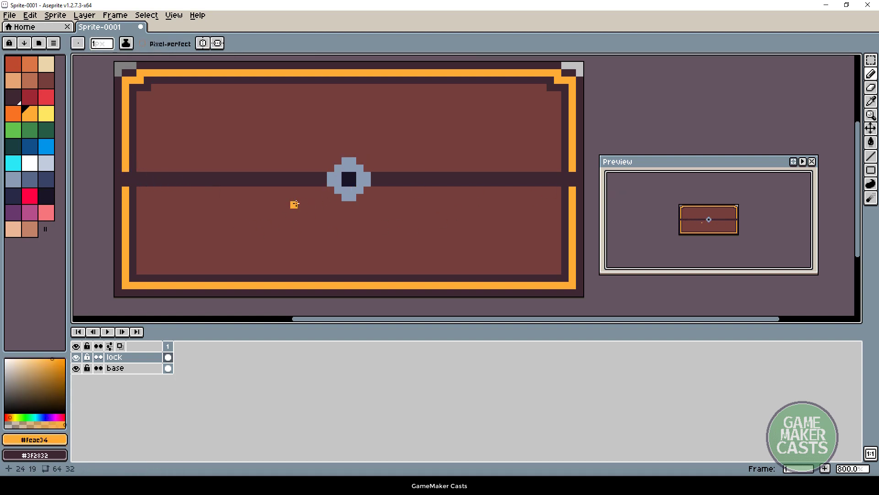
# Sample the lock's blue-grey, darken it to lightness 57 and try a stroke, then undo it
pyautogui.moveTo(342, 195)
pyautogui.mouseDown()
pyautogui.moveTo(286, 202)
pyautogui.moveTo(334, 189)
pyautogui.moveTo(338, 199)
pyautogui.mouseUp()
pyautogui.scroll(2, 334, 188)
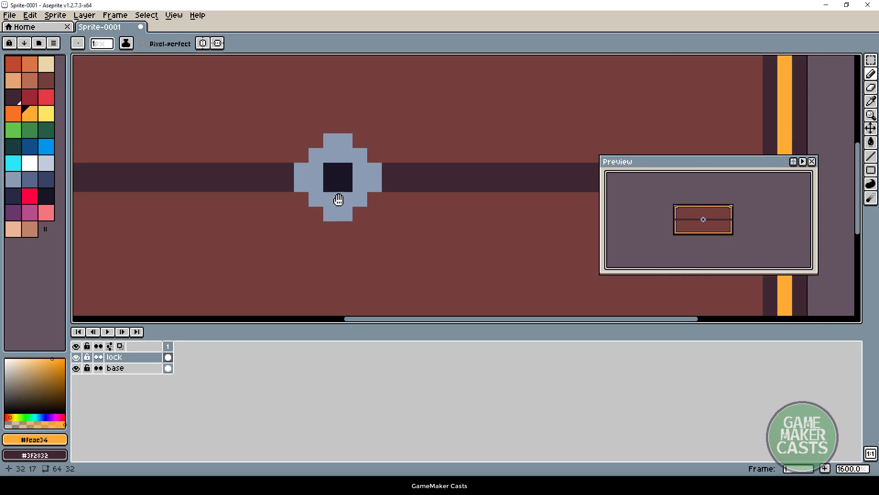
pyautogui.scroll(-2, 338, 199)
pyautogui.press('alt')
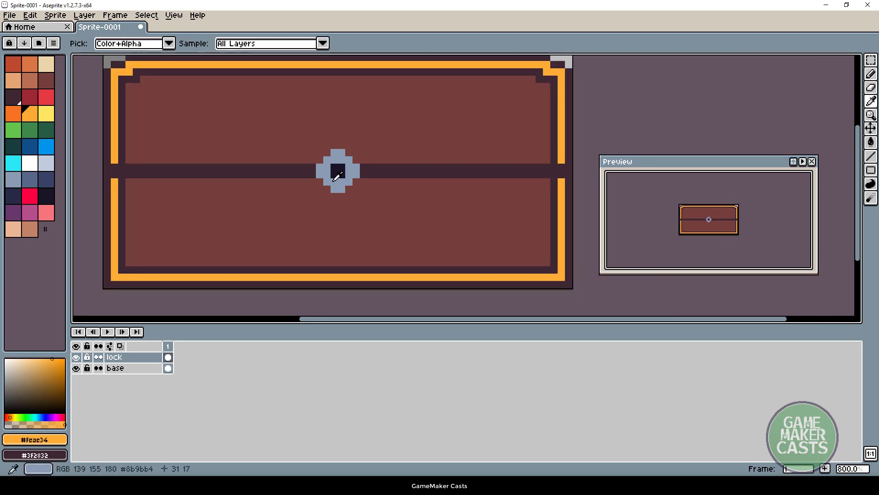
pyautogui.keyDown('alt'); pyautogui.click(338, 176); pyautogui.keyUp('alt')
pyautogui.click(50, 440)
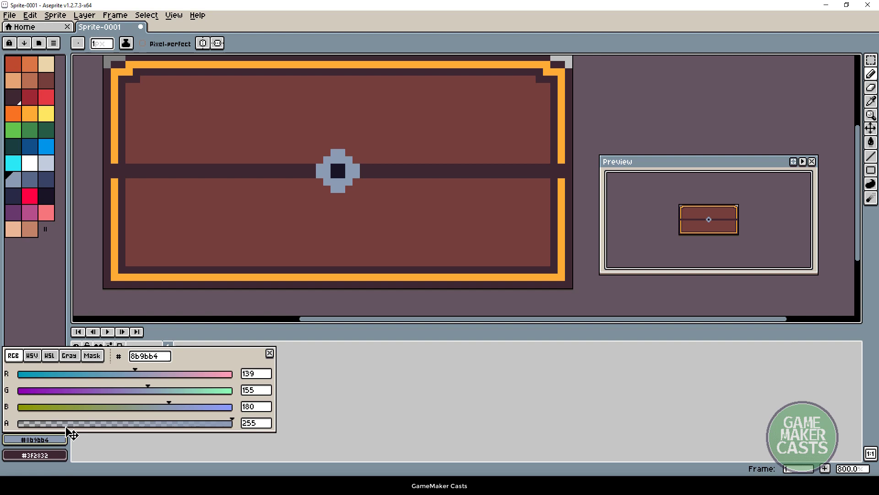
pyautogui.click(50, 356)
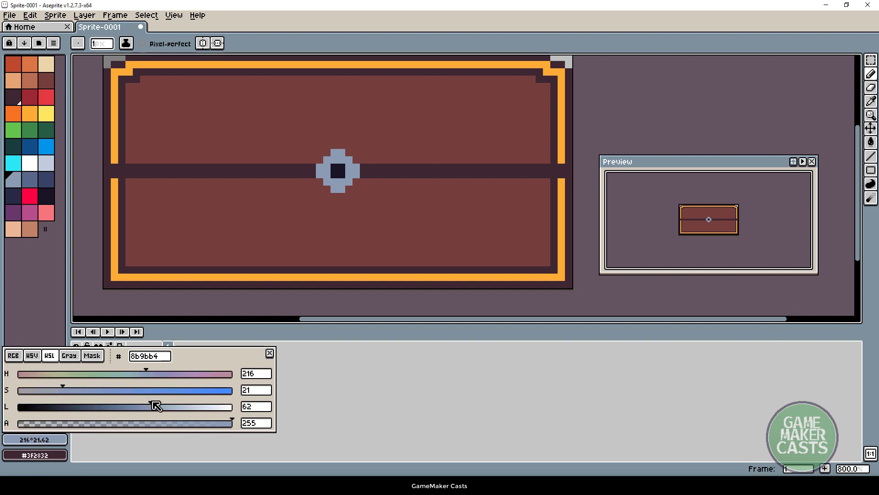
pyautogui.click(256, 406)
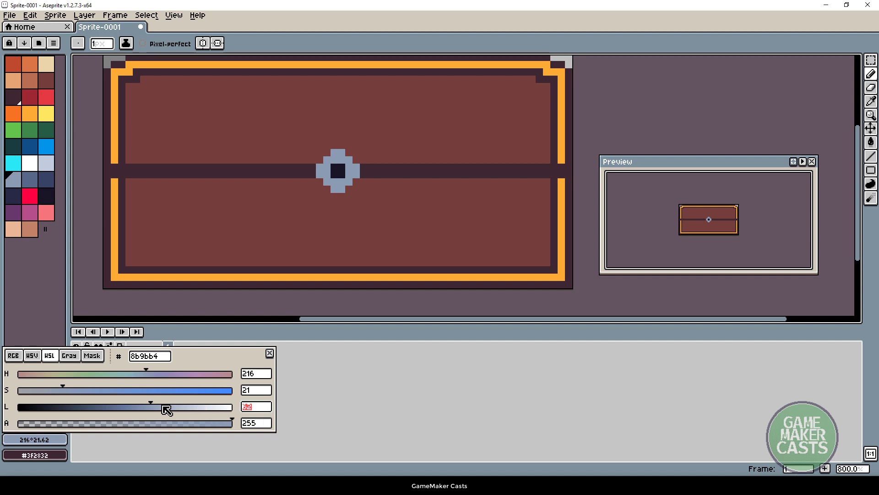
pyautogui.click(141, 407)
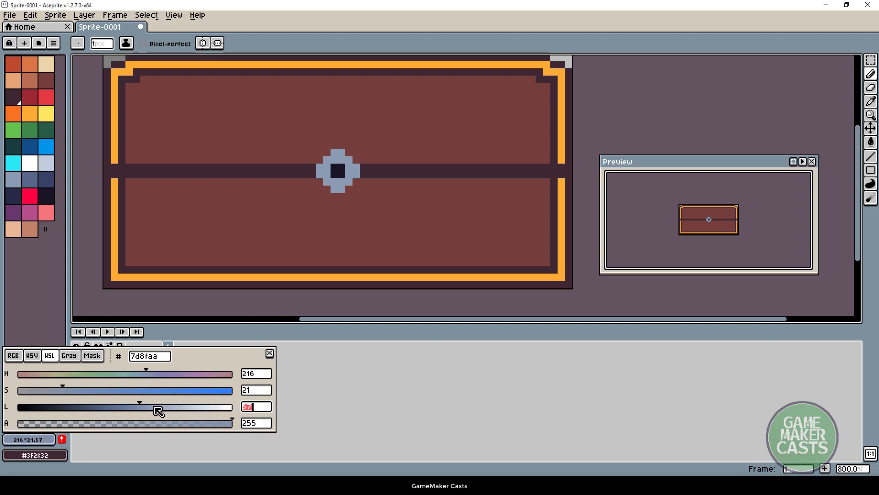
pyautogui.click(269, 353)
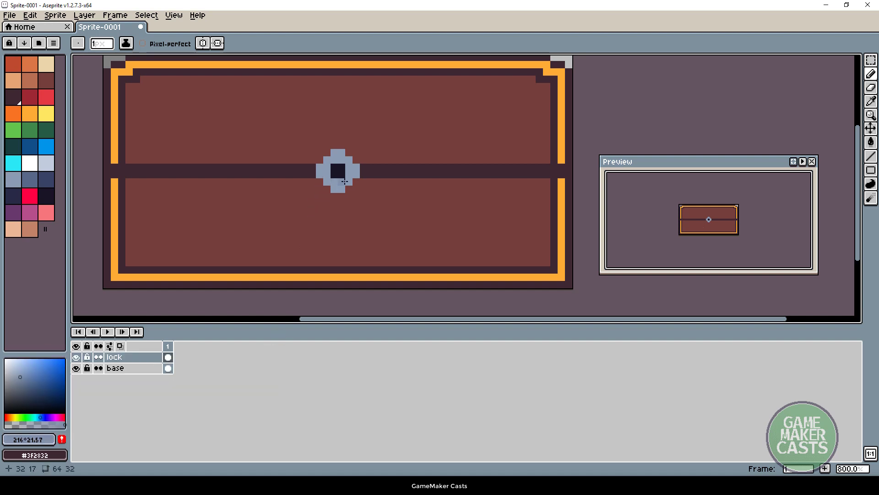
pyautogui.moveTo(347, 177); pyautogui.dragTo(329, 182)
pyautogui.hotkey('ctrl', 'z')
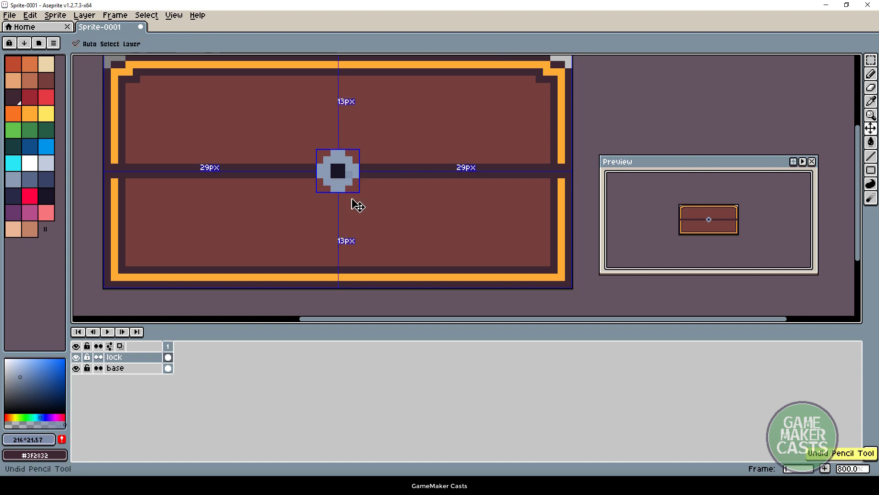
# Set the drawing colour to pure black (grey value 0) with a low alpha
pyautogui.click(28, 439)
pyautogui.click(69, 355)
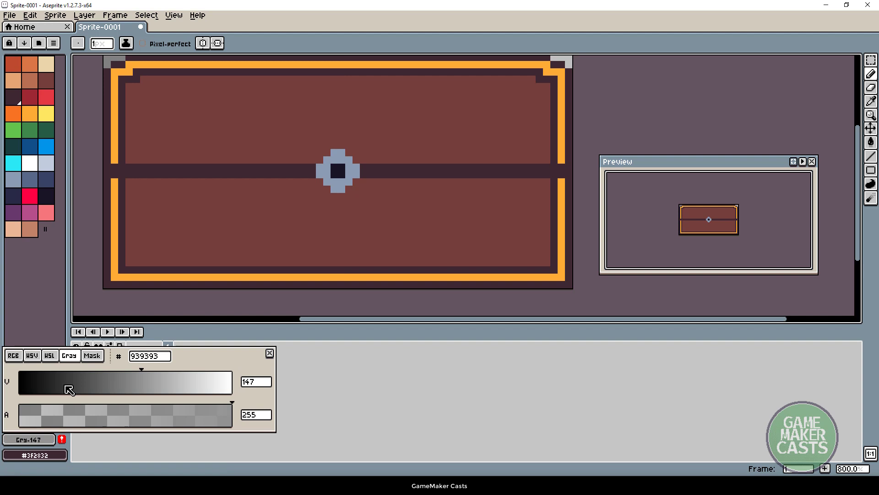
pyautogui.moveTo(69, 390); pyautogui.dragTo(16, 387)
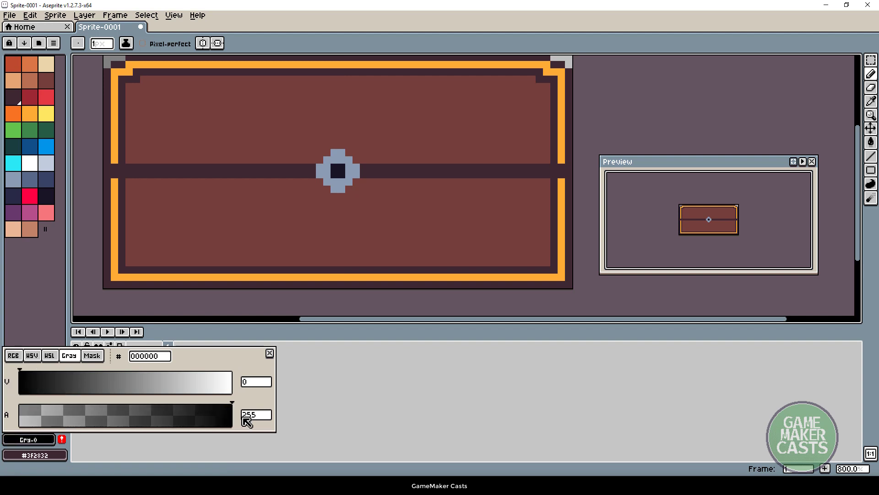
pyautogui.moveTo(264, 416); pyautogui.dragTo(242, 413)
pyautogui.press('Return')
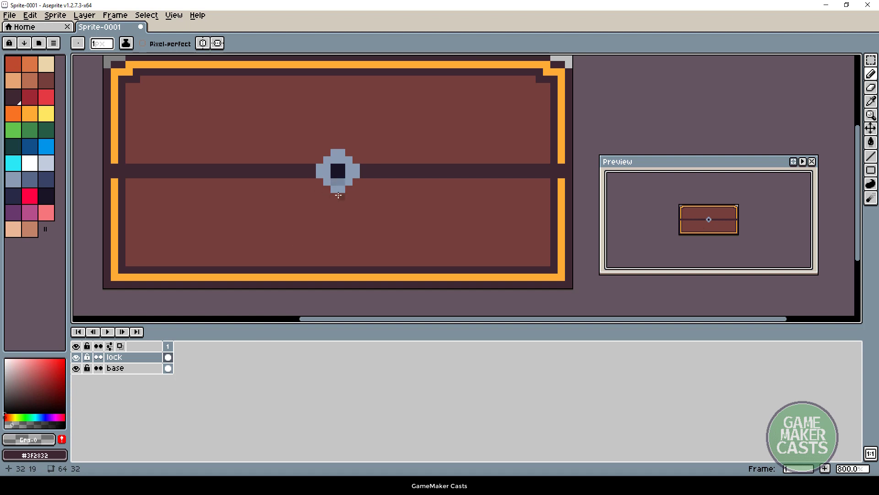
# On the base layer, draw a faint shading line just beneath the middle band
pyautogui.click(168, 368)
pyautogui.press('i')
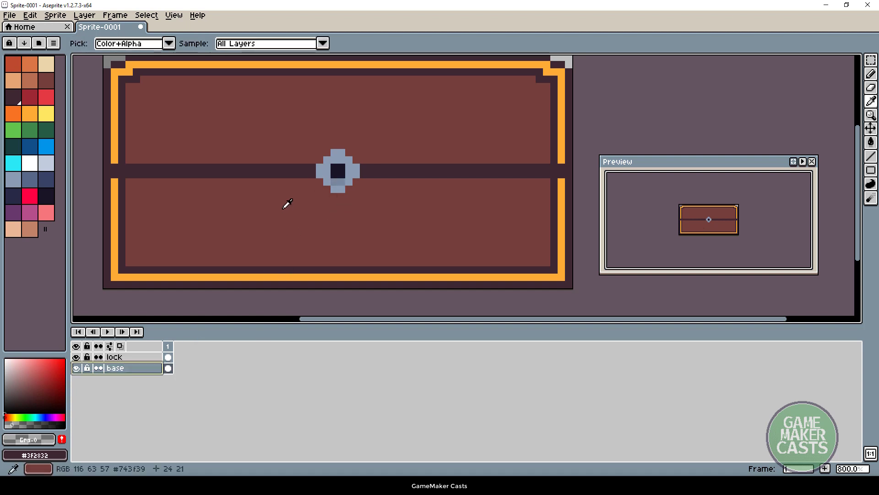
pyautogui.click(32, 443)
pyautogui.press('b')
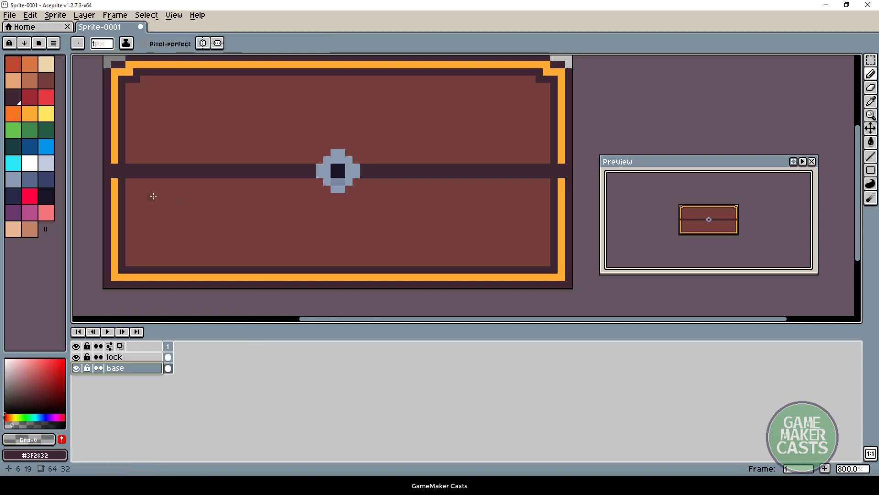
pyautogui.press('l')
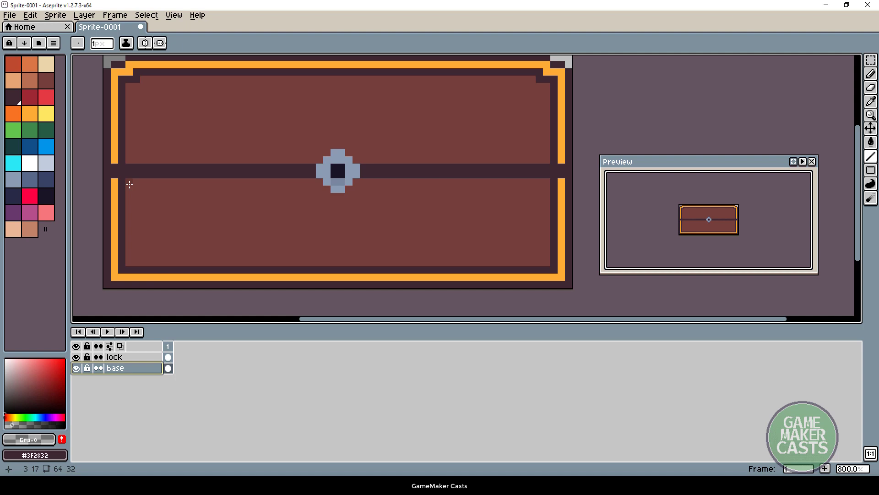
pyautogui.moveTo(129, 184); pyautogui.dragTo(415, 190)
pyautogui.click(548, 188)
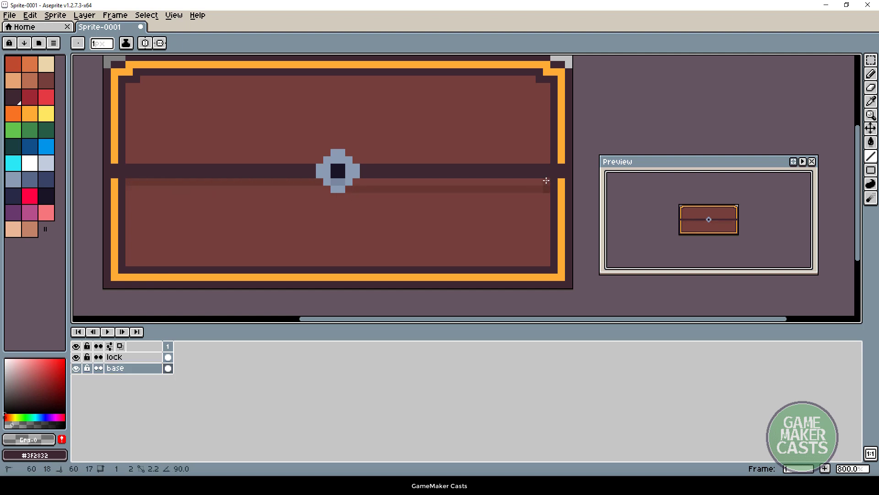
pyautogui.hotkey('ctrl', 'z')
pyautogui.hotkey('ctrl', 'z')
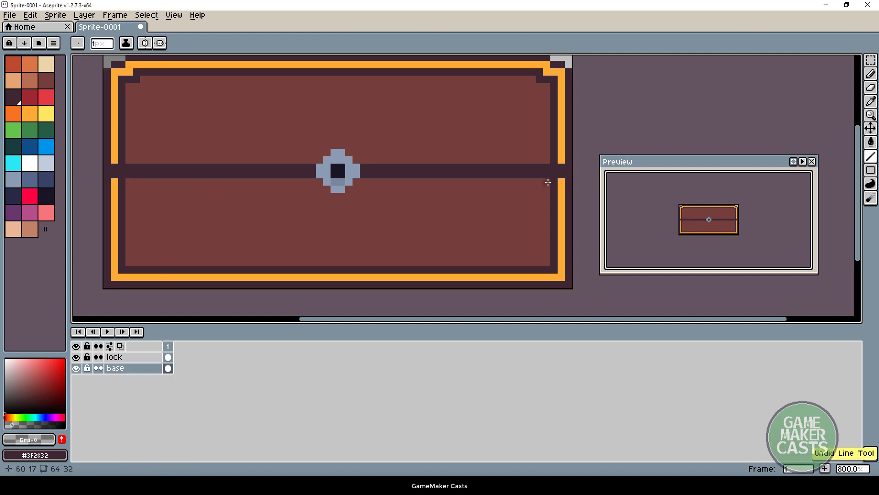
pyautogui.moveTo(548, 182); pyautogui.dragTo(129, 183)
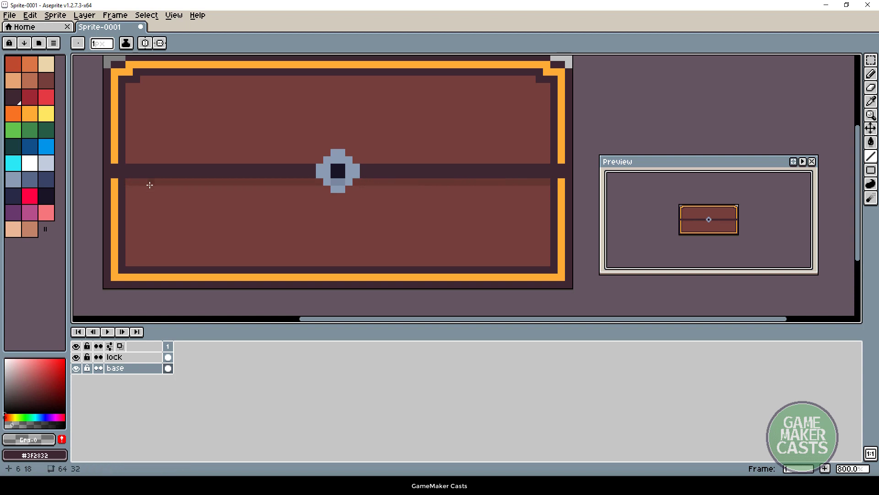
# Draw a faint shading line along the lid's top inside edge
pyautogui.moveTo(127, 88)
pyautogui.mouseDown()
pyautogui.moveTo(524, 65)
pyautogui.moveTo(535, 85)
pyautogui.moveTo(549, 87)
pyautogui.mouseUp()
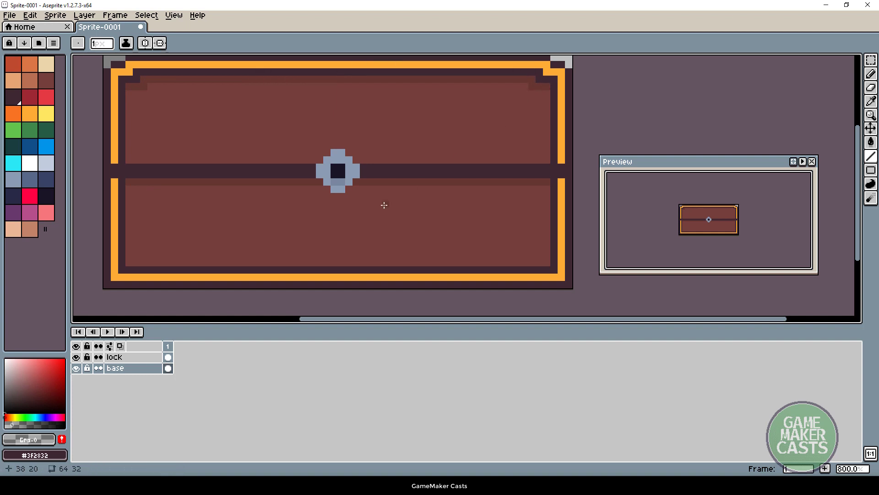
pyautogui.moveTo(376, 205); pyautogui.dragTo(316, 208)
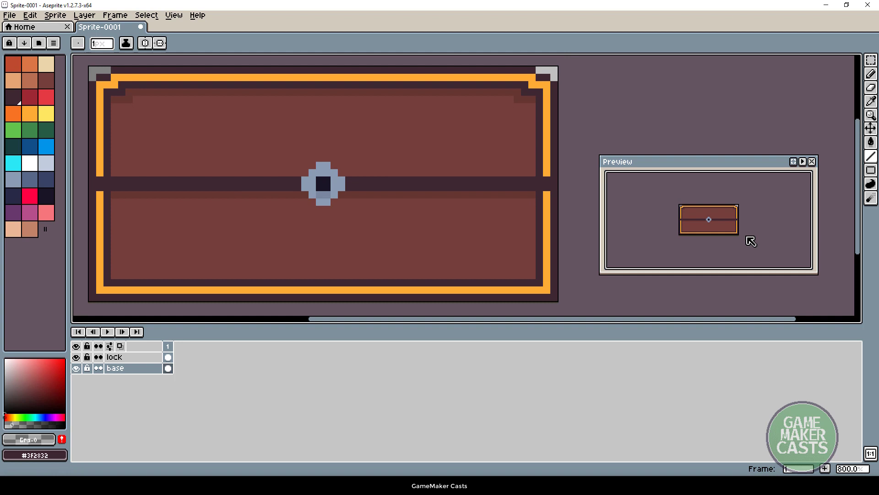
pyautogui.moveTo(710, 226)
pyautogui.mouseDown()
pyautogui.moveTo(718, 211)
pyautogui.moveTo(700, 218)
pyautogui.mouseUp()
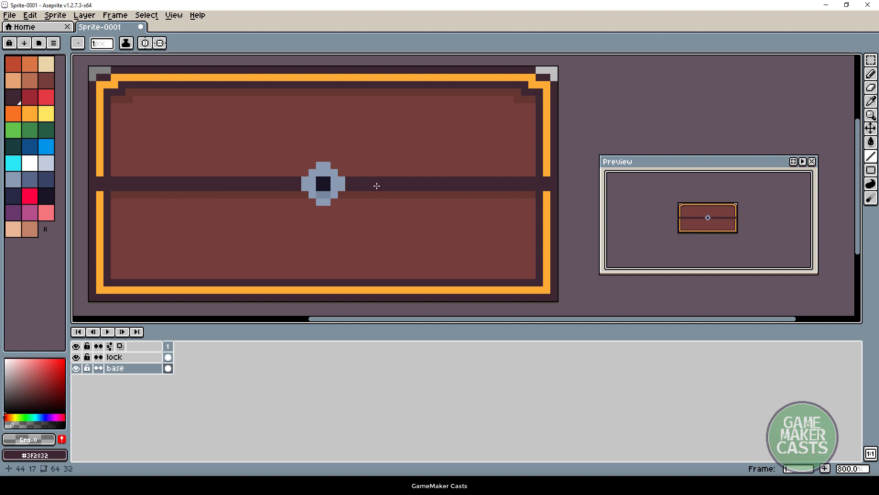
# On the lock layer, pencil a few faint dark shadow pixels beneath the lock plate
pyautogui.moveTo(164, 138); pyautogui.dragTo(198, 139)
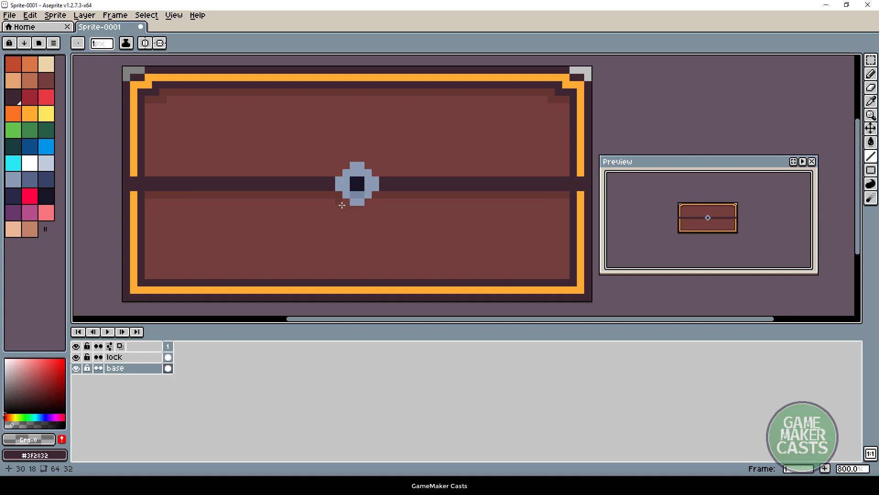
pyautogui.click(126, 357)
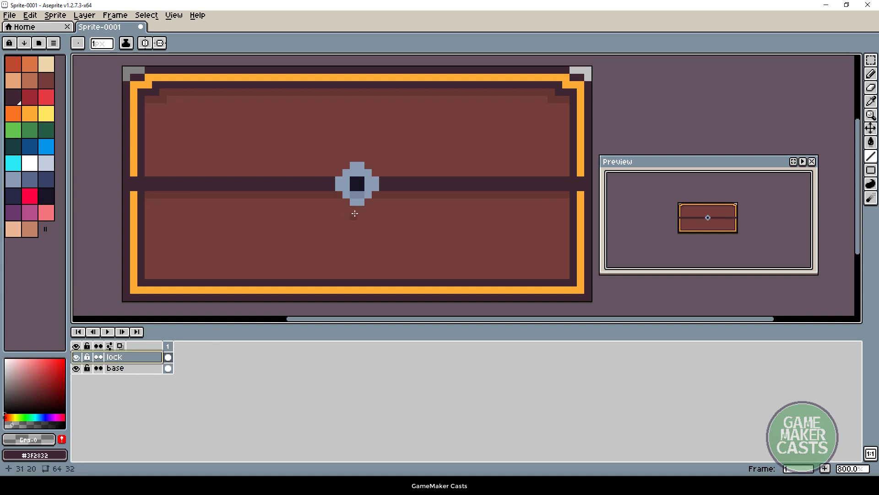
pyautogui.press('b')
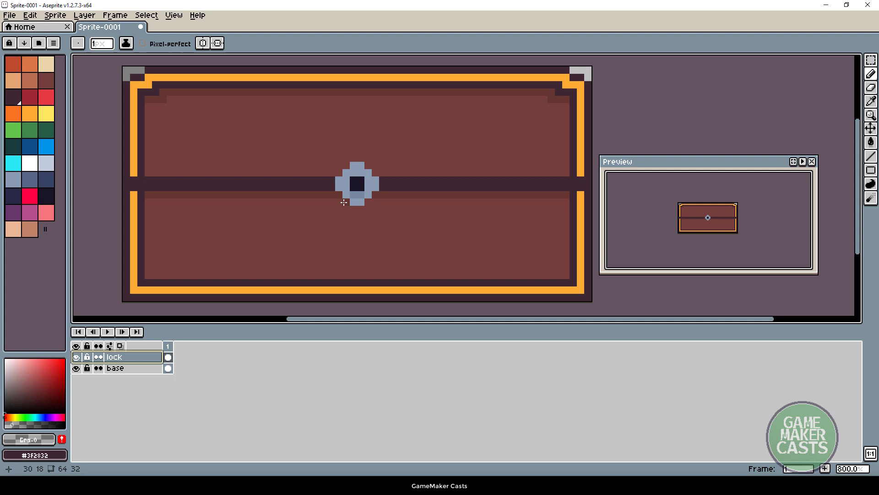
pyautogui.moveTo(351, 209); pyautogui.dragTo(357, 210)
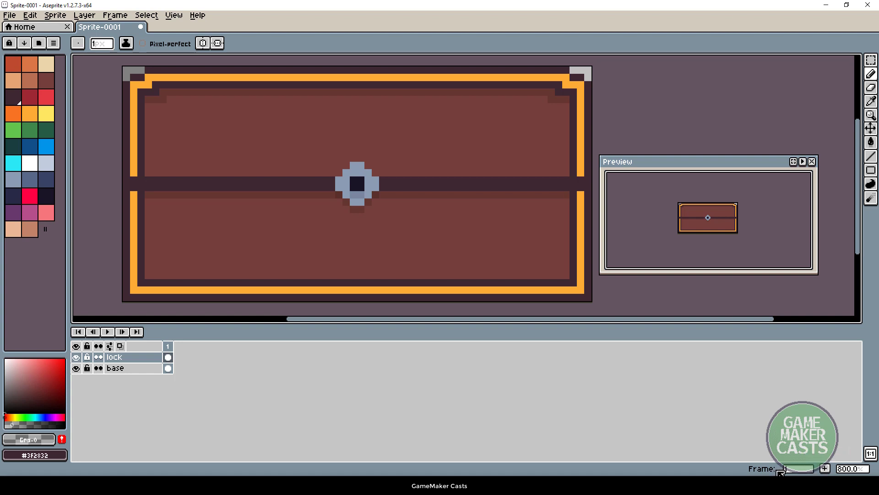
# Add frame 2 and raise the marquee-selected lock slightly
pyautogui.click(826, 469)
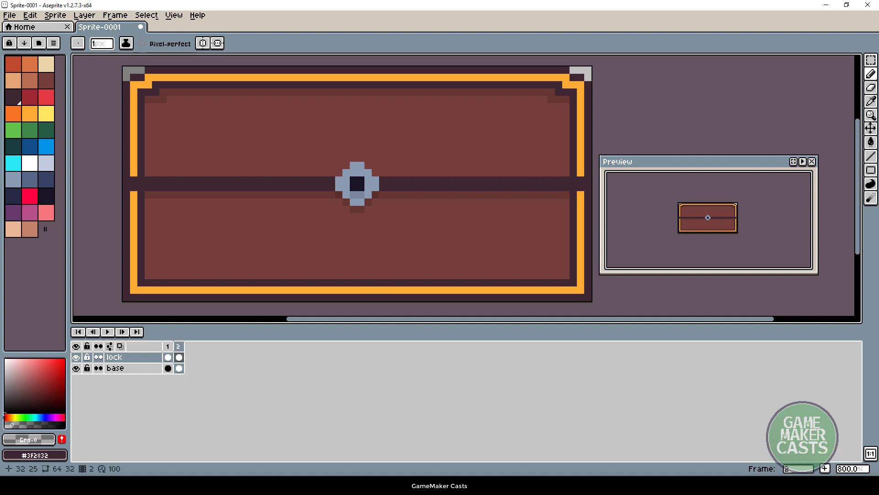
pyautogui.moveTo(360, 275); pyautogui.dragTo(346, 284)
pyautogui.press('m')
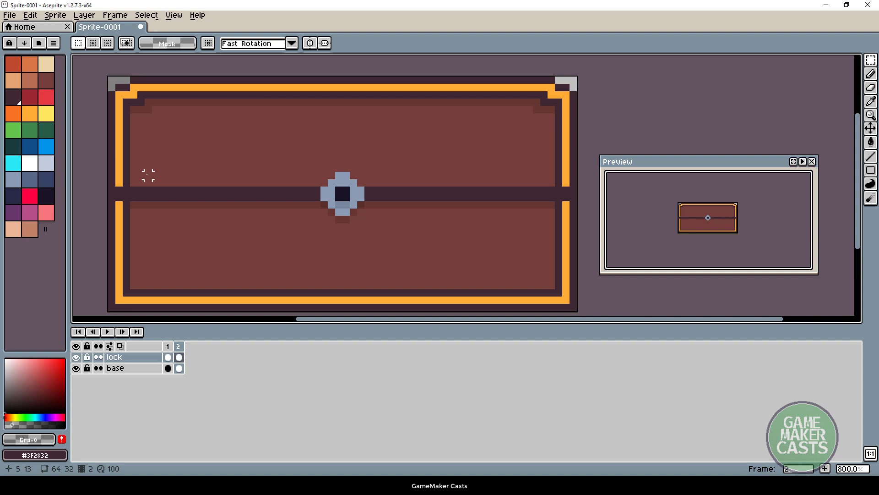
pyautogui.moveTo(156, 141); pyautogui.dragTo(484, 255)
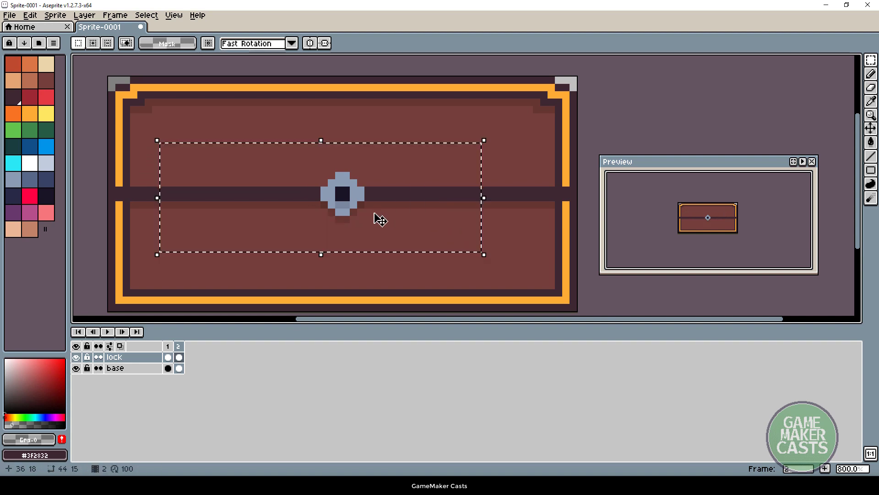
pyautogui.moveTo(354, 208); pyautogui.dragTo(350, 190)
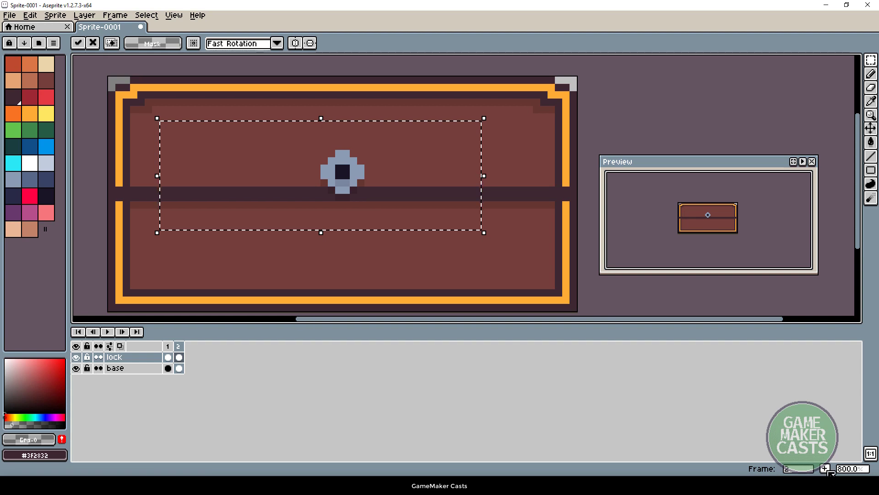
# Add frames 3, 4 and 5, lifting the lock higher each time up to the lid's top edge
pyautogui.click(825, 468)
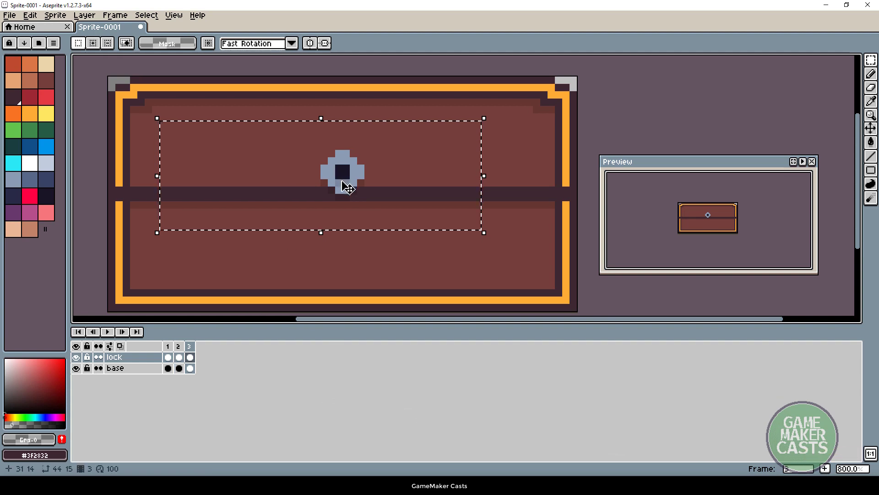
pyautogui.moveTo(346, 187); pyautogui.dragTo(346, 165)
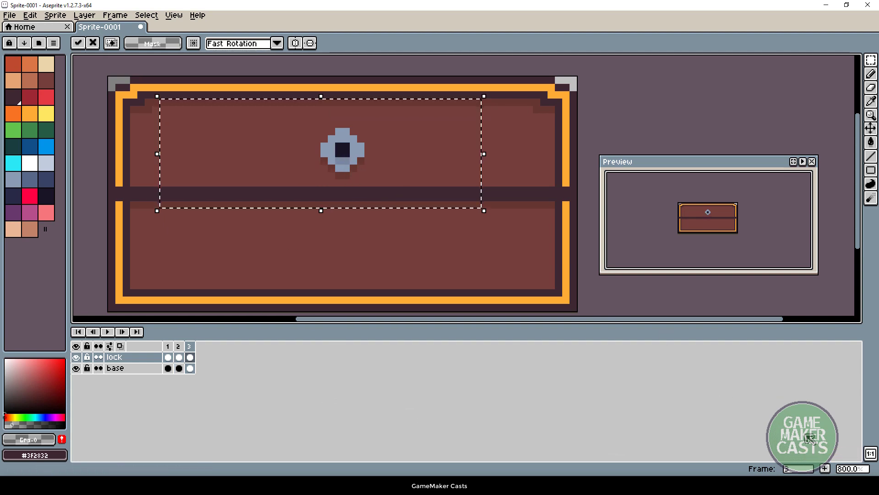
pyautogui.click(825, 468)
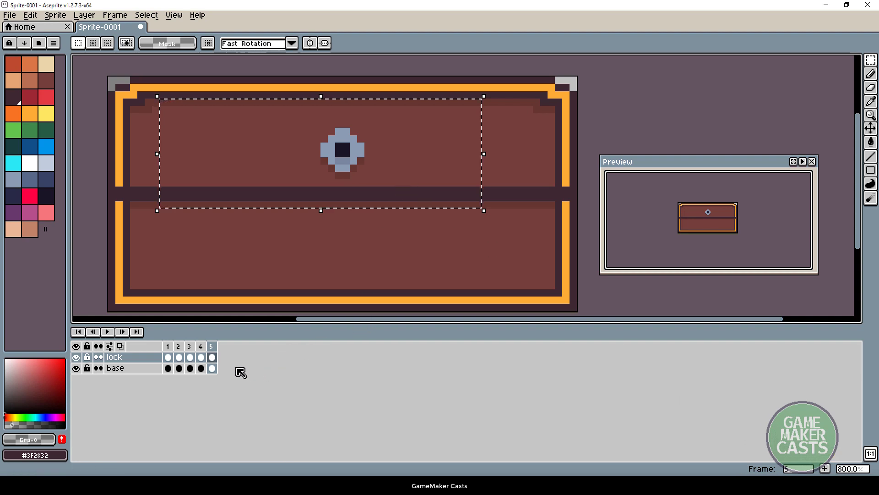
pyautogui.moveTo(347, 169); pyautogui.dragTo(347, 146)
pyautogui.hotkey('alt', 'n')
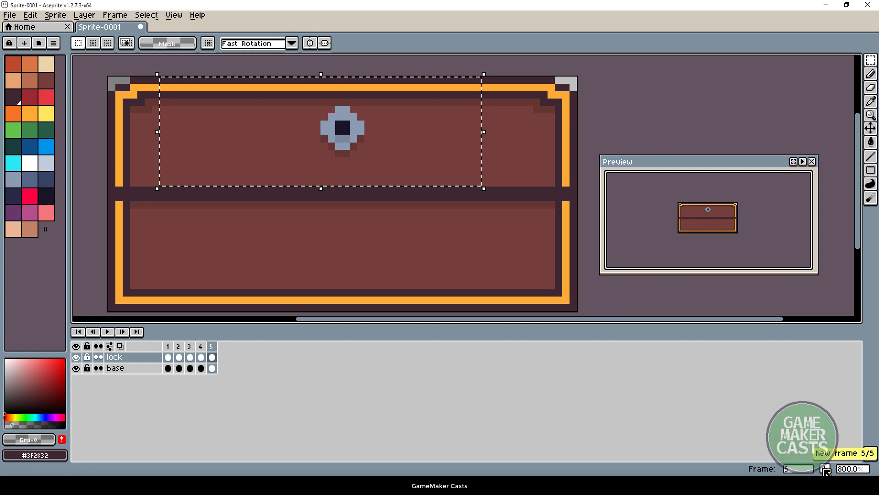
pyautogui.moveTo(342, 133)
pyautogui.mouseDown()
pyautogui.moveTo(348, 115)
pyautogui.moveTo(340, 116)
pyautogui.mouseUp()
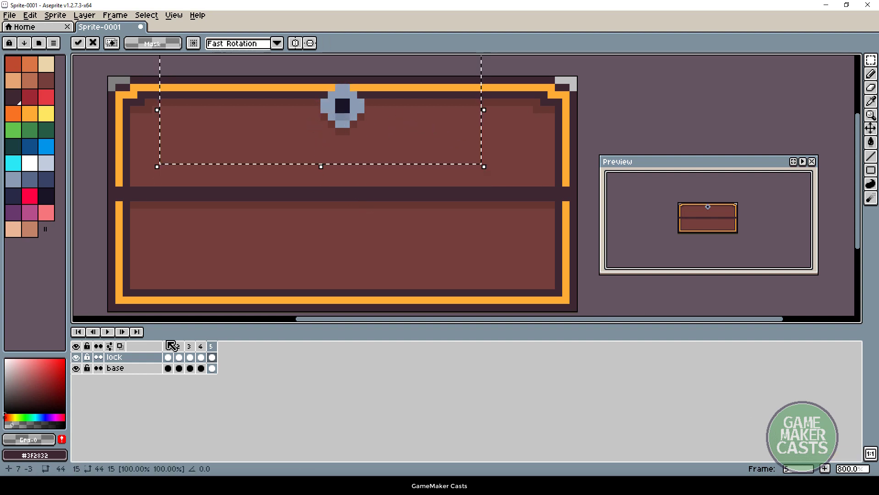
pyautogui.doubleClick(139, 368)
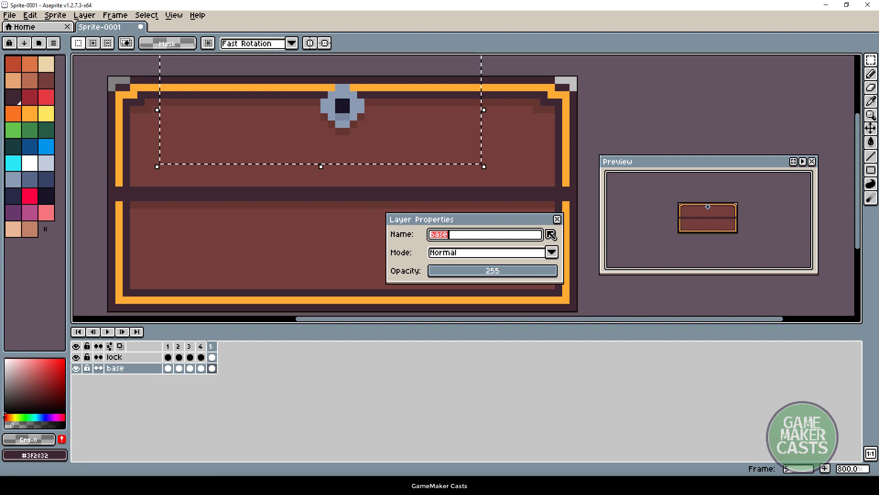
pyautogui.click(558, 219)
# On frame 2, raise the chest's middle band by two pixels
pyautogui.hotkey('ctrl', 'd')
pyautogui.click(179, 368)
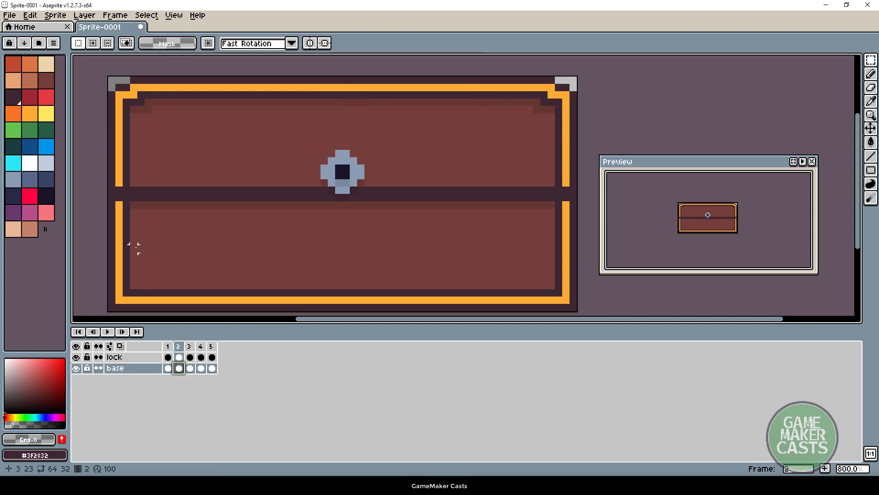
pyautogui.moveTo(111, 182); pyautogui.dragTo(573, 163)
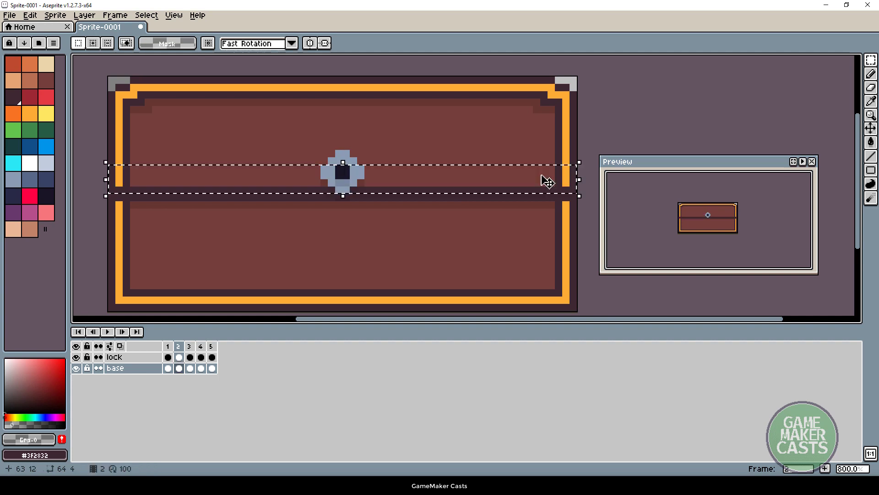
pyautogui.moveTo(403, 189); pyautogui.dragTo(397, 161)
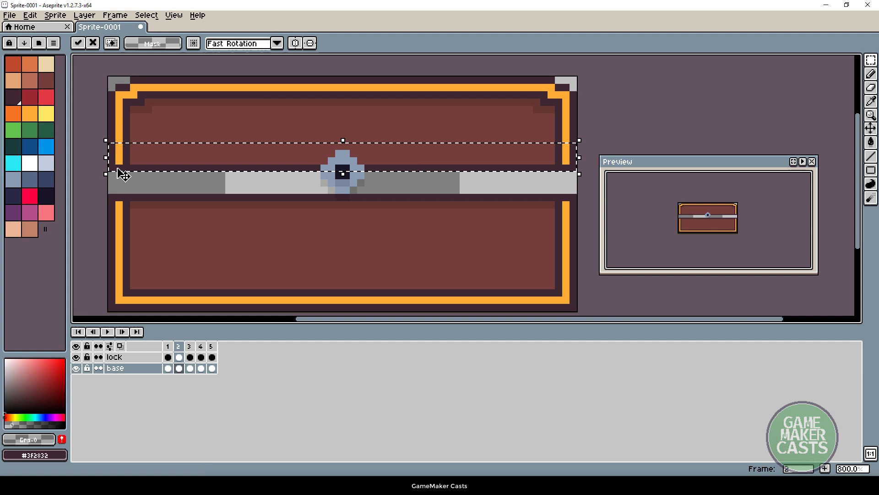
# On frame 3, raise the middle band by three pixels and commit it in place
pyautogui.doubleClick(190, 368)
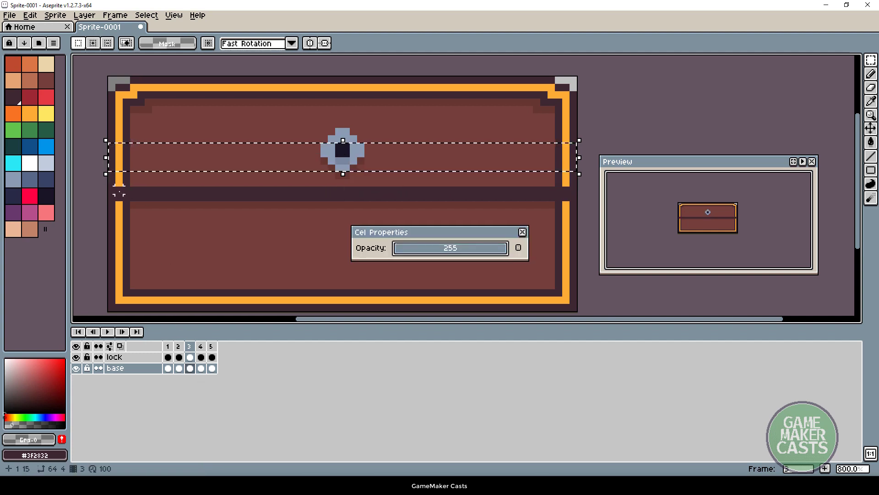
pyautogui.moveTo(111, 190); pyautogui.dragTo(580, 160)
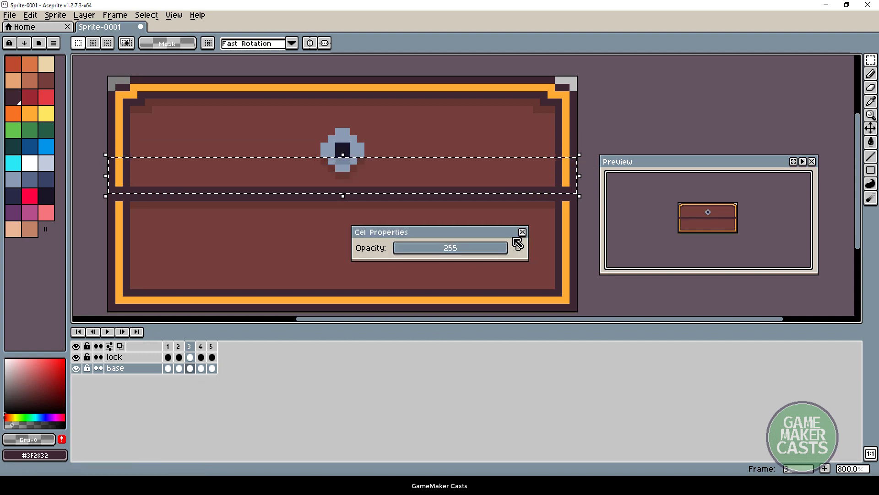
pyautogui.click(522, 233)
pyautogui.moveTo(373, 185); pyautogui.dragTo(378, 148)
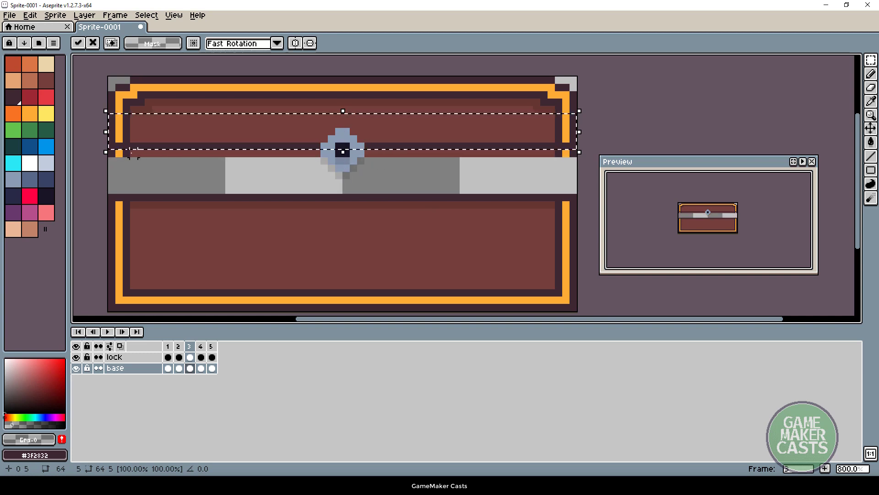
pyautogui.click(119, 152)
# Erase the leftover brown lid row and orange pixel above frame 3's gap
pyautogui.press('e')
pyautogui.moveTo(112, 153); pyautogui.dragTo(265, 153)
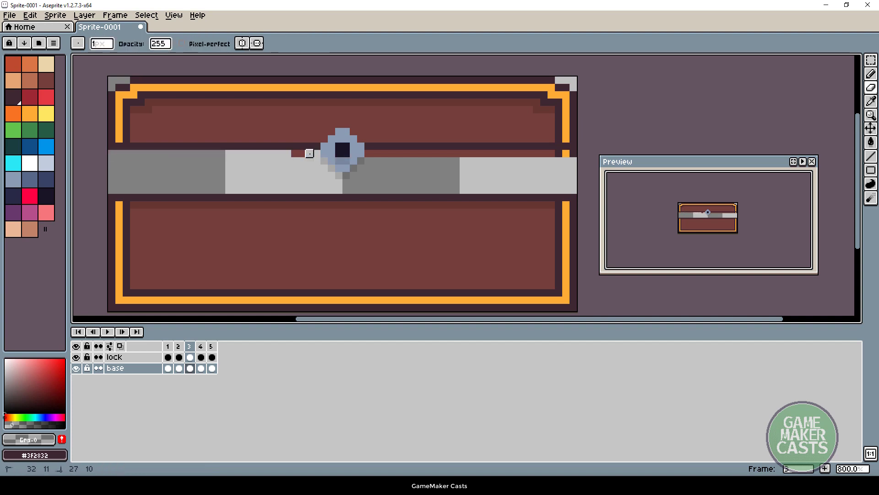
pyautogui.moveTo(448, 161)
pyautogui.mouseDown()
pyautogui.moveTo(456, 154)
pyautogui.moveTo(368, 154)
pyautogui.moveTo(588, 153)
pyautogui.mouseUp()
# On frame 4, paste the lid strip four pixels higher and clear the old lid area below it
pyautogui.click(200, 367)
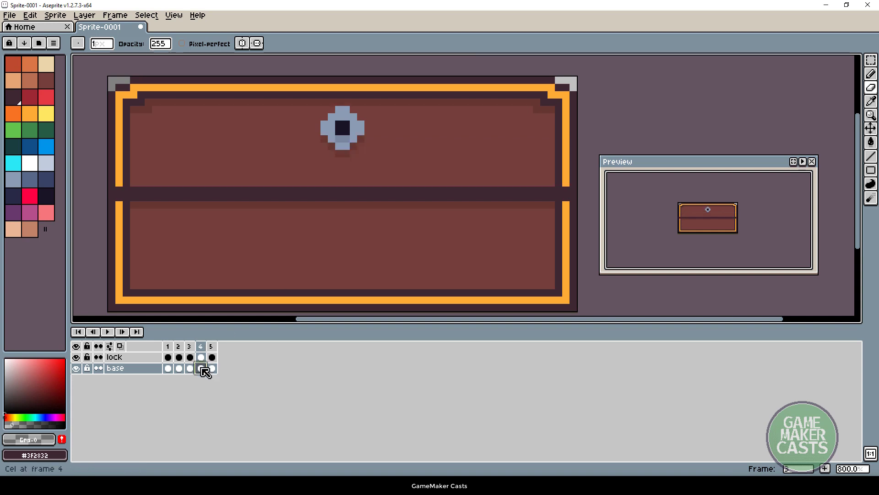
pyautogui.press('m')
pyautogui.moveTo(105, 196); pyautogui.dragTo(578, 163)
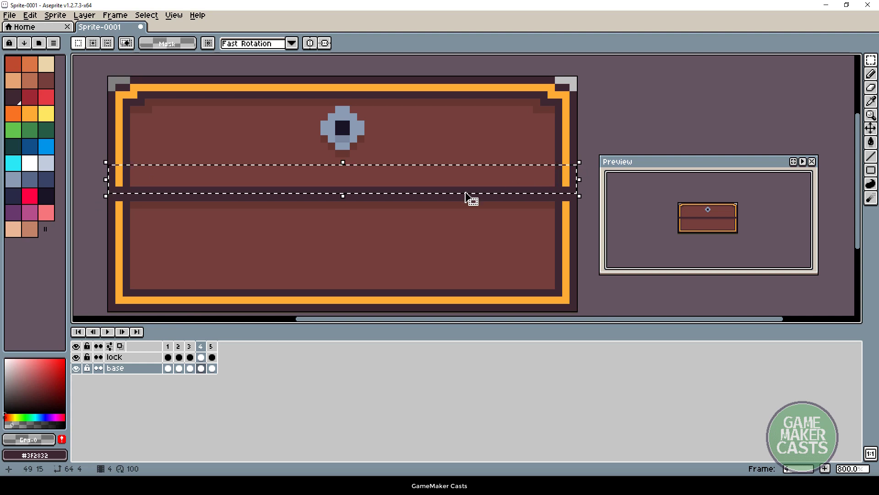
pyautogui.hotkey('ctrl', 'v')
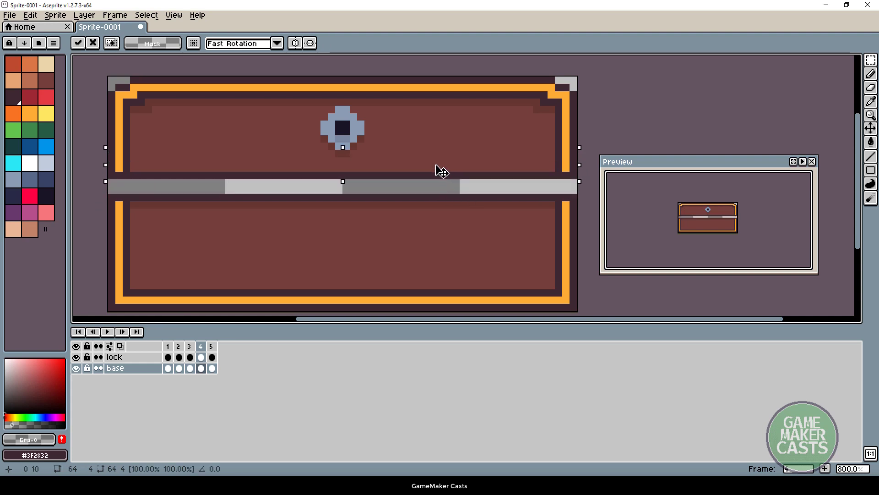
pyautogui.moveTo(435, 165); pyautogui.dragTo(399, 149)
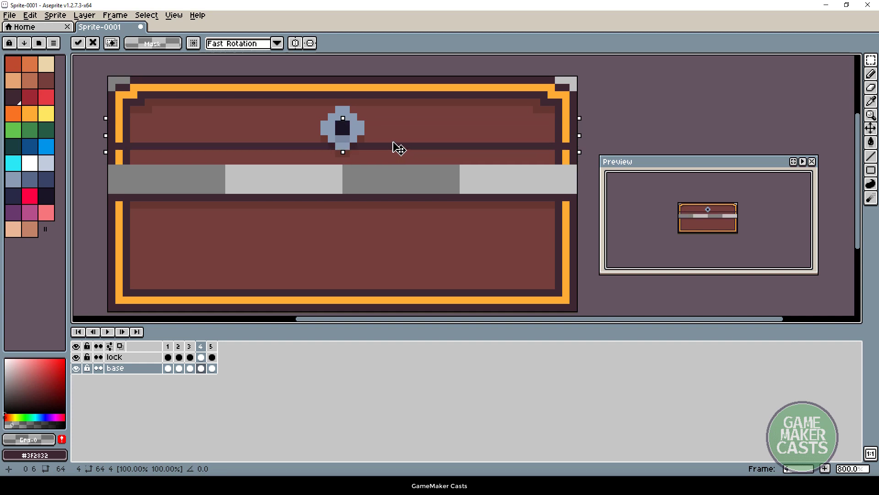
pyautogui.press('Up')
pyautogui.press('Up')
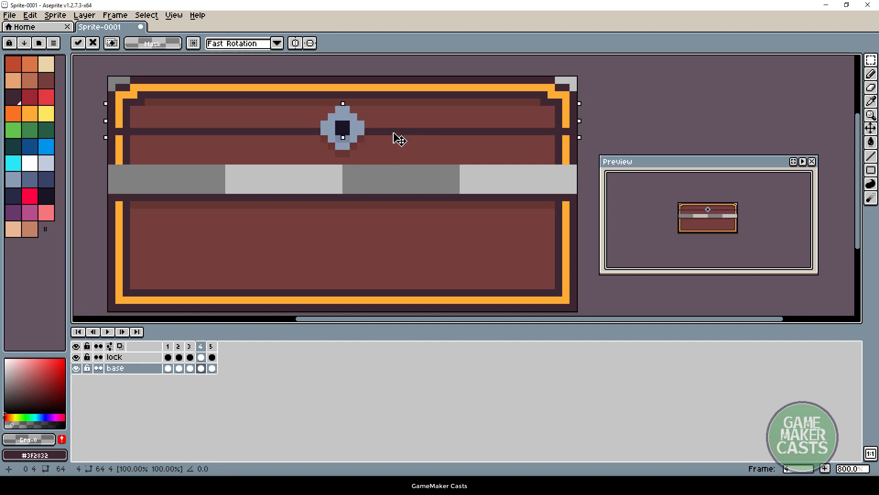
pyautogui.press('Up')
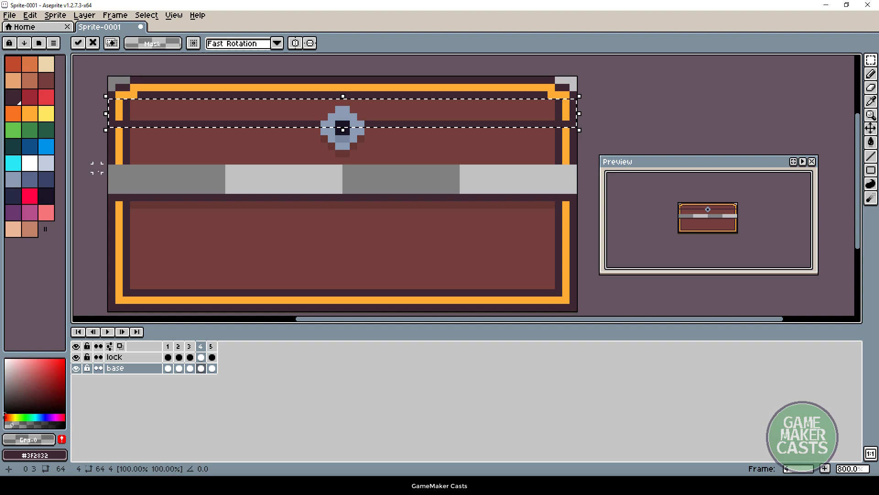
pyautogui.moveTo(98, 168); pyautogui.dragTo(577, 131)
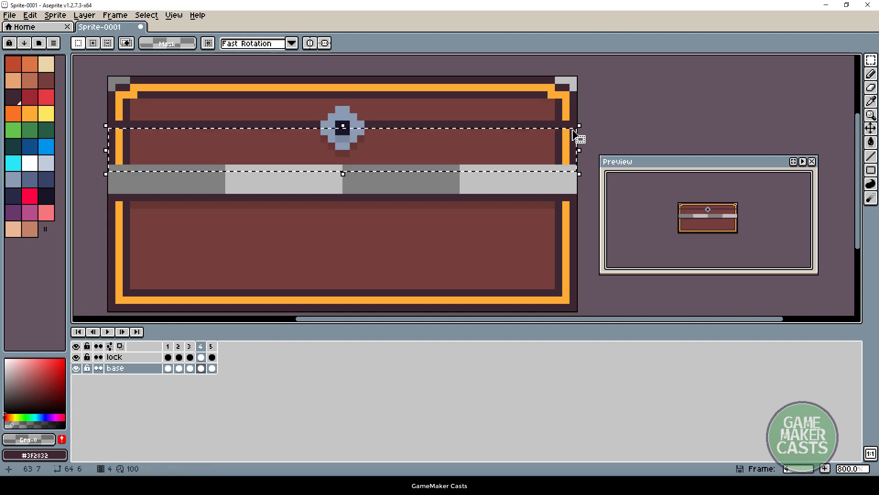
pyautogui.press('Delete')
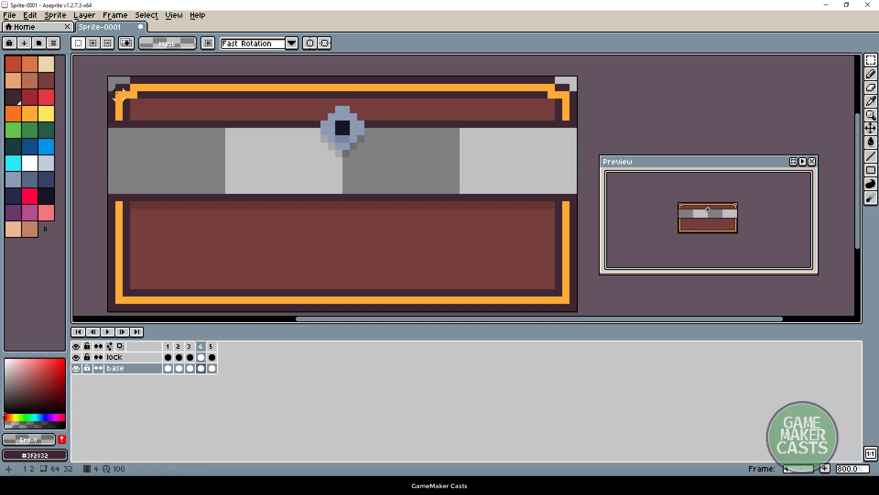
# On frame 5, lift the seam strip high up the chest and select the old lid area below it
pyautogui.click(211, 368)
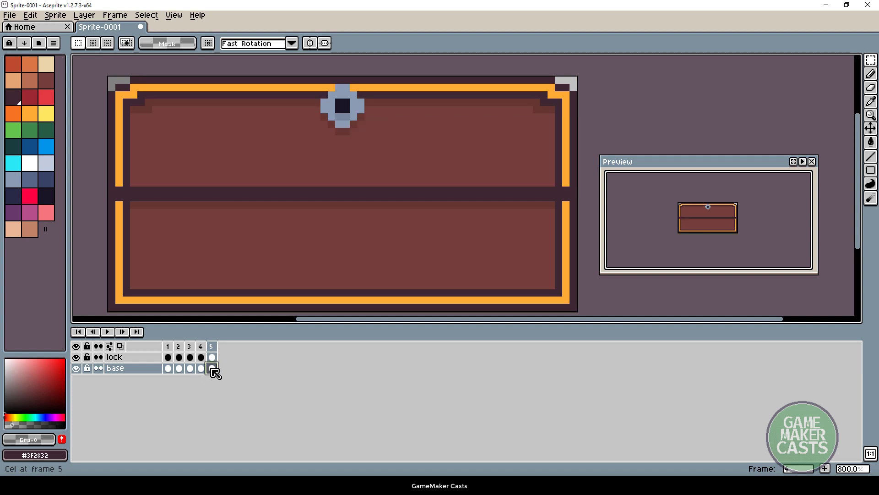
pyautogui.moveTo(112, 197); pyautogui.dragTo(578, 180)
pyautogui.moveTo(508, 195); pyautogui.dragTo(435, 104)
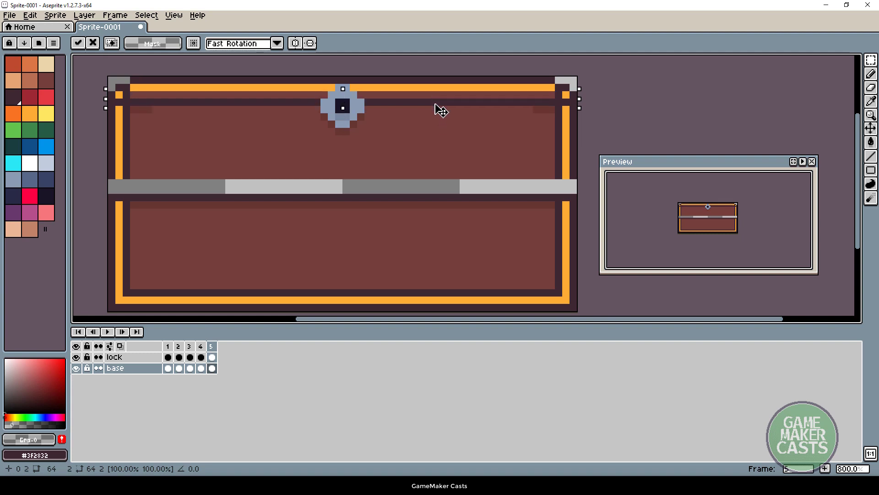
pyautogui.click(317, 131)
pyautogui.moveTo(112, 110); pyautogui.dragTo(595, 182)
# Clear frame 5's old lid area, then draw dark edges at both ends of frame 2's gap
pyautogui.press('Delete')
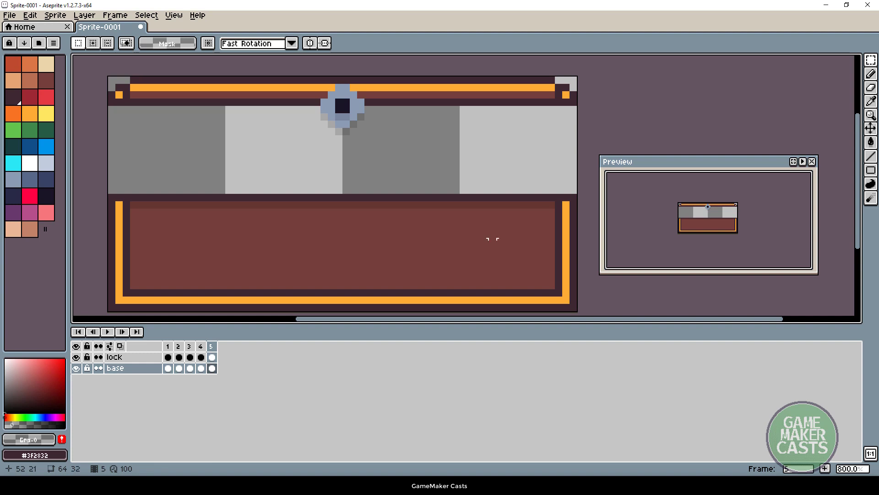
pyautogui.click(167, 368)
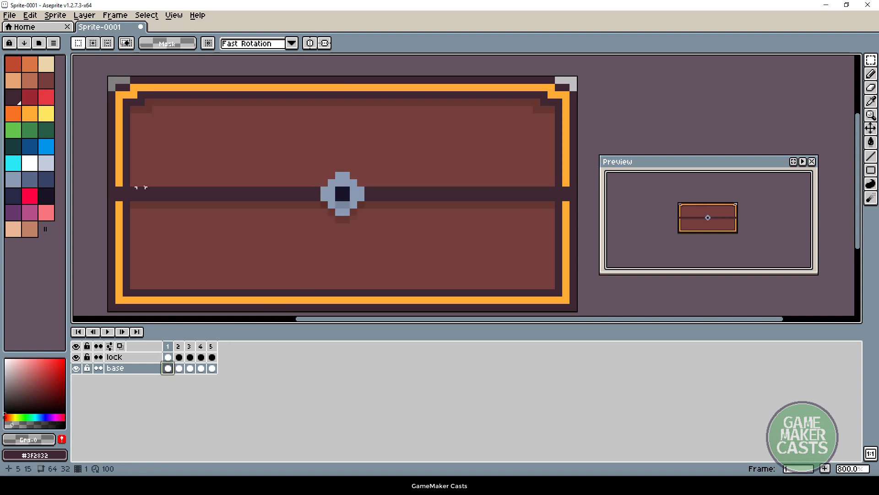
pyautogui.doubleClick(178, 368)
pyautogui.keyDown('alt'); pyautogui.click(111, 175); pyautogui.keyUp('alt')
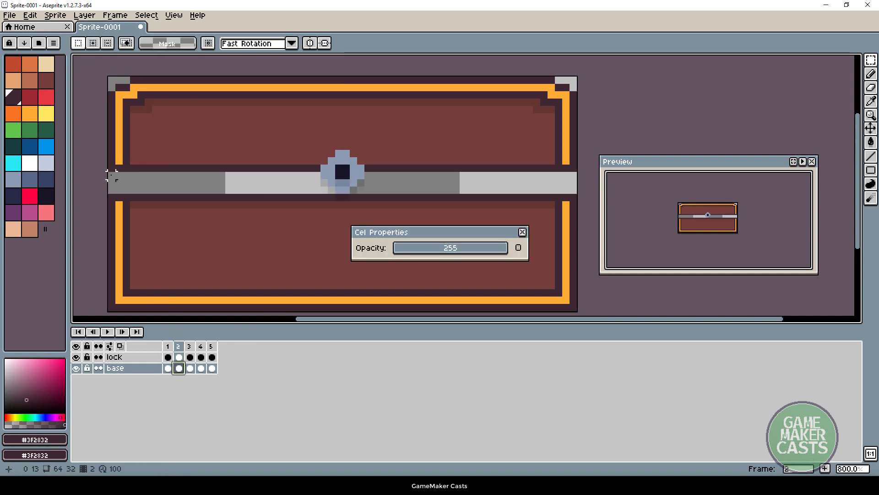
pyautogui.press('l')
pyautogui.moveTo(112, 175); pyautogui.dragTo(109, 184)
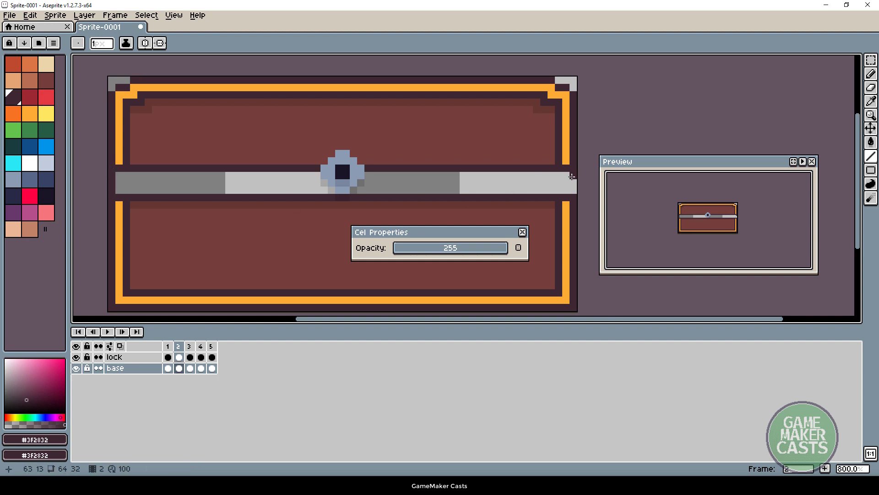
pyautogui.moveTo(572, 177); pyautogui.dragTo(574, 190)
# Draw dark vertical edges at the gap ends on frames 3, 4 and 5
pyautogui.click(190, 368)
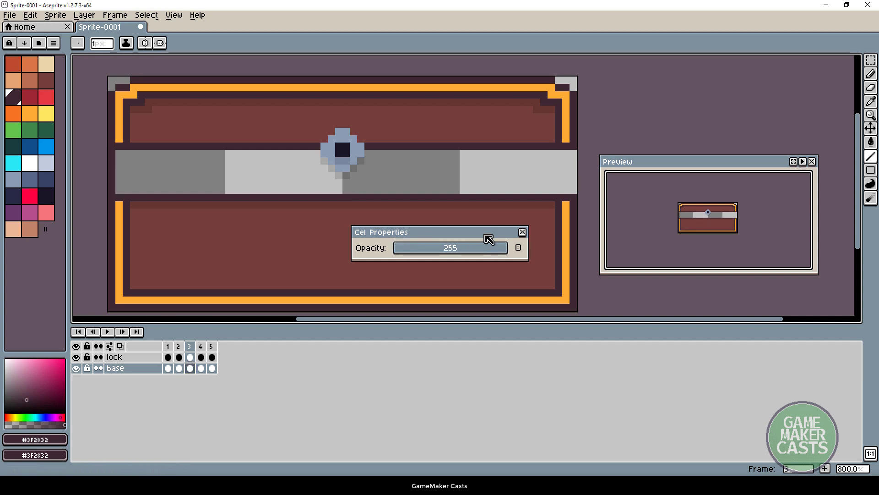
pyautogui.click(523, 233)
pyautogui.moveTo(574, 154); pyautogui.dragTo(573, 190)
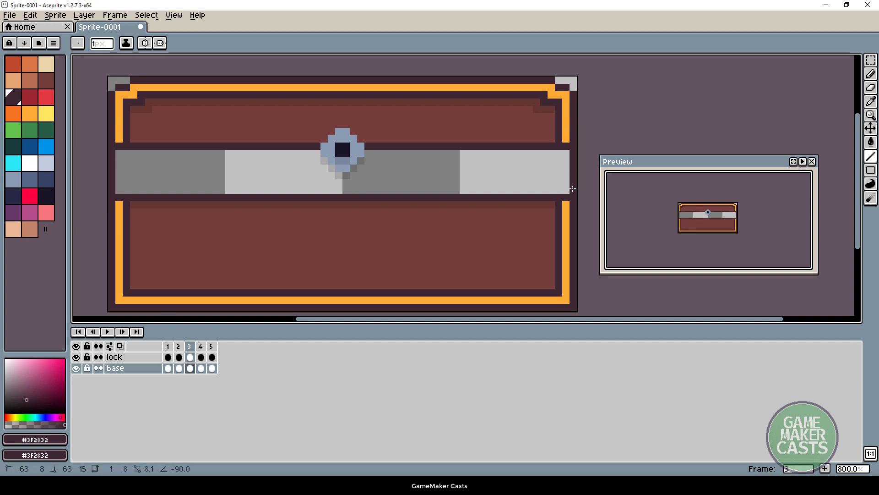
pyautogui.click(201, 368)
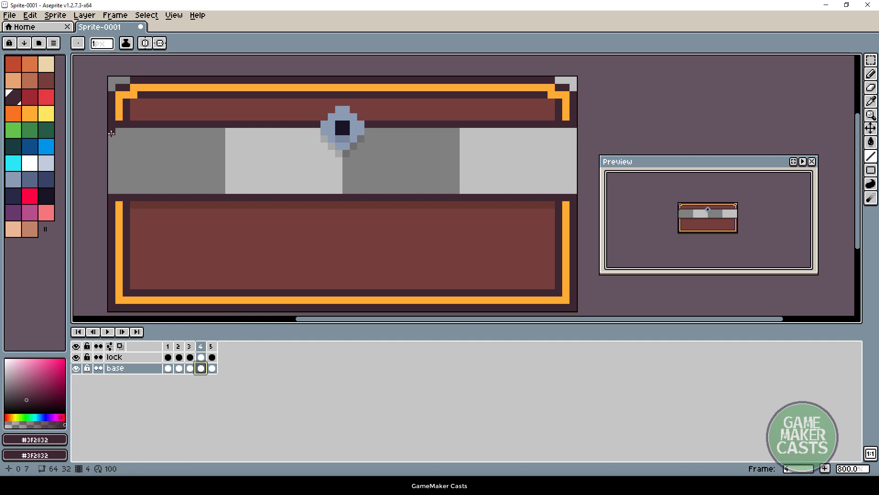
pyautogui.moveTo(111, 133); pyautogui.dragTo(110, 190)
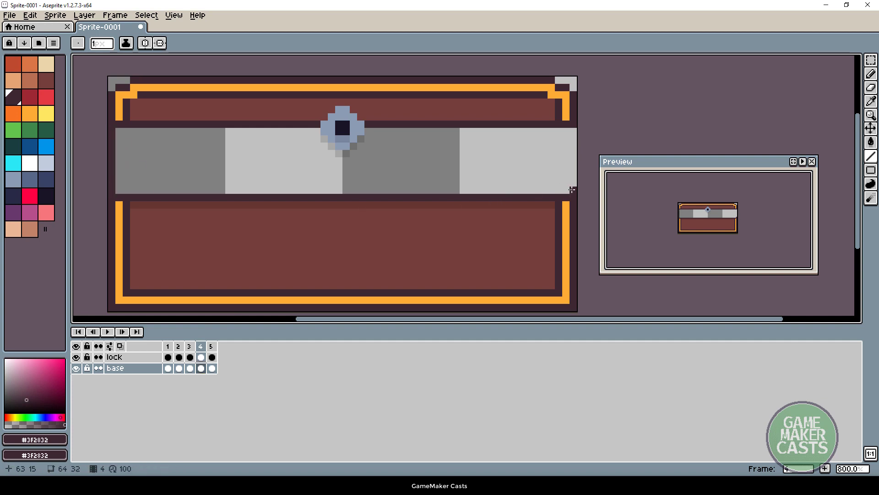
pyautogui.moveTo(572, 190); pyautogui.dragTo(572, 130)
pyautogui.click(211, 367)
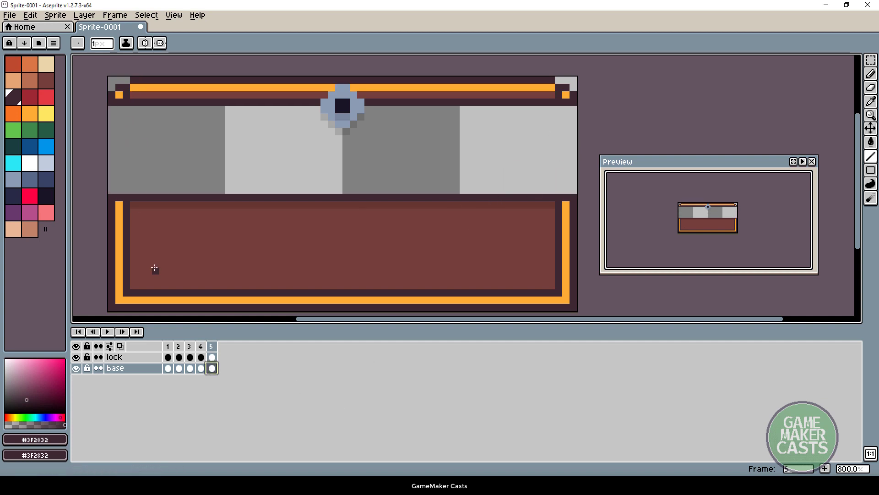
pyautogui.moveTo(112, 109); pyautogui.dragTo(111, 190)
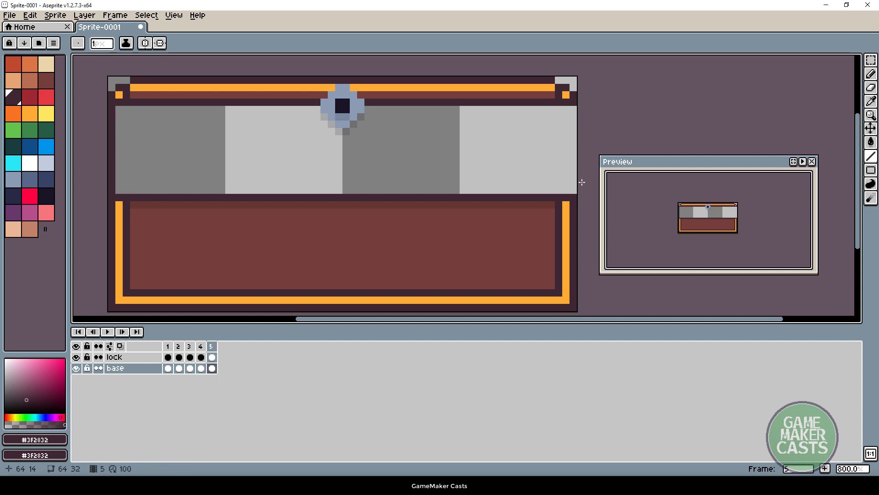
pyautogui.moveTo(574, 191); pyautogui.dragTo(572, 106)
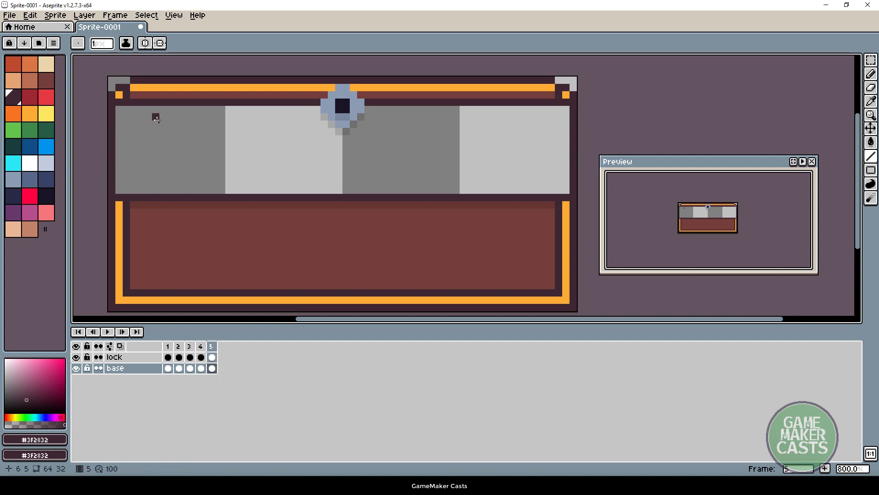
pyautogui.moveTo(147, 121)
pyautogui.mouseDown()
pyautogui.moveTo(165, 114)
pyautogui.moveTo(162, 123)
pyautogui.mouseUp()
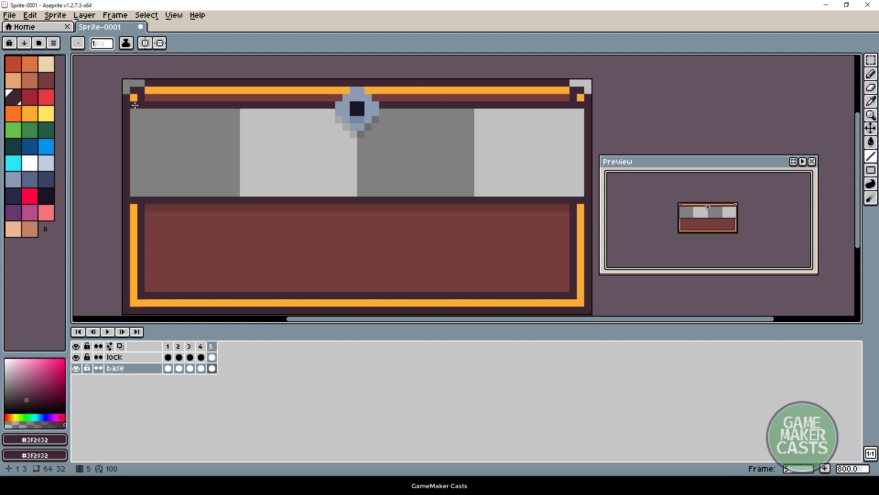
# Darken the foreground colour to lightness 17 and redraw frame 2's left gap edge
pyautogui.doubleClick(179, 369)
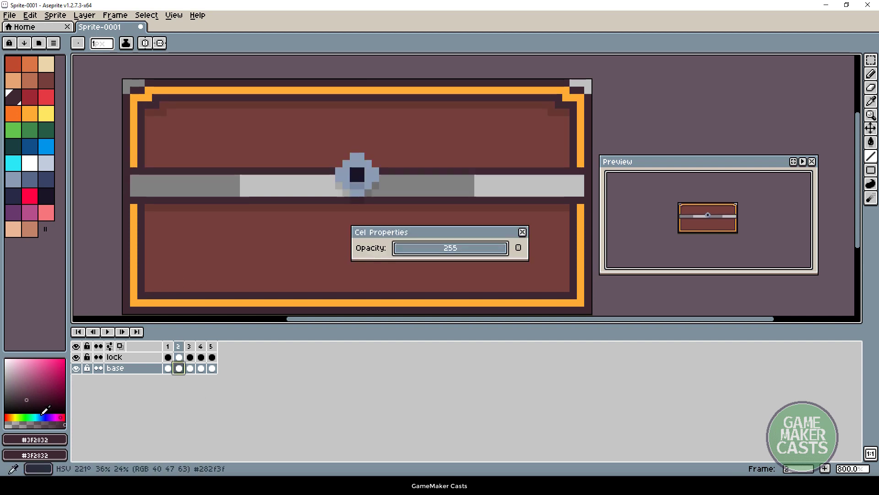
pyautogui.click(35, 439)
pyautogui.click(49, 355)
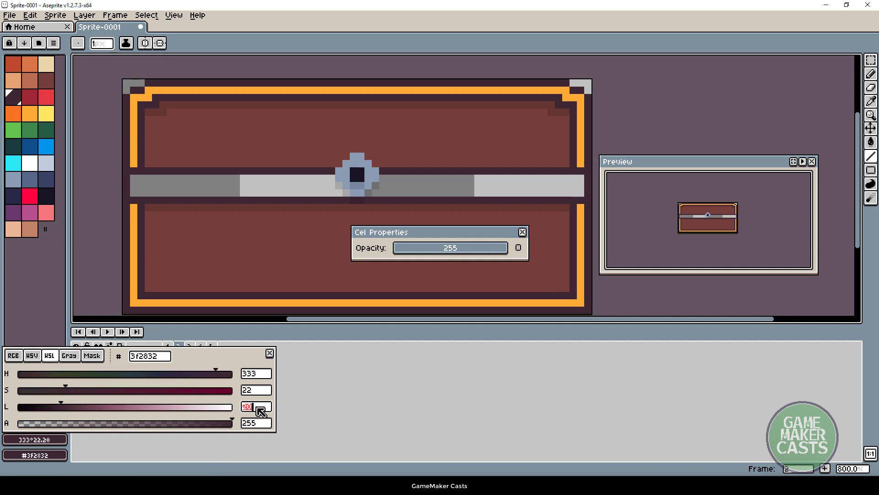
pyautogui.write('17')
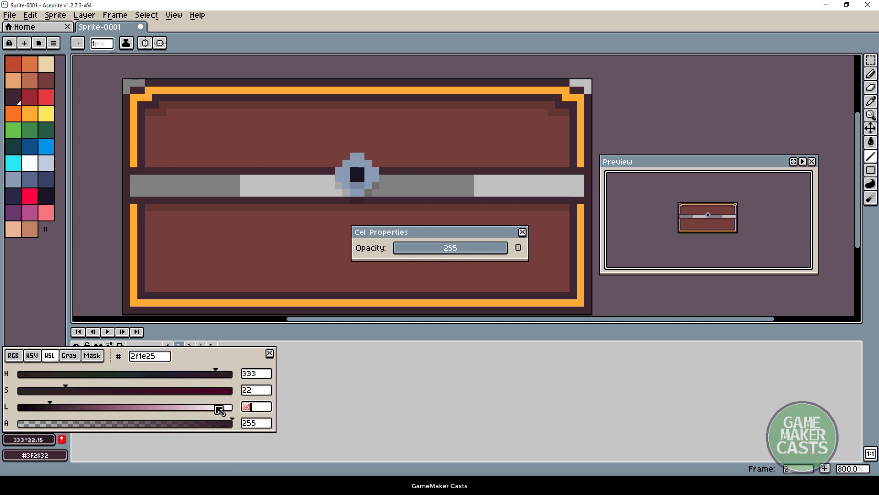
pyautogui.press('Return')
pyautogui.moveTo(141, 178); pyautogui.dragTo(140, 193)
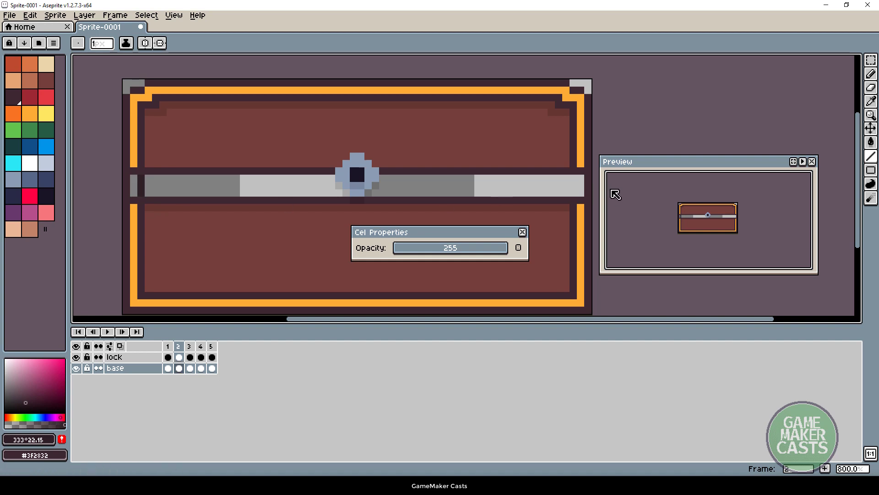
# Draw dark lines at both strap ends on frames 3 and 4, and the left end on frame 5
pyautogui.click(189, 364)
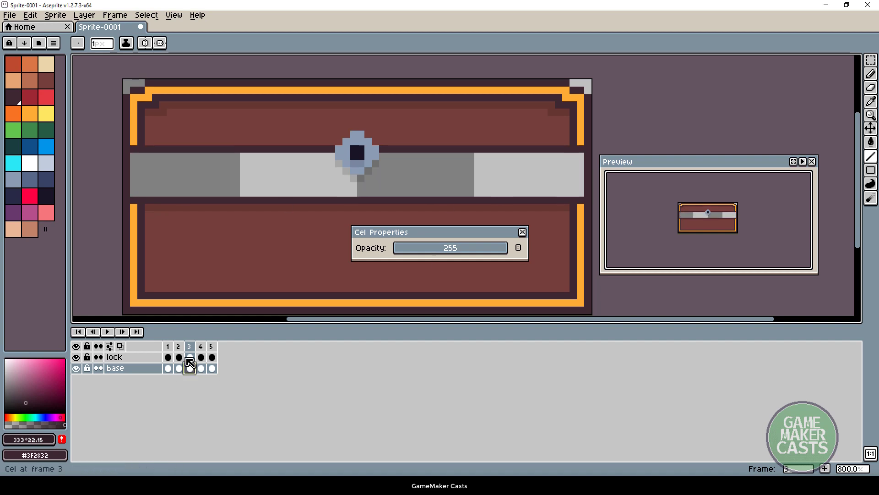
pyautogui.moveTo(141, 156); pyautogui.dragTo(144, 192)
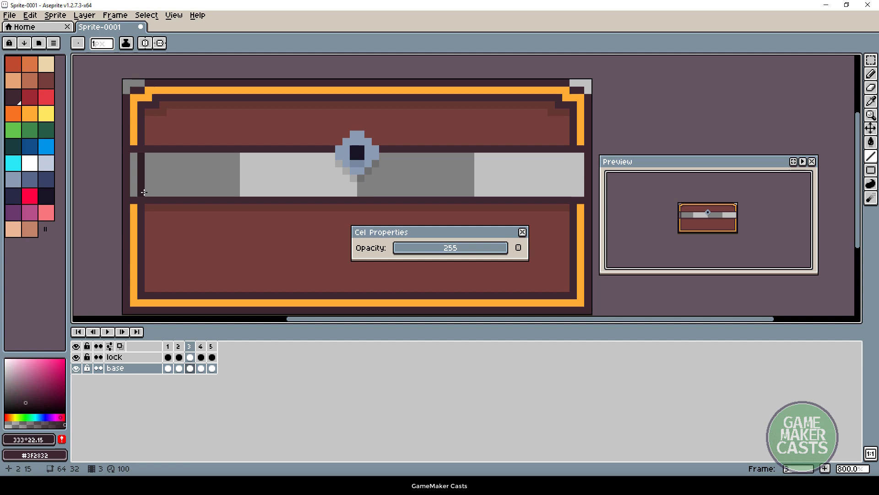
pyautogui.moveTo(570, 157); pyautogui.dragTo(573, 196)
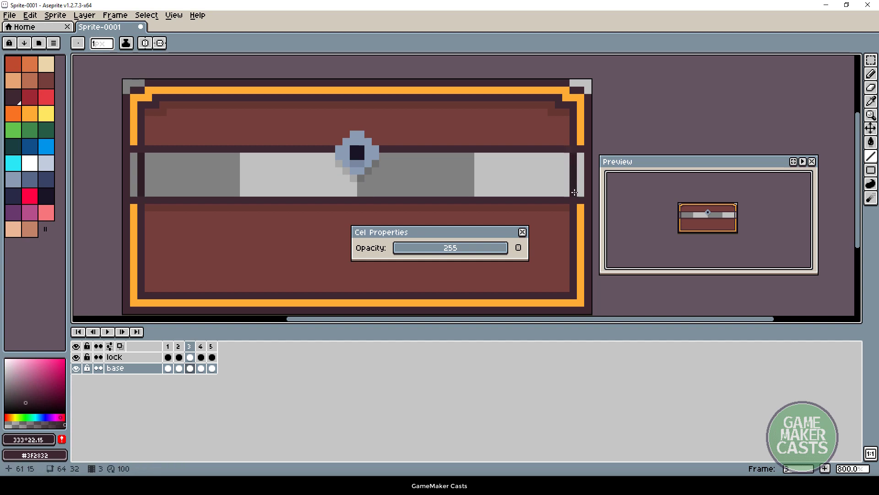
pyautogui.click(200, 368)
pyautogui.moveTo(139, 134); pyautogui.dragTo(140, 196)
pyautogui.moveTo(572, 135); pyautogui.dragTo(574, 187)
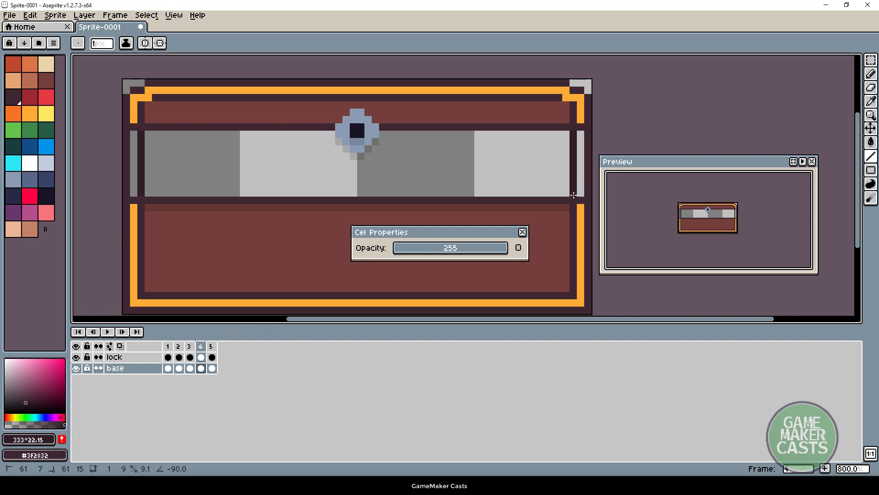
pyautogui.click(212, 368)
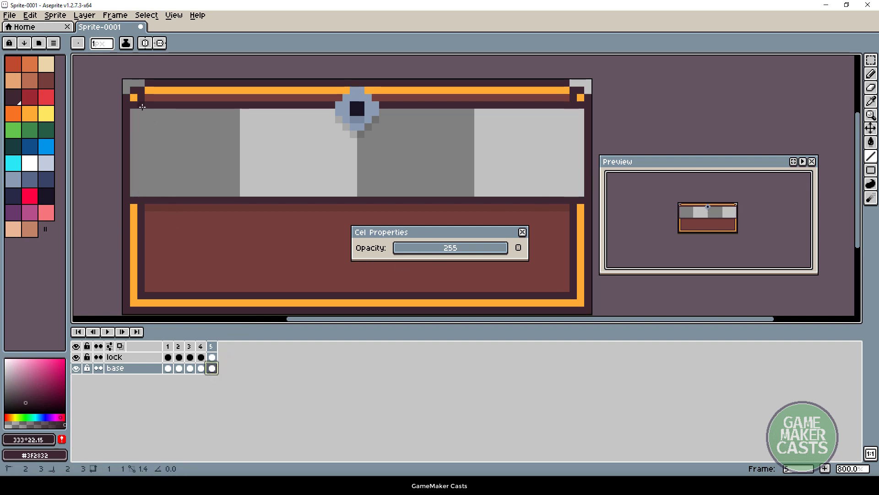
pyautogui.moveTo(141, 109); pyautogui.dragTo(141, 195)
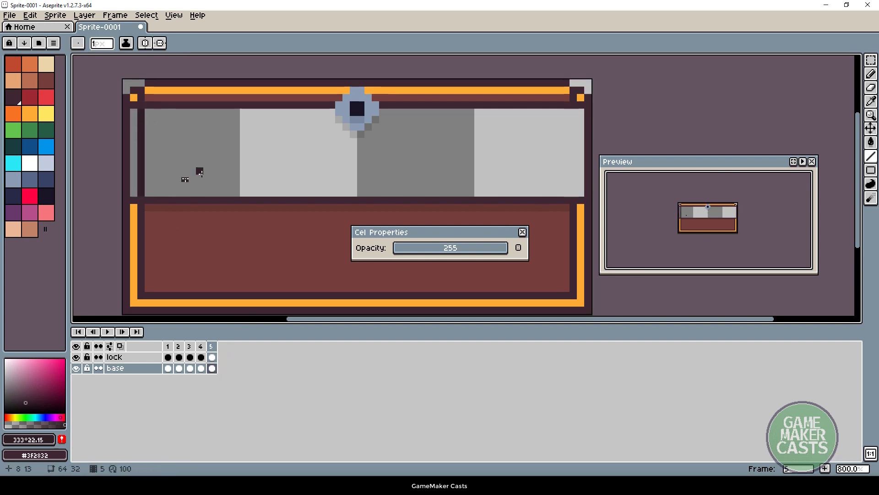
# Finish frame 5's right strap line, then set the colour to the trim orange at lightness 54
pyautogui.moveTo(572, 110); pyautogui.dragTo(570, 192)
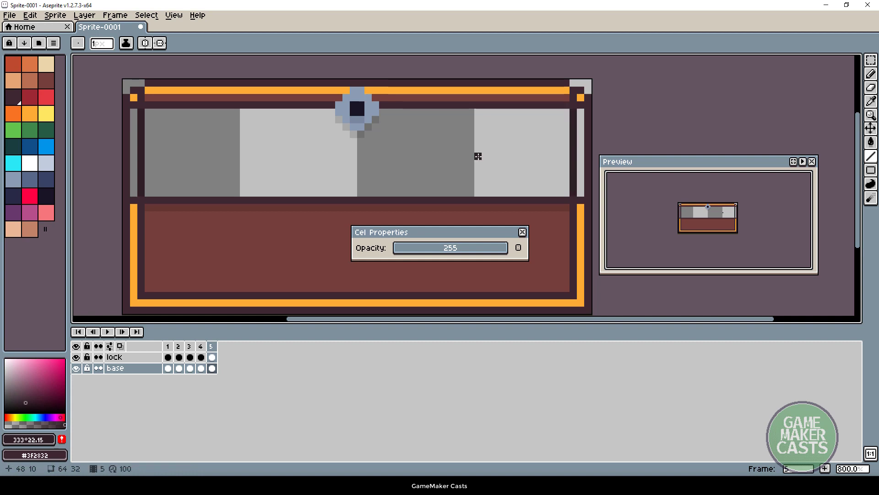
pyautogui.click(179, 368)
pyautogui.press('i')
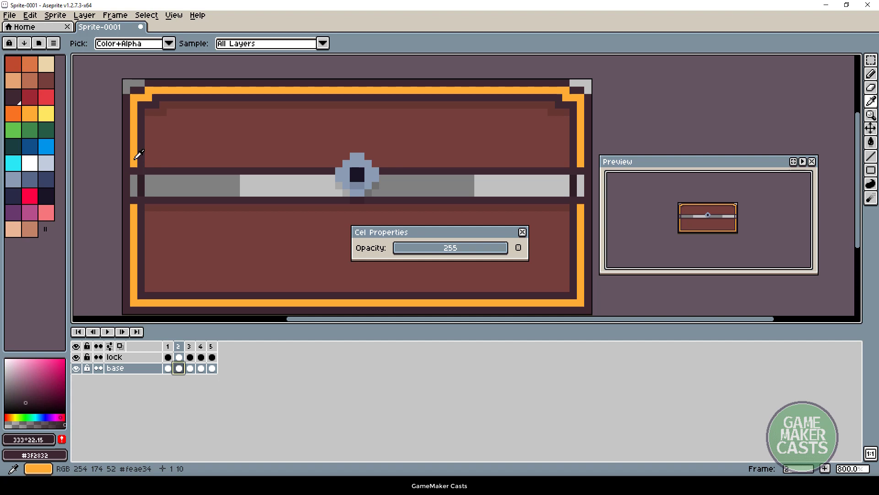
pyautogui.keyDown('alt'); pyautogui.click(138, 154); pyautogui.keyUp('alt')
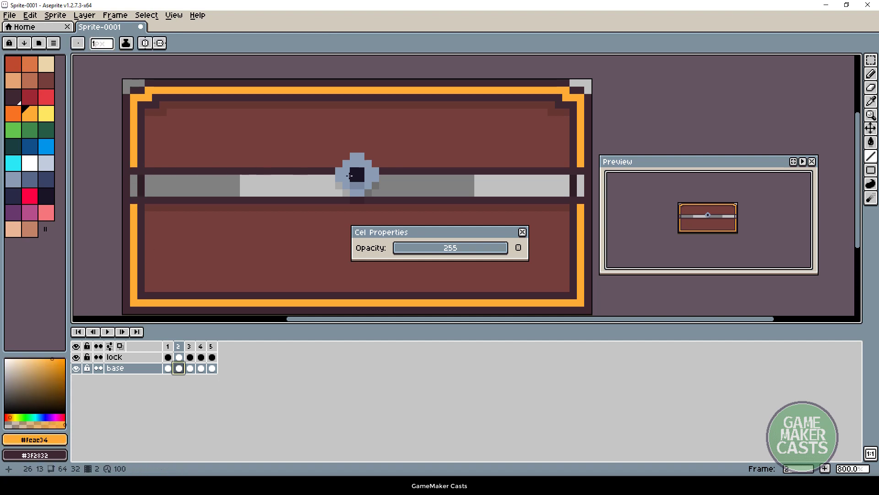
pyautogui.click(34, 439)
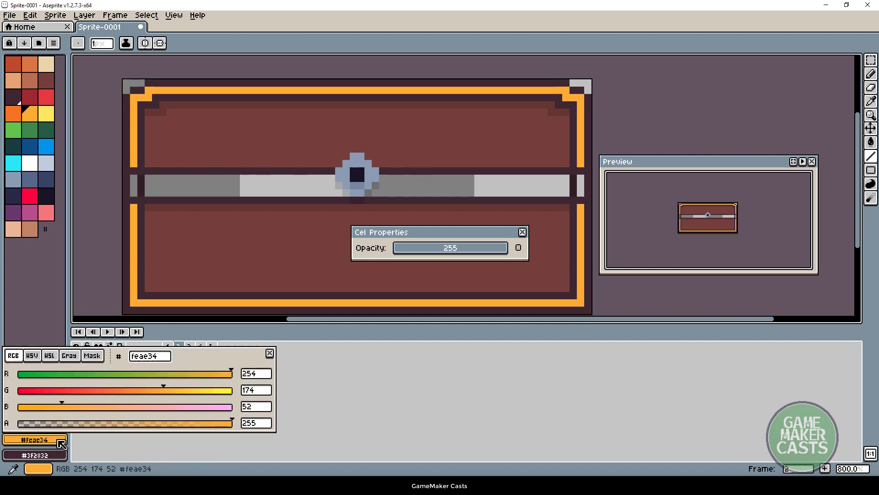
pyautogui.click(50, 355)
pyautogui.click(266, 410)
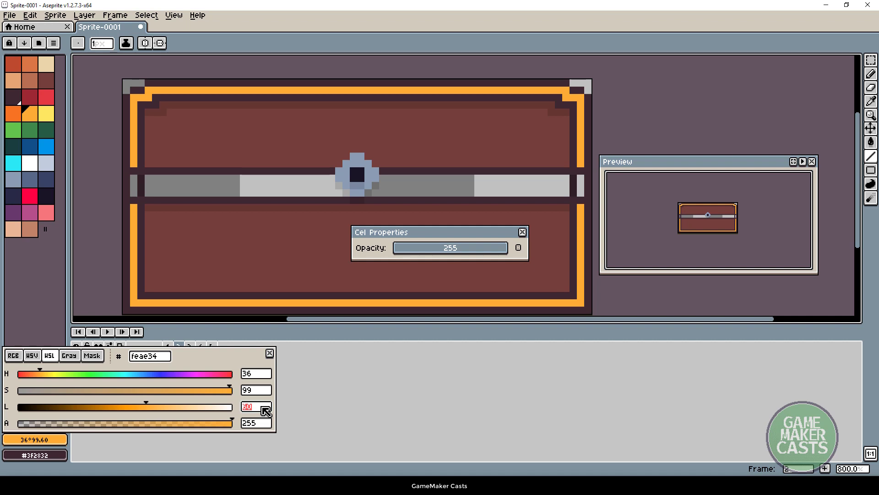
pyautogui.write('54')
pyautogui.press('Return')
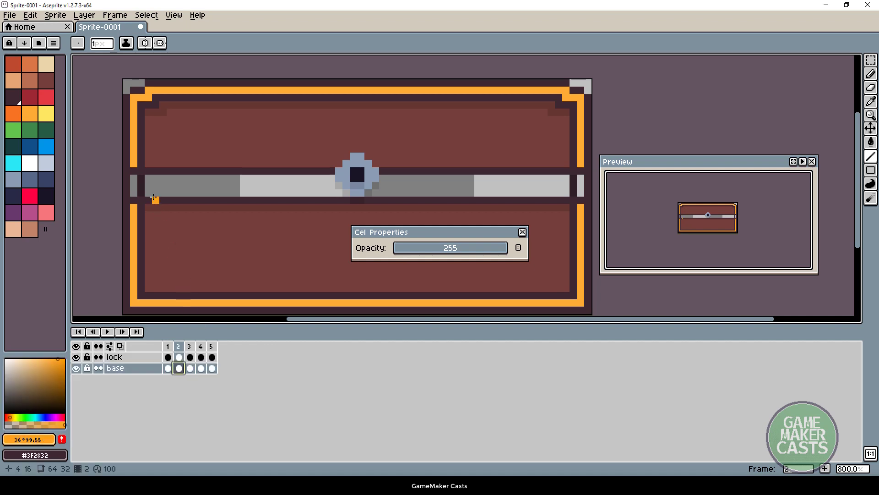
# Draw darker orange trim down both side edges of the chest on frames 2 and 3
pyautogui.moveTo(133, 187); pyautogui.dragTo(134, 192)
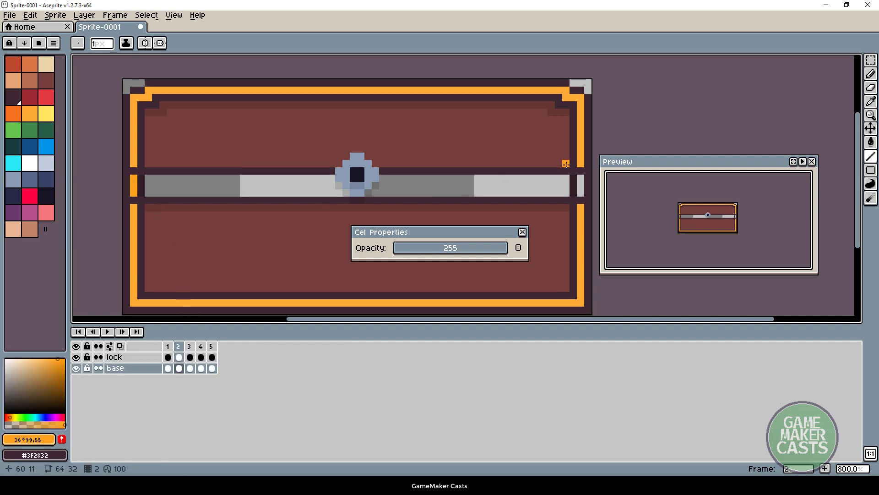
pyautogui.moveTo(578, 174); pyautogui.dragTo(579, 193)
pyautogui.press('v')
pyautogui.press('Left')
pyautogui.press('Right')
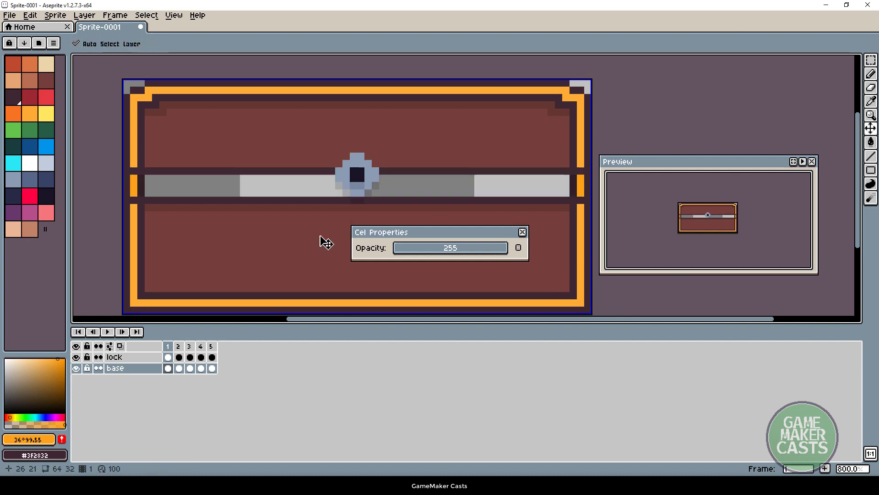
pyautogui.press('Right')
pyautogui.press('l')
pyautogui.moveTo(133, 156); pyautogui.dragTo(132, 184)
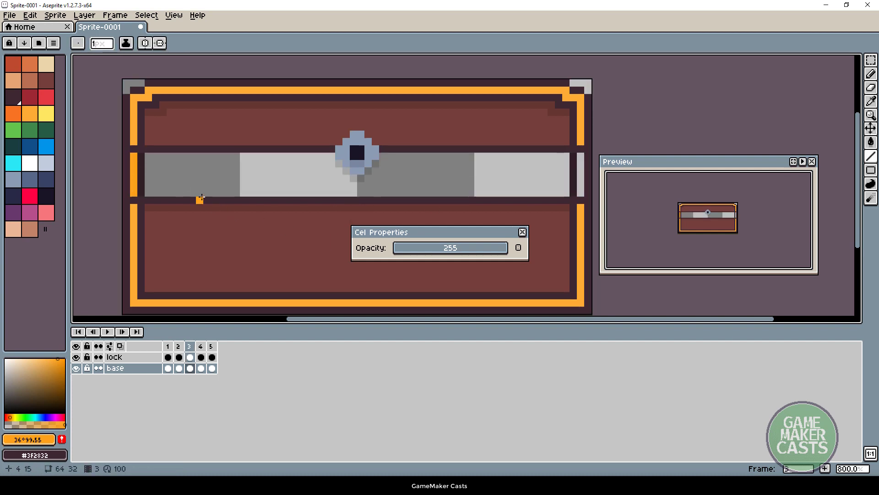
pyautogui.moveTo(577, 156); pyautogui.dragTo(579, 194)
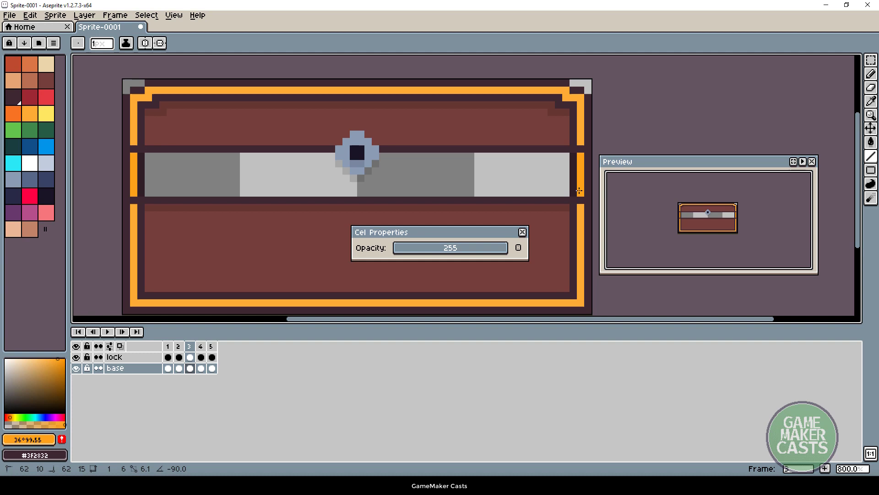
# Flood-fill the left and right side strips orange on frames 4 and 5
pyautogui.press('v')
pyautogui.press('Right')
pyautogui.press('l')
pyautogui.press('g')
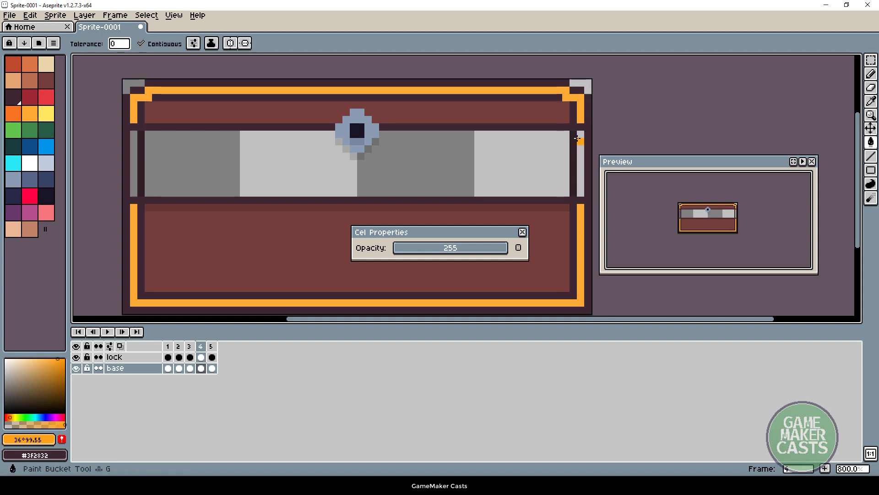
pyautogui.click(579, 141)
pyautogui.click(134, 152)
pyautogui.press('v')
pyautogui.press('Right')
pyautogui.press('g')
pyautogui.click(133, 151)
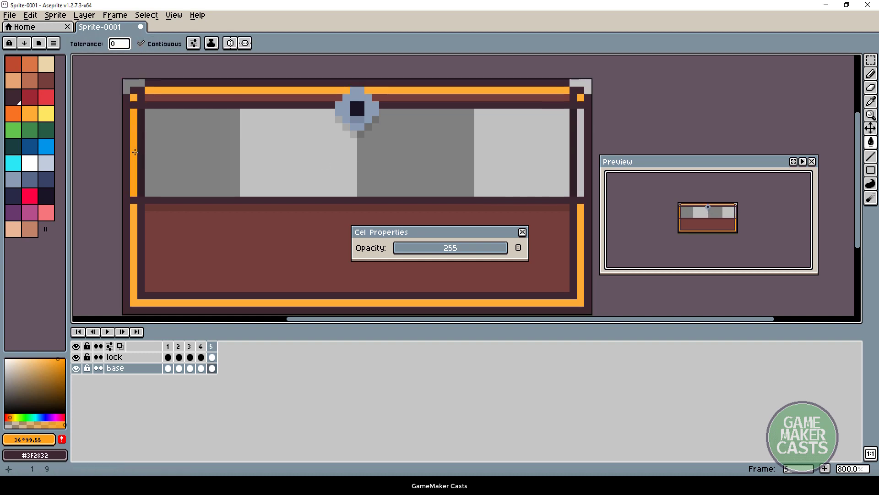
pyautogui.click(581, 163)
pyautogui.press('v')
pyautogui.press('Left')
pyautogui.press('Left')
pyautogui.press('Left')
pyautogui.press('Left')
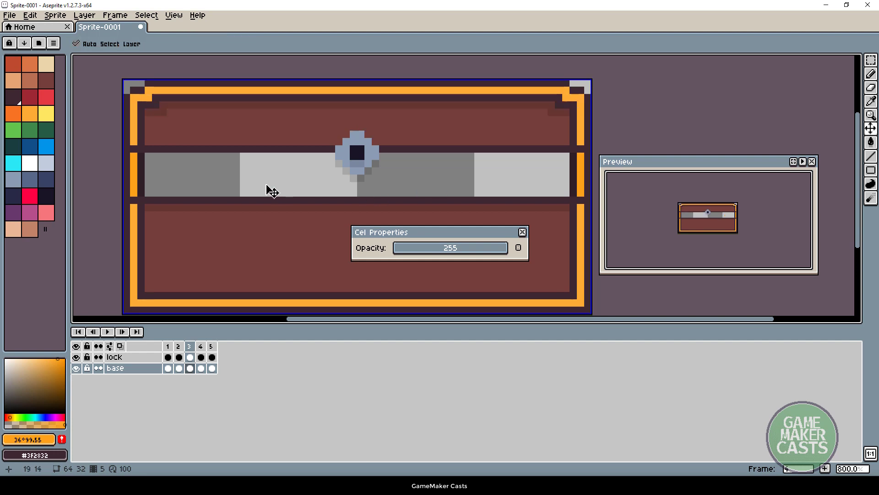
# Pick the dark outline colour from the strap and lower its HSL lightness
pyautogui.press('Right')
pyautogui.press('g')
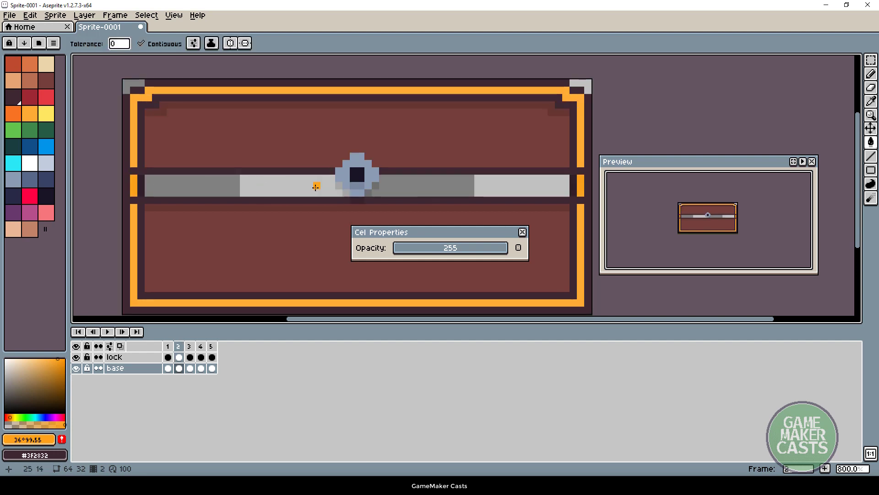
pyautogui.press('i')
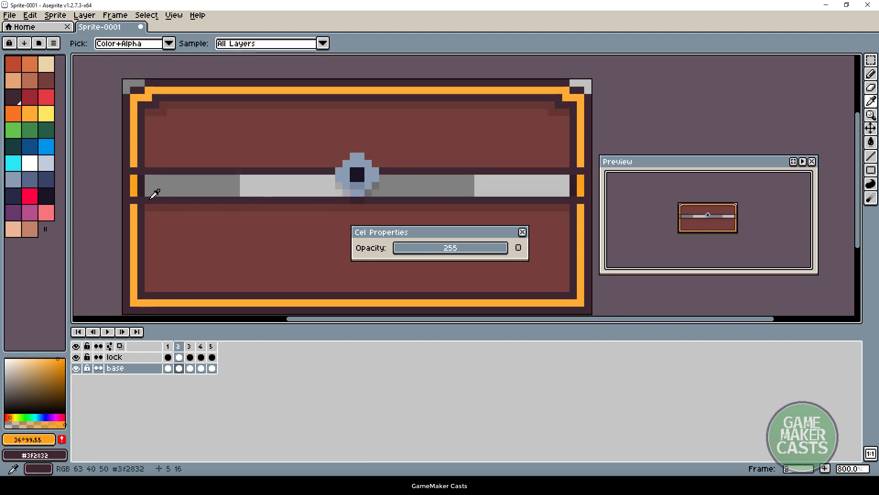
pyautogui.click(143, 183)
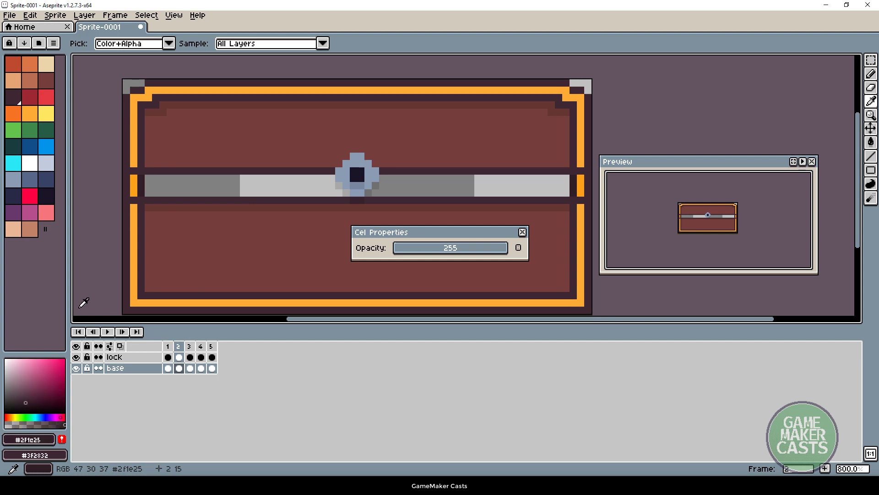
pyautogui.click(36, 440)
pyautogui.click(48, 355)
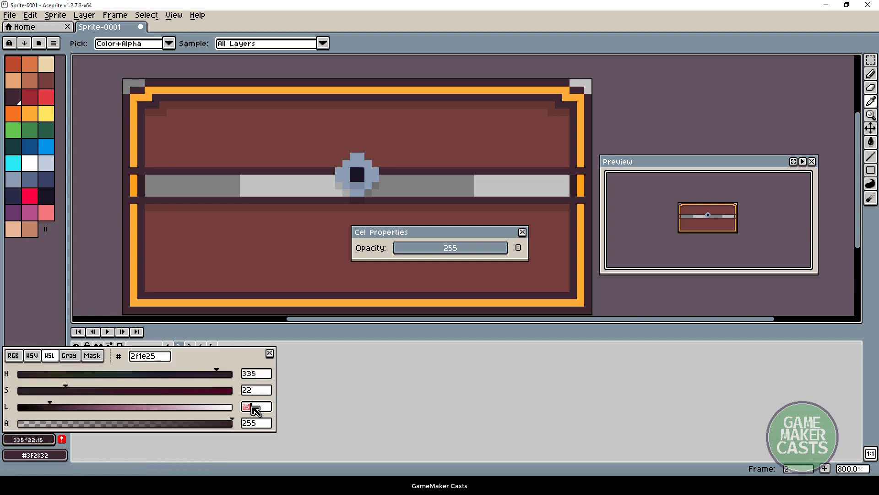
pyautogui.scroll(-4, 177, 405)
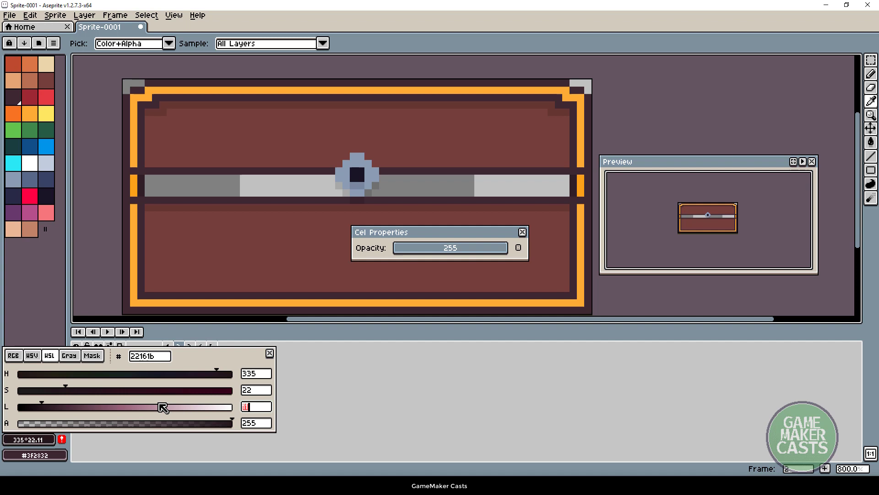
pyautogui.press('g')
# Fill the strap area near-black on frames 2, 3, 4 and 5
pyautogui.click(212, 189)
pyautogui.press('Left')
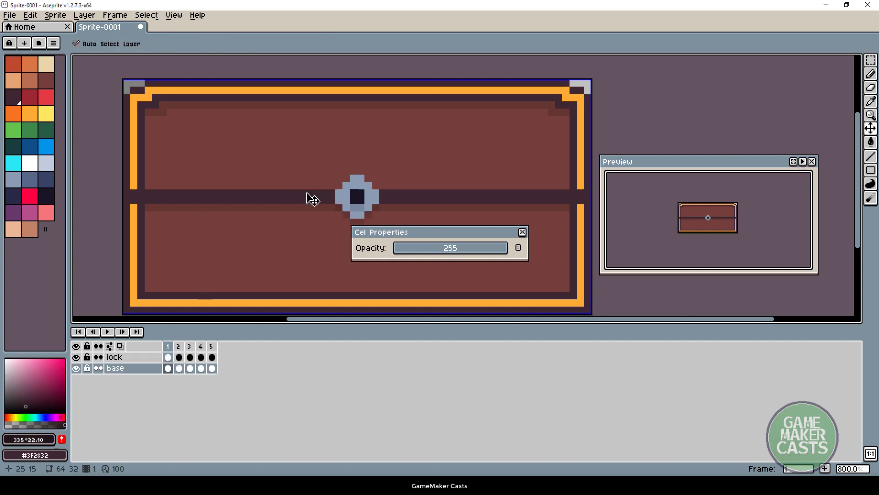
pyautogui.press('Right')
pyautogui.press('Right')
pyautogui.click(306, 194)
pyautogui.press('v')
pyautogui.press('Right')
pyautogui.click(303, 183)
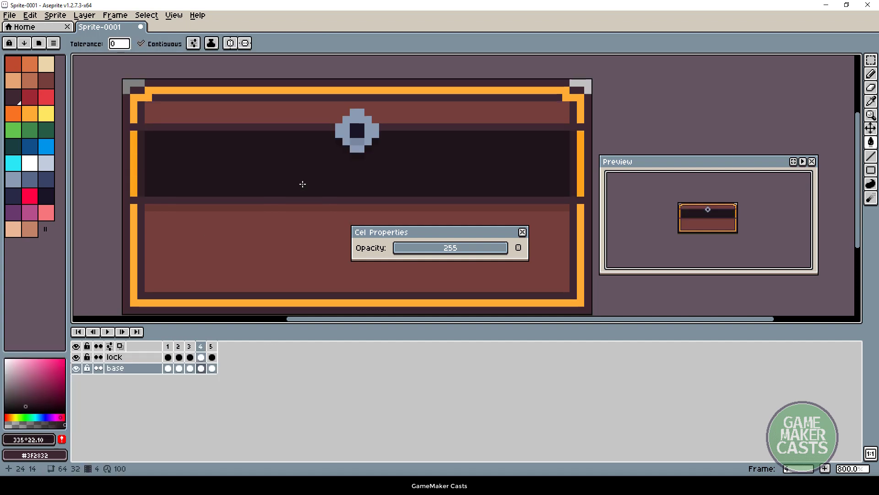
pyautogui.press('Right')
pyautogui.click(288, 171)
pyautogui.press('Right')
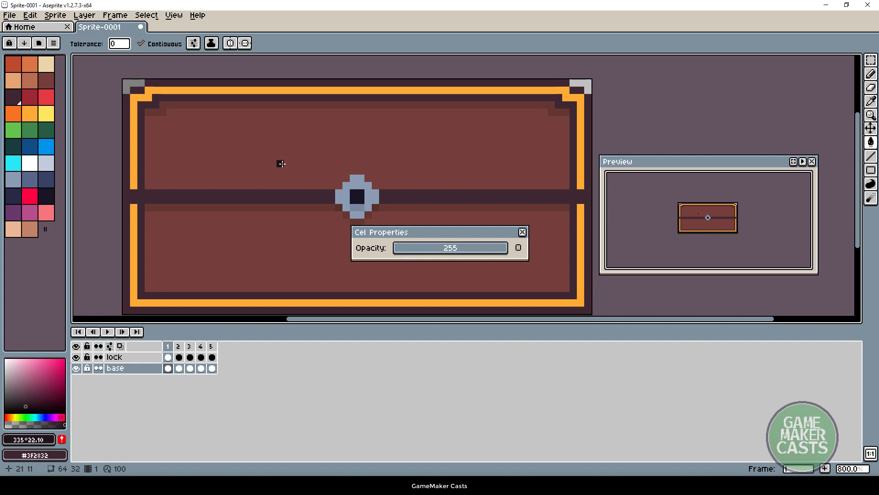
# Close Cel Properties and step back to frame 2 to review the dark interiors
pyautogui.click(522, 231)
pyautogui.hotkey('ctrl', 'Left')
pyautogui.hotkey('ctrl', 'Left')
pyautogui.hotkey('ctrl', 'Left')
pyautogui.hotkey('ctrl', 'Left')
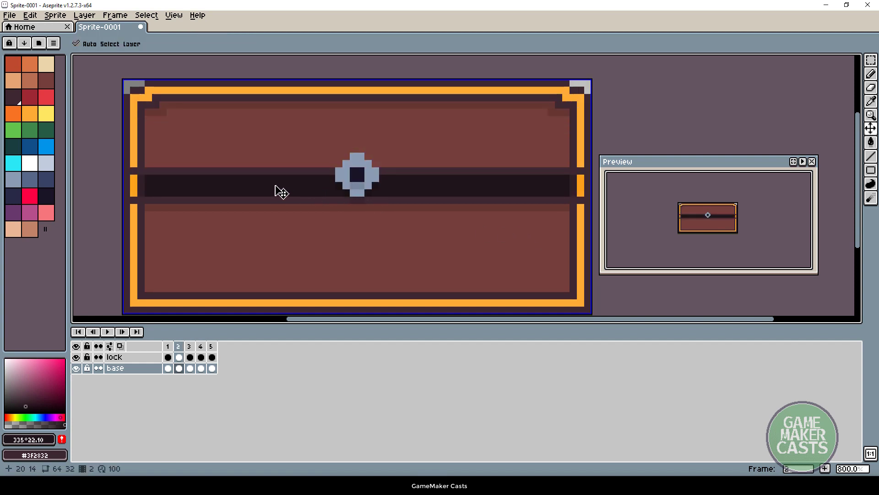
pyautogui.scroll(2, 275, 186)
pyautogui.scroll(-3, 209, 177)
pyautogui.scroll(4, 205, 176)
pyautogui.scroll(-1, 205, 177)
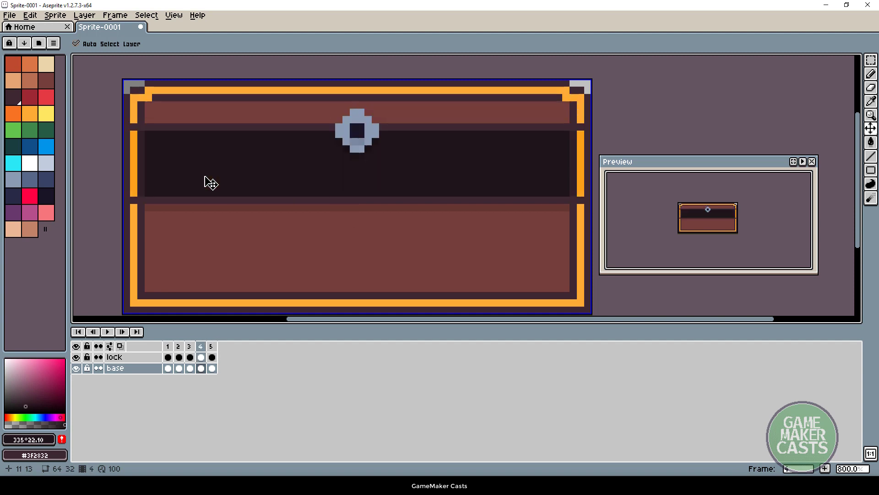
# On frame 4, pick dark outline #3f2832 as foreground and lid brown #663832 as background
pyautogui.keyDown('alt'); pyautogui.click(167, 107); pyautogui.keyUp('alt')
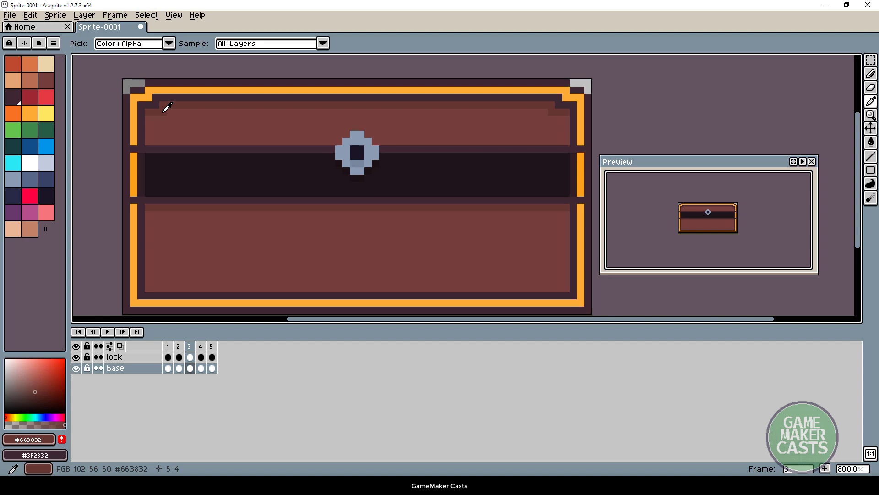
pyautogui.press('l')
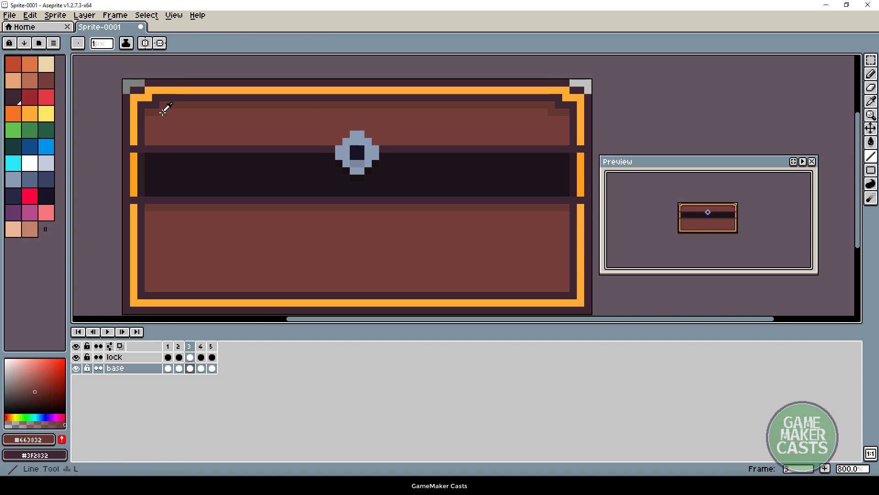
pyautogui.press('v')
pyautogui.press('Left')
pyautogui.press('Right')
pyautogui.press('Right')
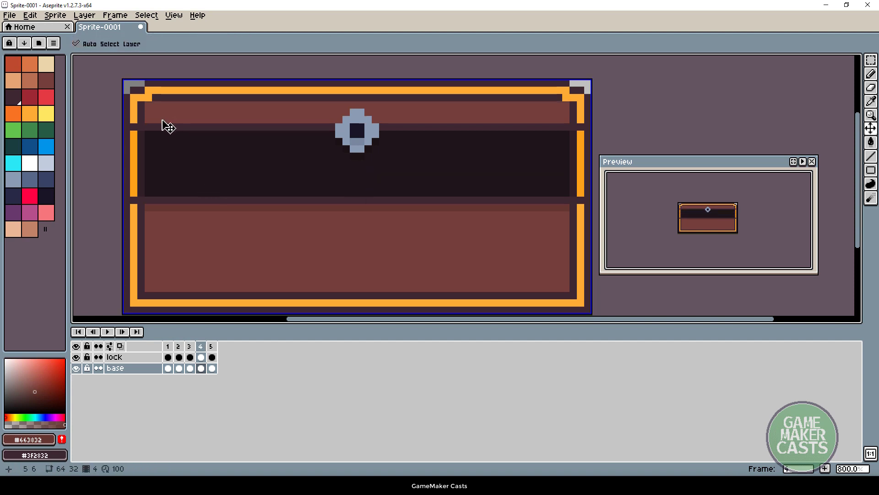
pyautogui.press('Left')
pyautogui.keyDown('alt'); pyautogui.click(155, 102); pyautogui.keyUp('alt')
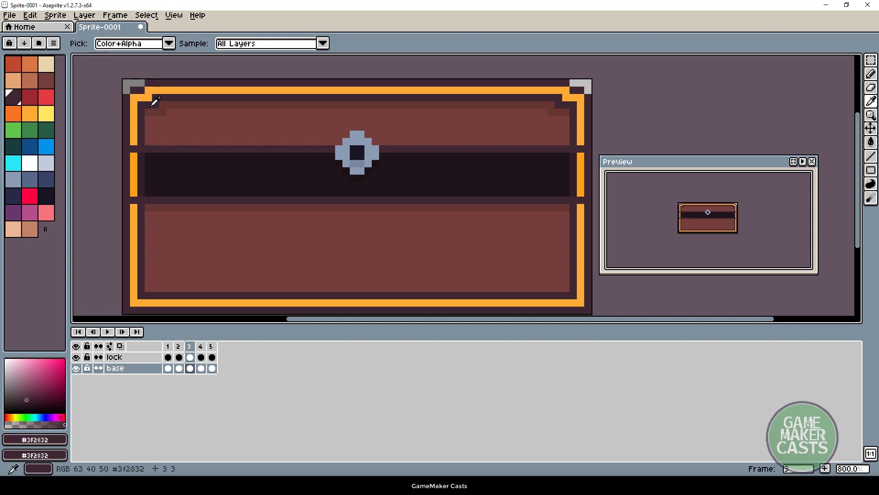
pyautogui.keyDown('alt'); pyautogui.rightClick(153, 107); pyautogui.keyUp('alt')
pyautogui.press('Left')
pyautogui.press('Right')
pyautogui.press('Right')
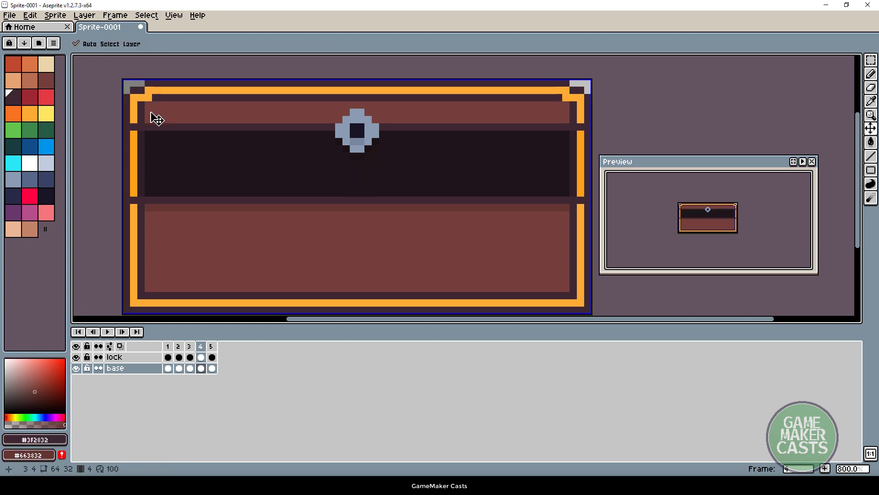
# Add dark steps at both top corners of the lid and a dark line across its upper band
pyautogui.press('b')
pyautogui.click(152, 105)
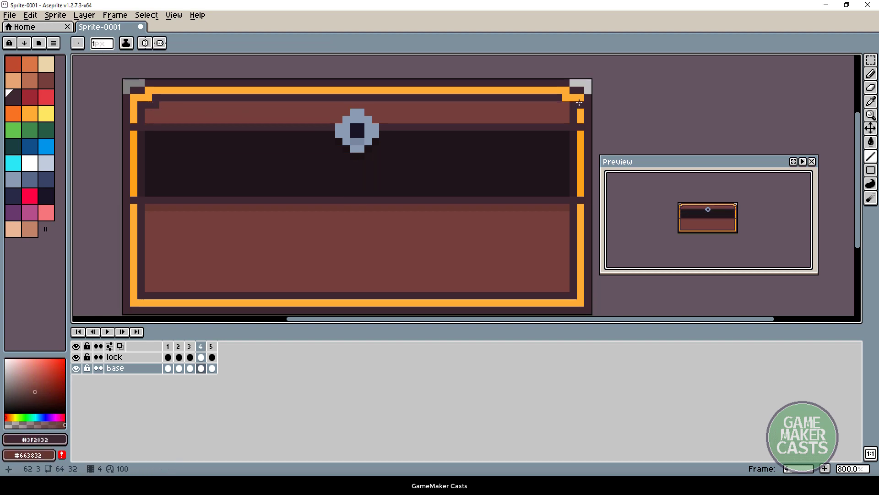
pyautogui.click(562, 104)
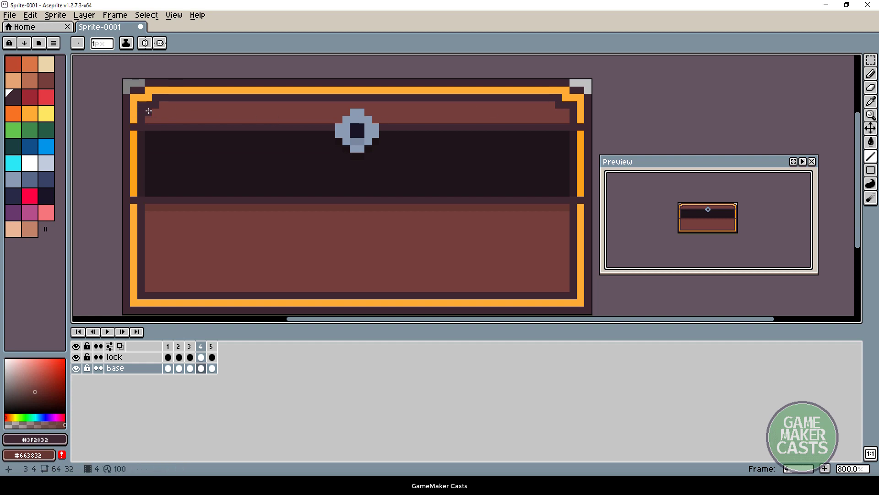
pyautogui.moveTo(162, 111); pyautogui.dragTo(557, 107)
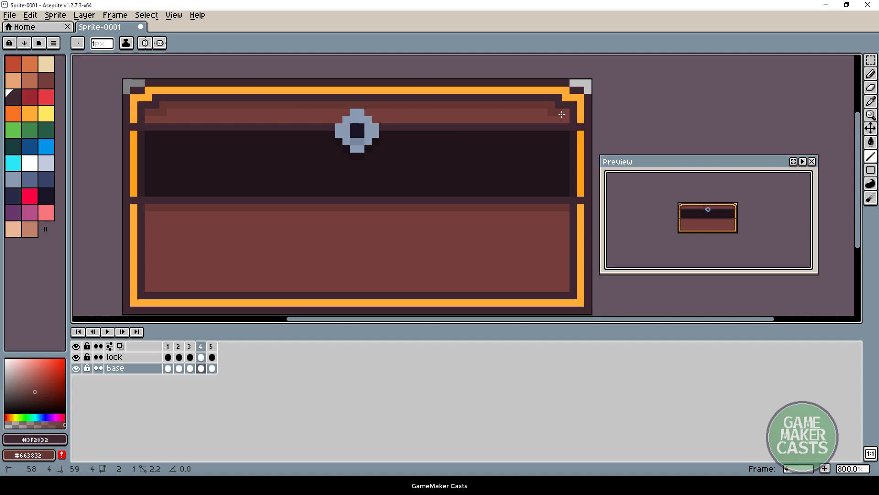
# Flip between frames 3, 4 and 5 to compare the lid shading
pyautogui.press('v')
pyautogui.press('Left')
pyautogui.press('i')
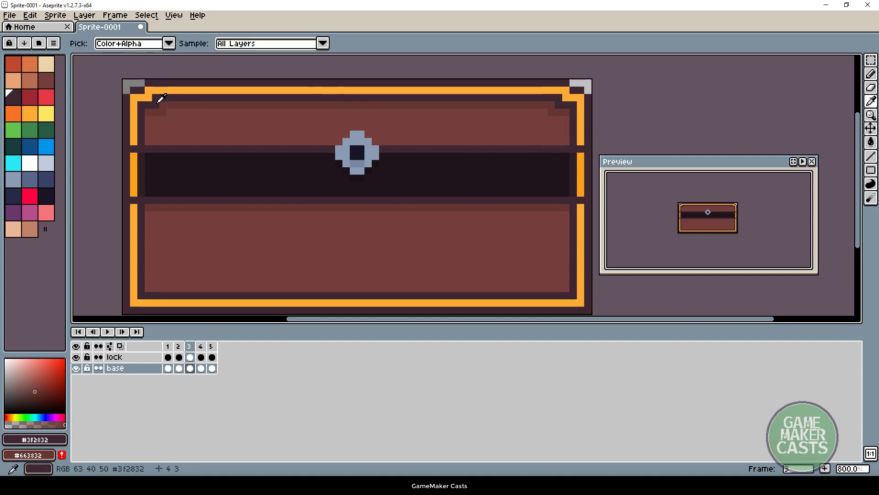
pyautogui.press('b')
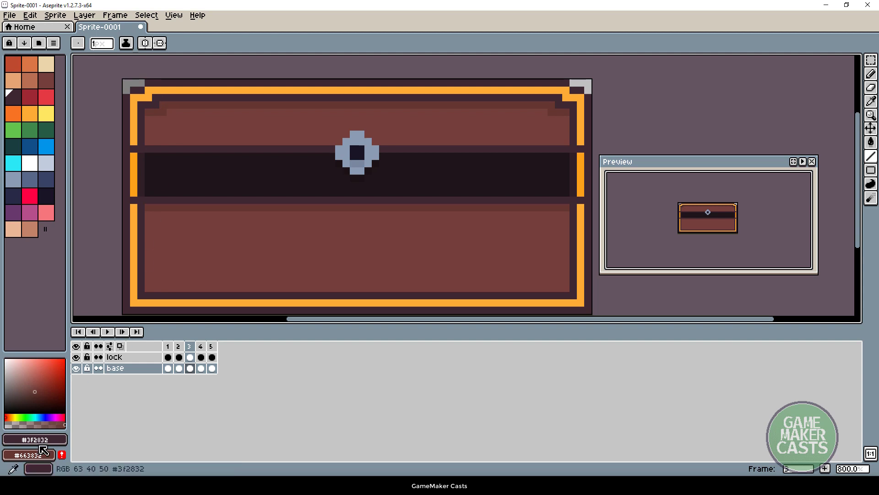
pyautogui.press('v')
pyautogui.press('.')
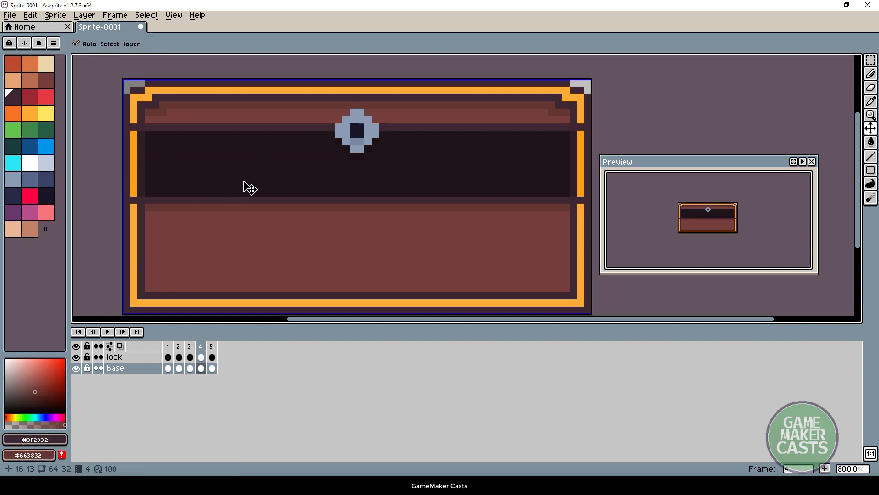
pyautogui.press('.')
pyautogui.press(',')
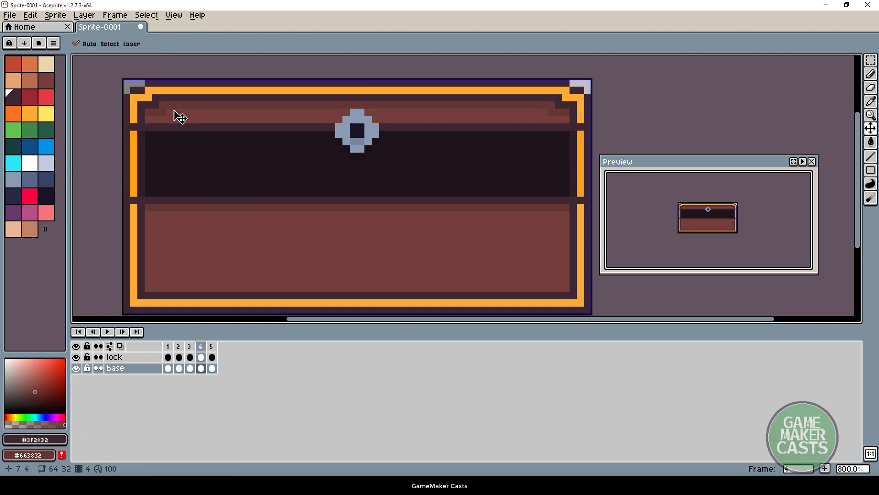
pyautogui.press('.')
pyautogui.press(',')
pyautogui.press('.')
# On frame 5, draw a dark line along the open lid's top and add an orange #feae34 corner pixel
pyautogui.press('b')
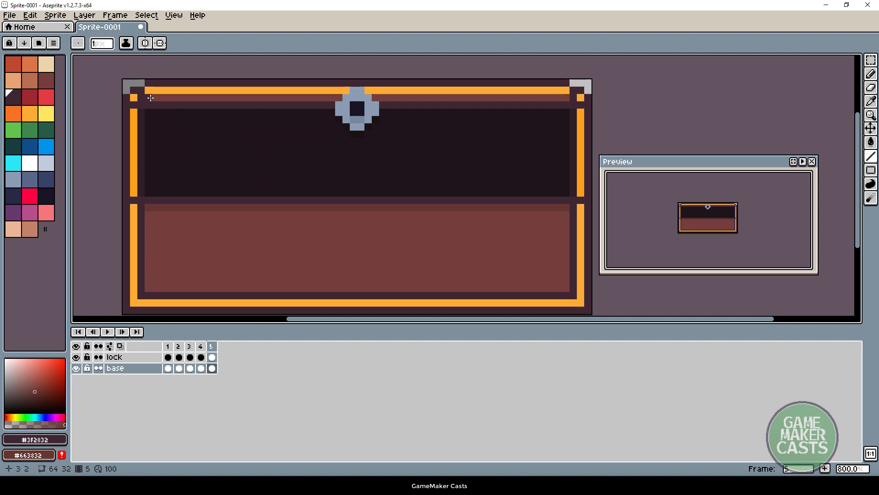
pyautogui.moveTo(147, 97); pyautogui.dragTo(565, 97)
pyautogui.keyDown('alt'); pyautogui.click(147, 91); pyautogui.keyUp('alt')
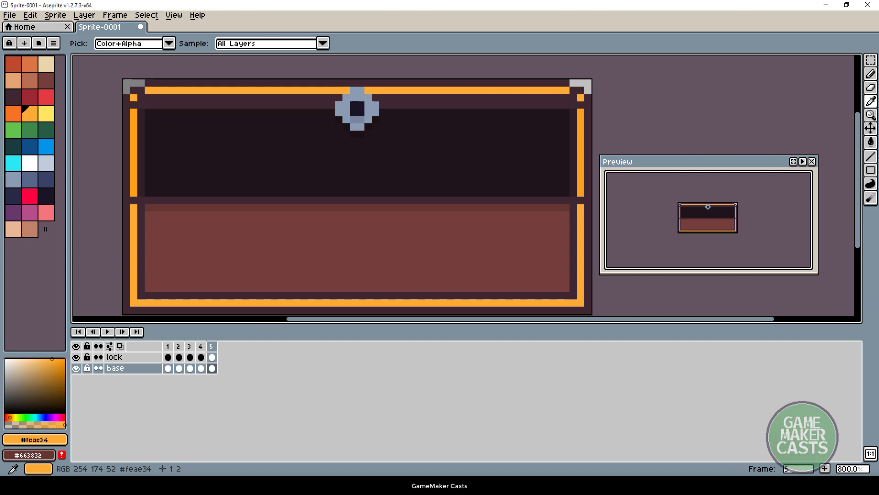
pyautogui.click(141, 97)
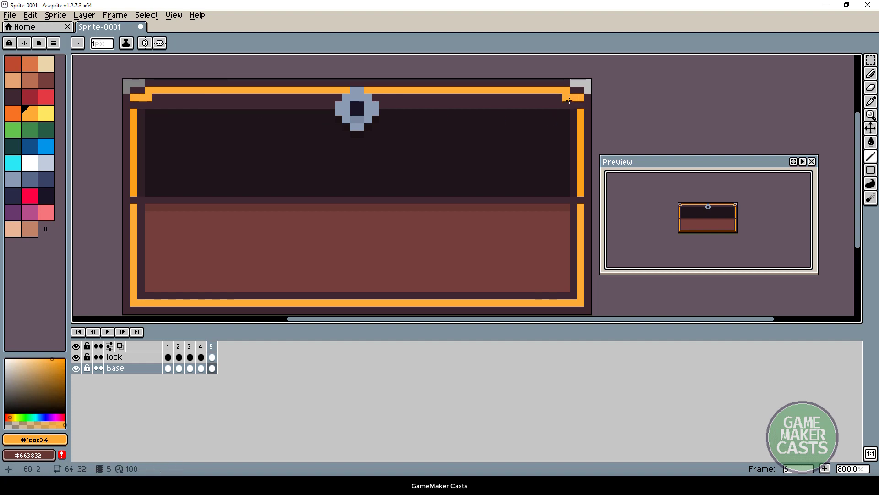
pyautogui.press('v')
pyautogui.press('Left')
pyautogui.press('Left')
pyautogui.press('Right')
pyautogui.press('Right')
pyautogui.press('Right')
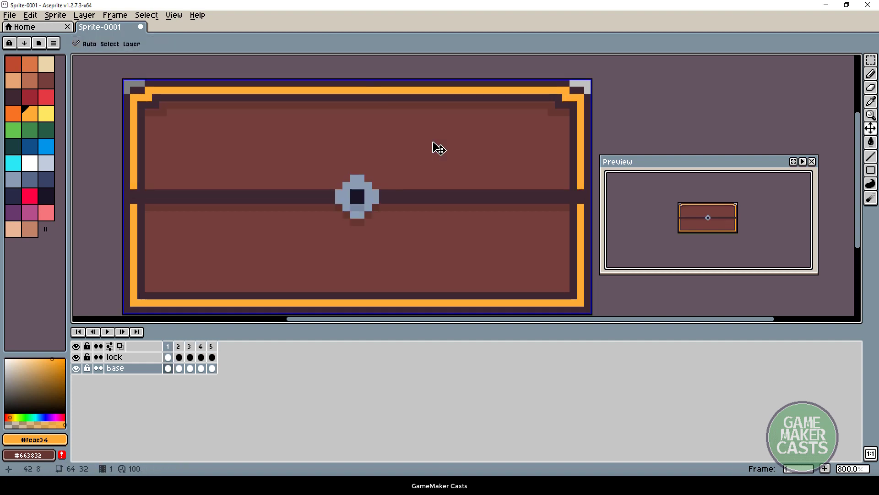
# Play and stop the five-frame chest animation, then select frame 5 with the lid open
pyautogui.press('Left')
pyautogui.press('Left')
pyautogui.press('Left')
pyautogui.press('Left')
pyautogui.press('Left')
pyautogui.press('l')
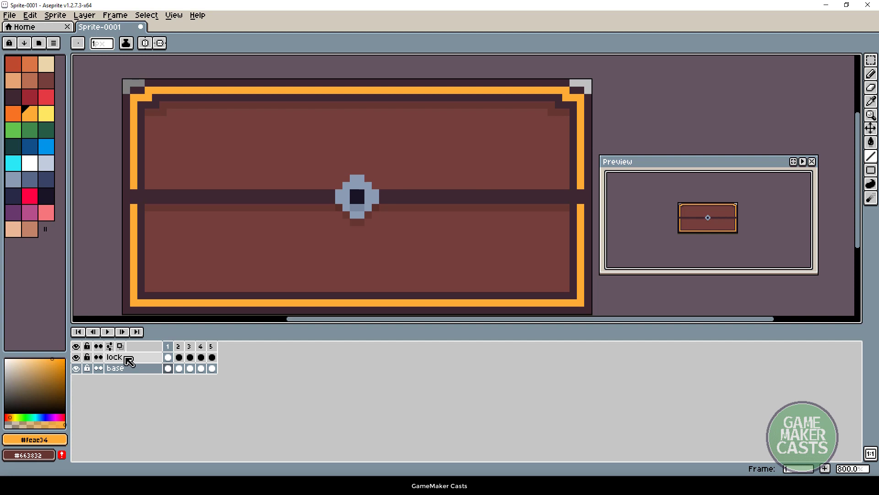
pyautogui.click(108, 332)
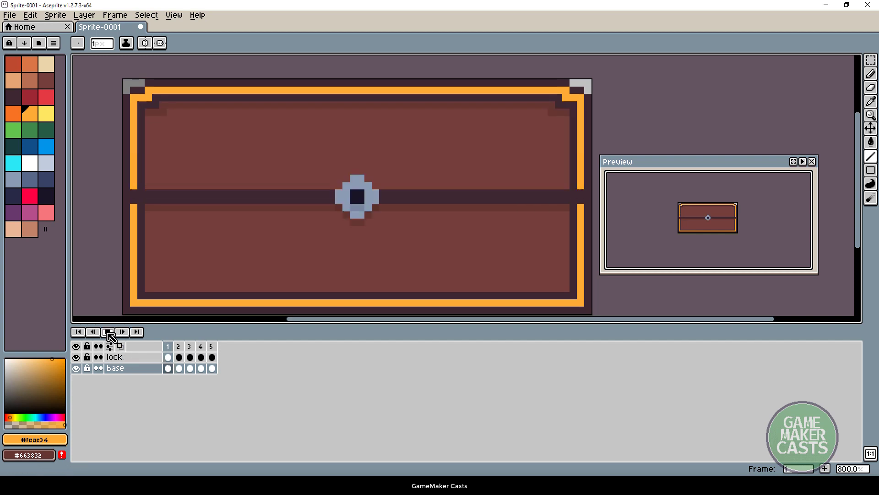
pyautogui.click(108, 332)
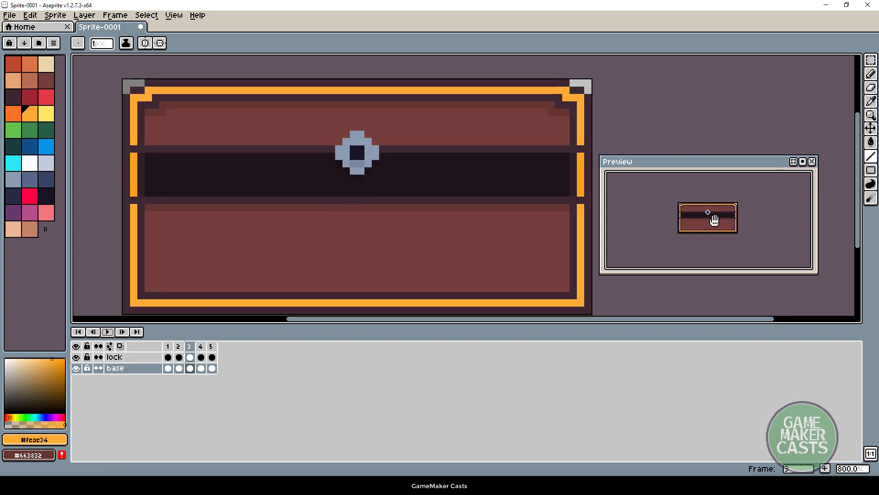
pyautogui.click(212, 348)
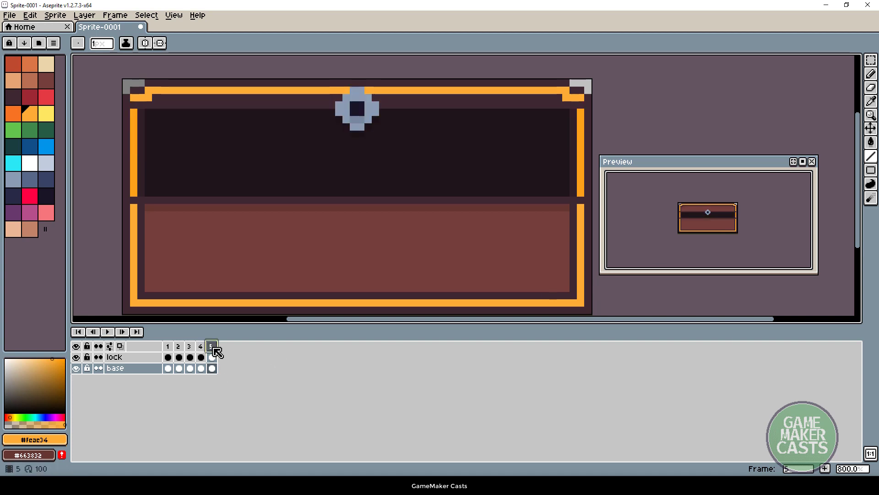
# Set frame 5's duration to 1000 ms in Frame Properties
pyautogui.rightClick(212, 349)
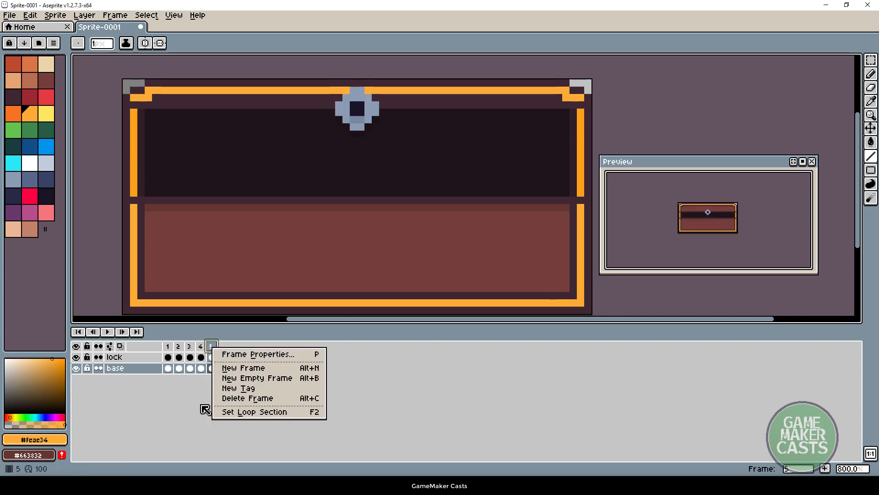
pyautogui.click(266, 355)
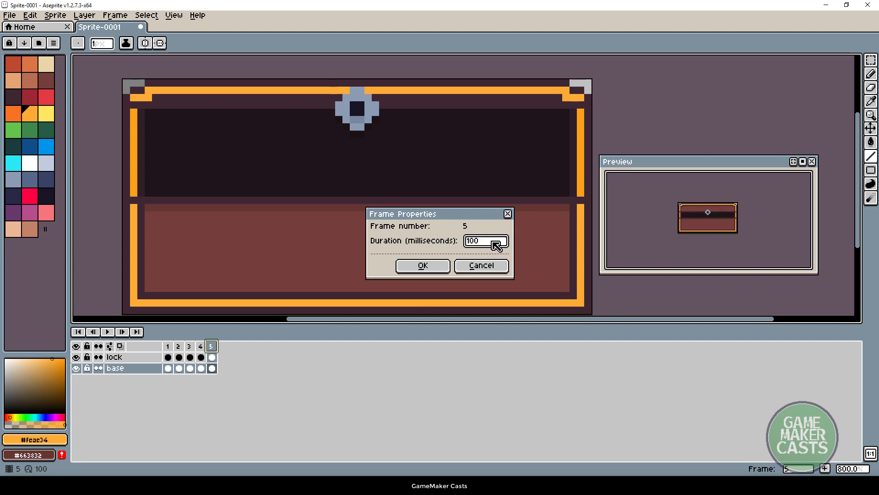
pyautogui.press('Return')
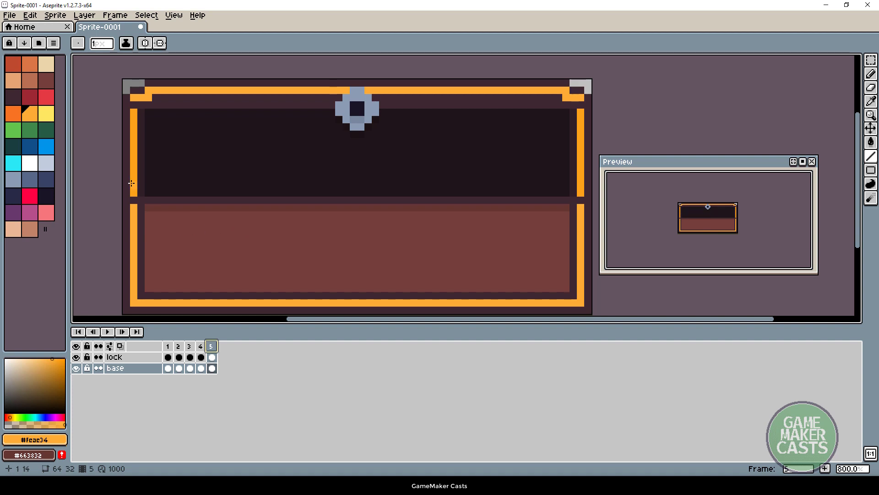
# Pan and zoom in on the chest's top-left corner
pyautogui.moveTo(197, 153); pyautogui.dragTo(207, 186)
pyautogui.scroll(-4, 379, 223)
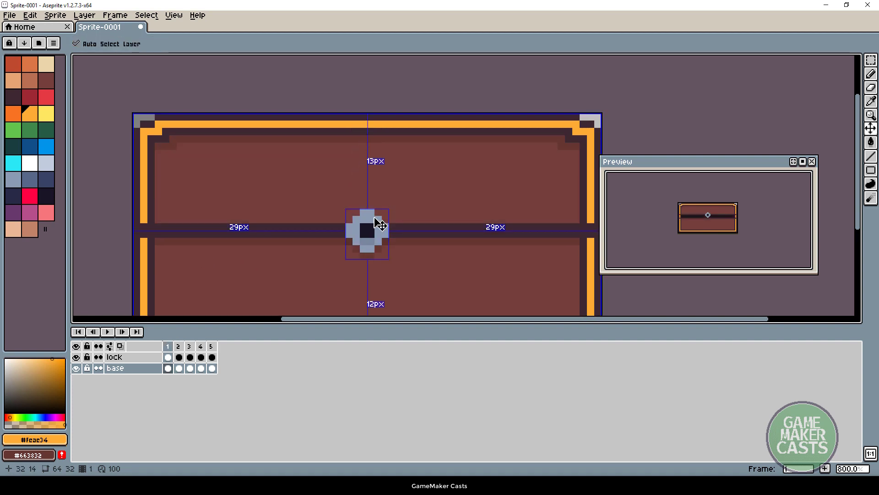
pyautogui.scroll(-5, 379, 225)
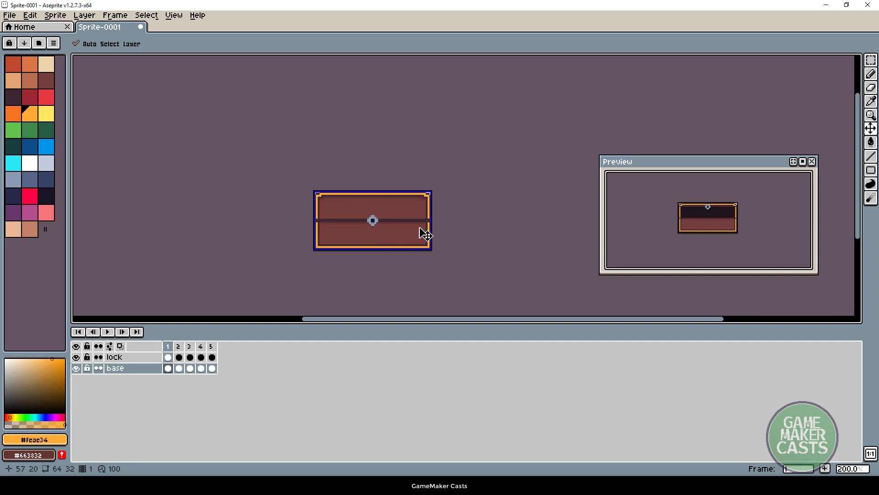
pyautogui.press('b')
pyautogui.scroll(3, 419, 229)
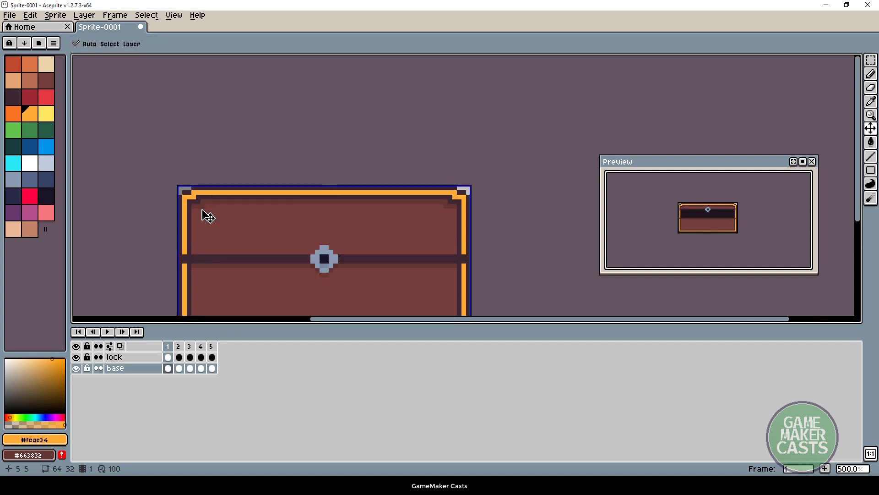
pyautogui.scroll(5, 202, 202)
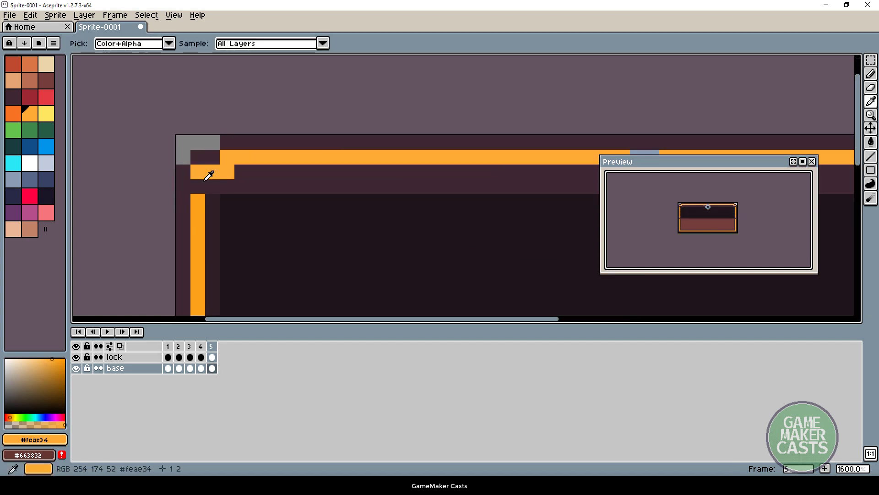
# Fill the orange border's inner corner pixel and pan back over the open lid
pyautogui.click(203, 186)
pyautogui.scroll(-3, 203, 186)
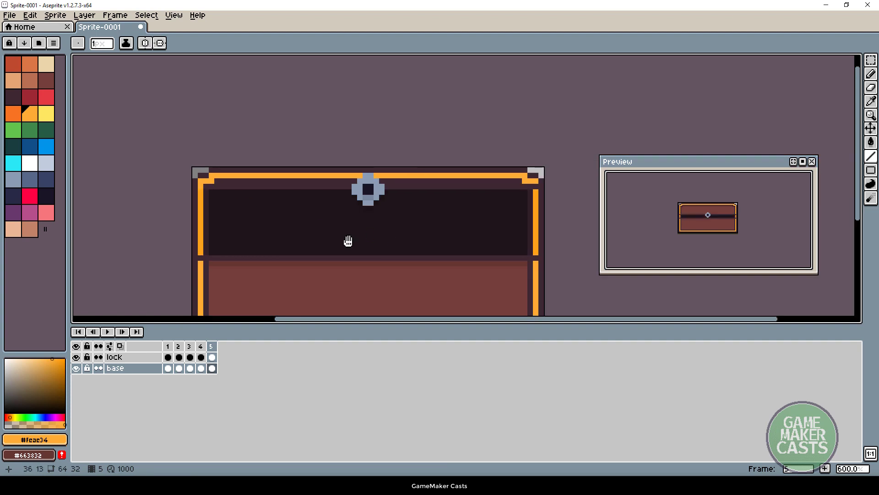
pyautogui.moveTo(349, 241); pyautogui.dragTo(276, 247)
pyautogui.scroll(-2, 385, 230)
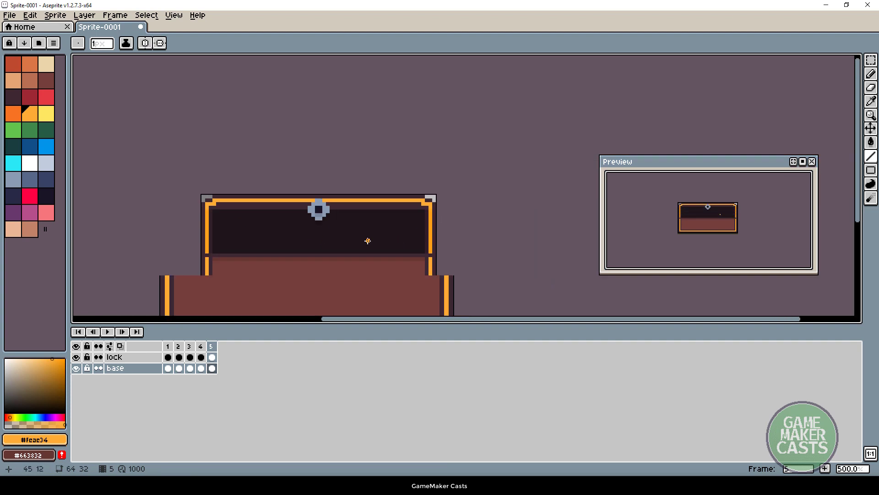
pyautogui.press('v')
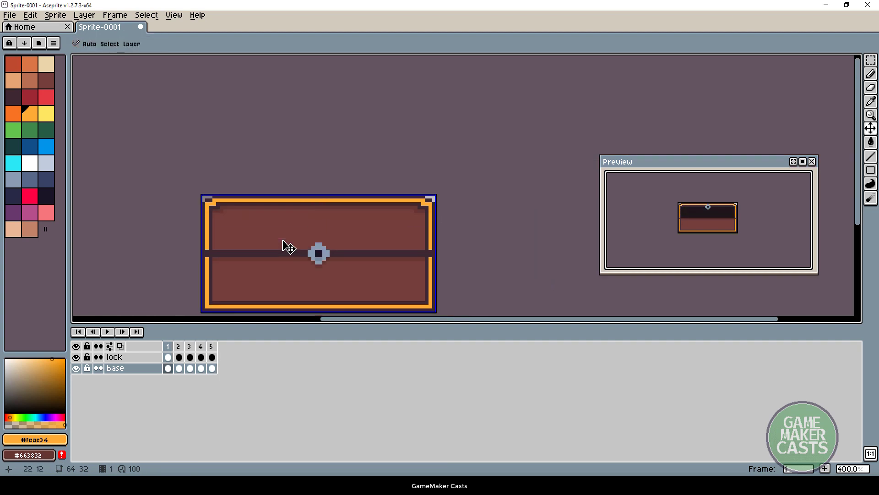
pyautogui.press('b')
# Select frame 2 of the base layer, try vertical symmetry, then undo and move on to frame 4
pyautogui.click(178, 368)
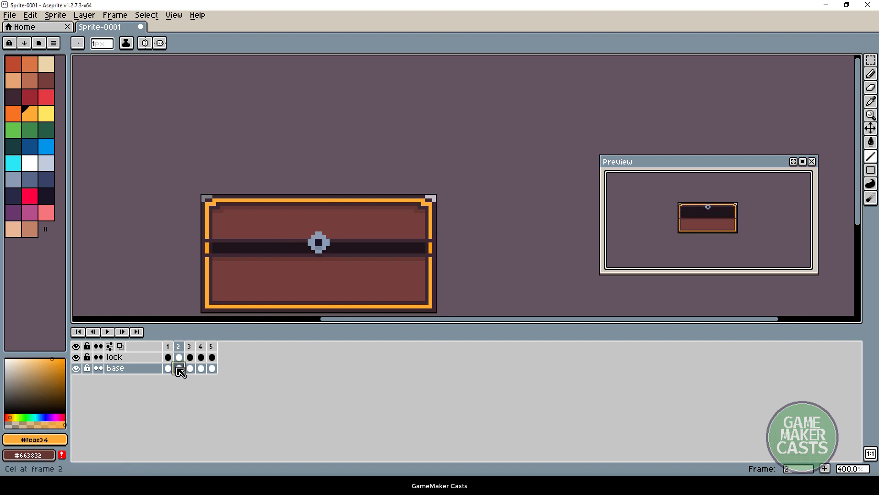
pyautogui.scroll(2, 243, 212)
pyautogui.press('g')
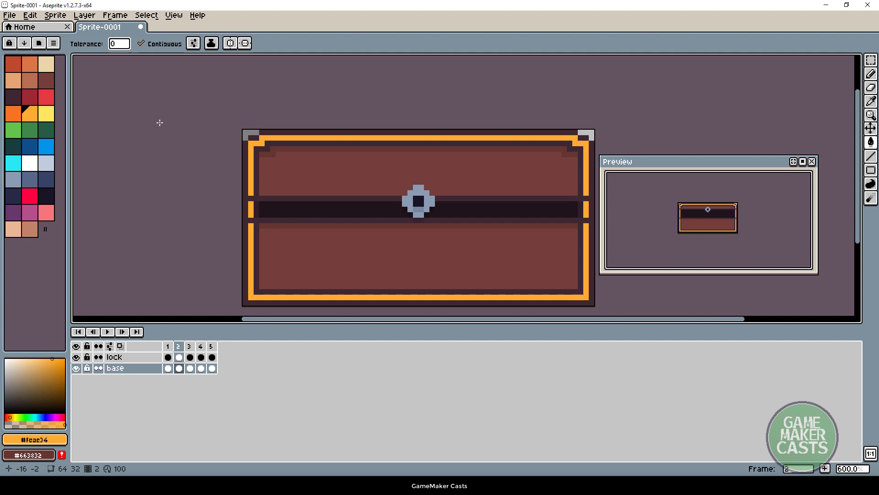
pyautogui.click(231, 45)
pyautogui.hotkey('ctrl', 'z')
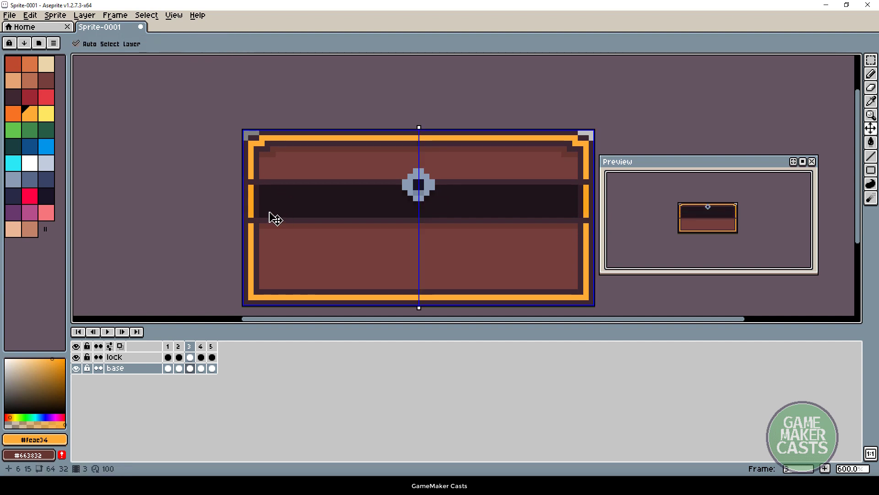
pyautogui.press('Right')
pyautogui.press('Right')
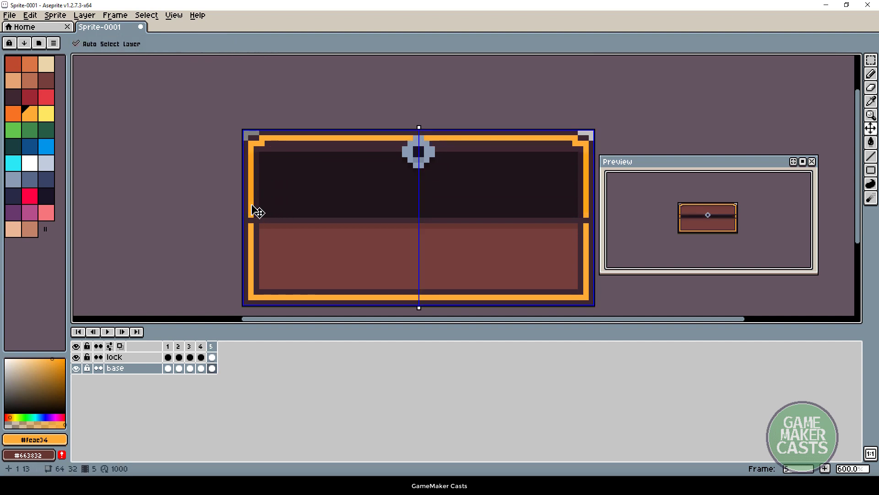
pyautogui.press('g')
pyautogui.press('v')
pyautogui.press('Right')
pyautogui.press('Left')
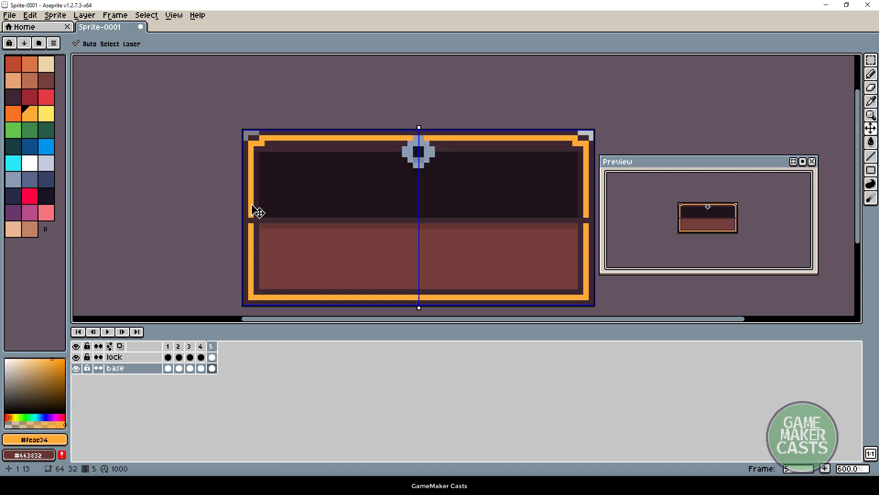
pyautogui.press('Left')
pyautogui.press('g')
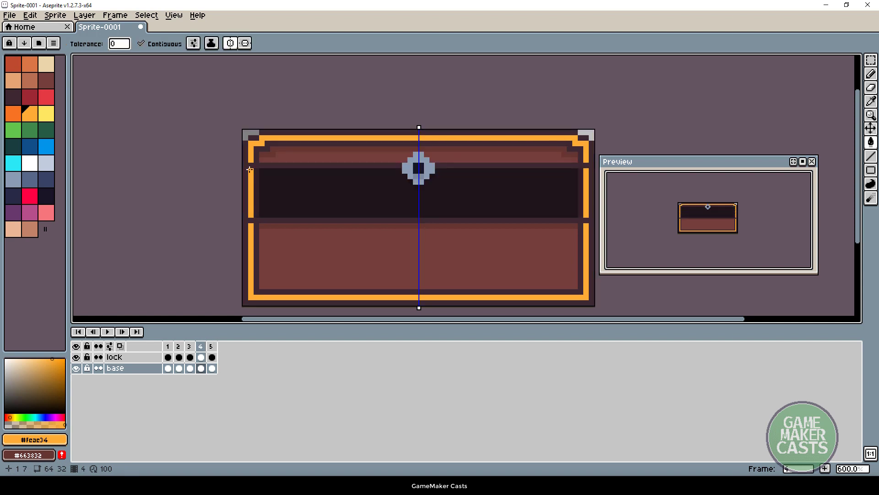
pyautogui.press('b')
# Fill the missing pixels in the chest's left border on frame 4
pyautogui.click(250, 165)
pyautogui.scroll(1, 252, 167)
pyautogui.scroll(-2, 252, 167)
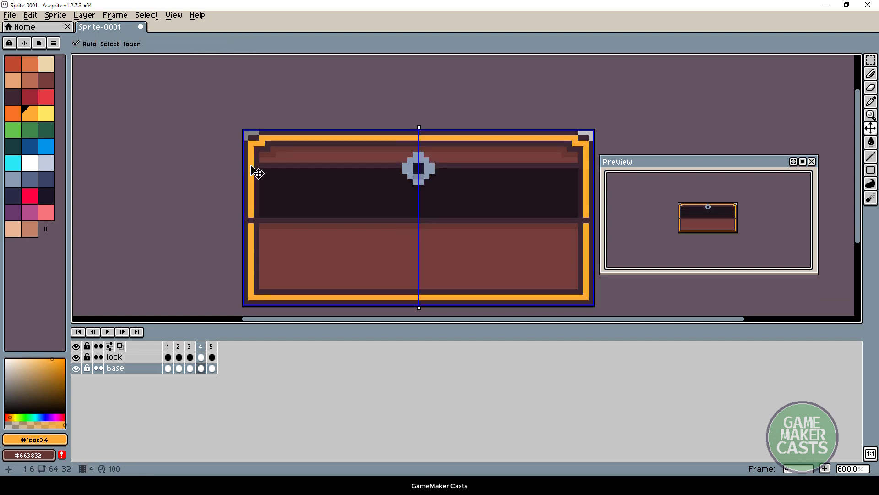
pyautogui.click(252, 181)
# Step back and forth through the lid frames to check them, ending on frame 1
pyautogui.press('Left')
pyautogui.press('b')
pyautogui.press('v')
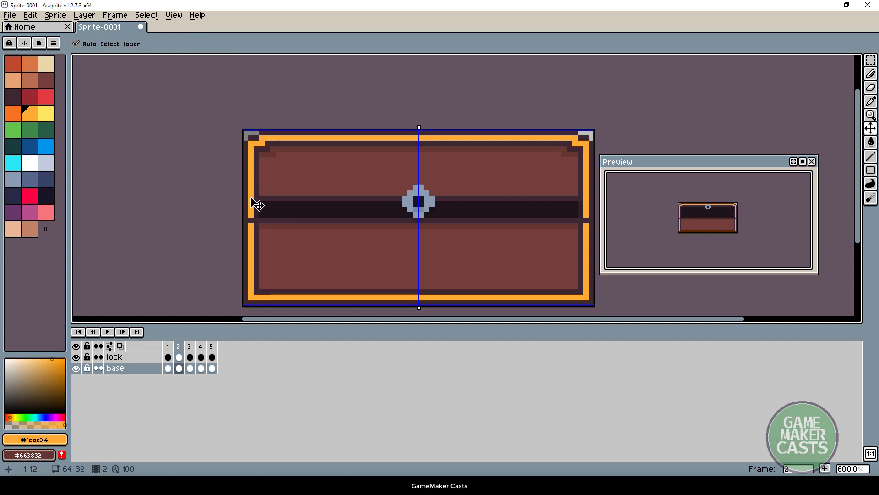
pyautogui.press('Left')
pyautogui.press('b')
pyautogui.press('v')
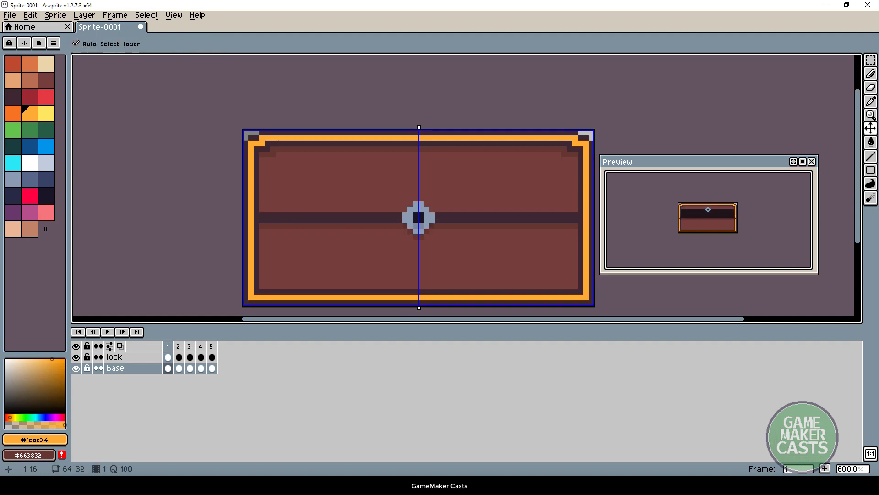
pyautogui.press('Right')
pyautogui.press('Left')
pyautogui.press('Right')
pyautogui.press('Right')
pyautogui.press('b')
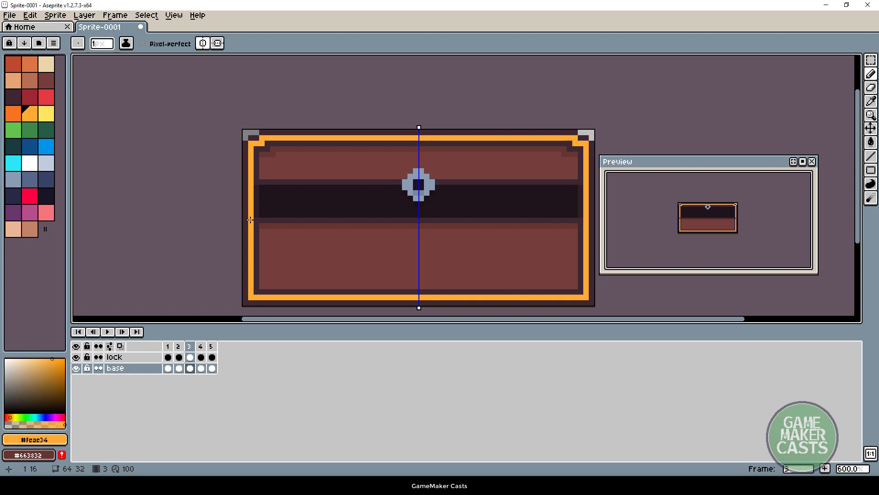
pyautogui.press('v')
pyautogui.press('Left')
pyautogui.press('Left')
pyautogui.press('Right')
pyautogui.press('b')
pyautogui.press('v')
pyautogui.press('Left')
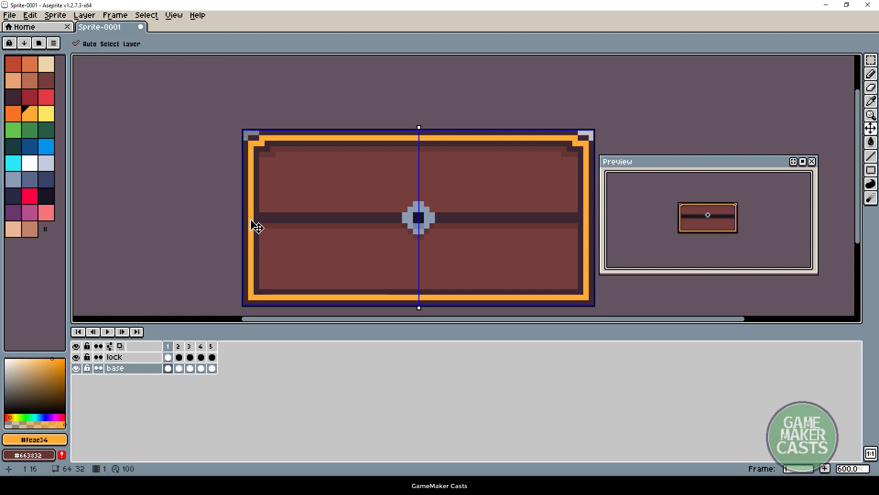
pyautogui.press('Left')
pyautogui.press('b')
pyautogui.press('v')
pyautogui.press('Left')
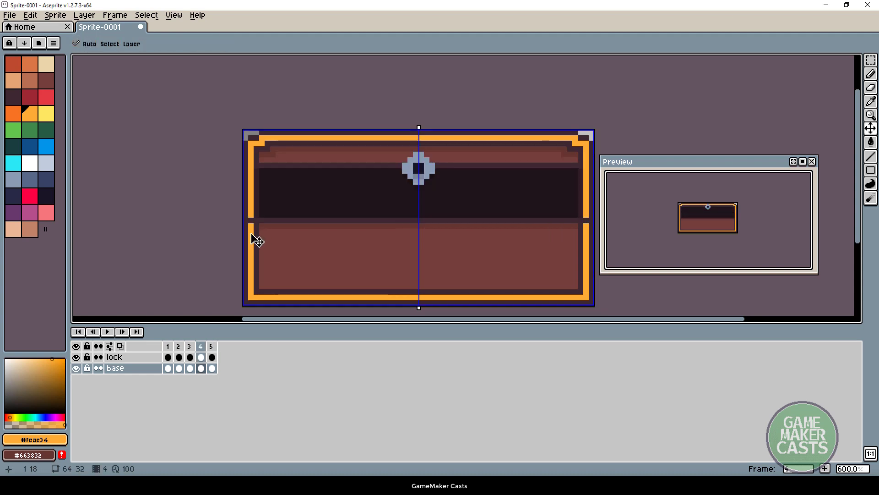
pyautogui.press('b')
pyautogui.press('v')
pyautogui.press('Left')
pyautogui.press('Left')
pyautogui.press('Left')
pyautogui.press('b')
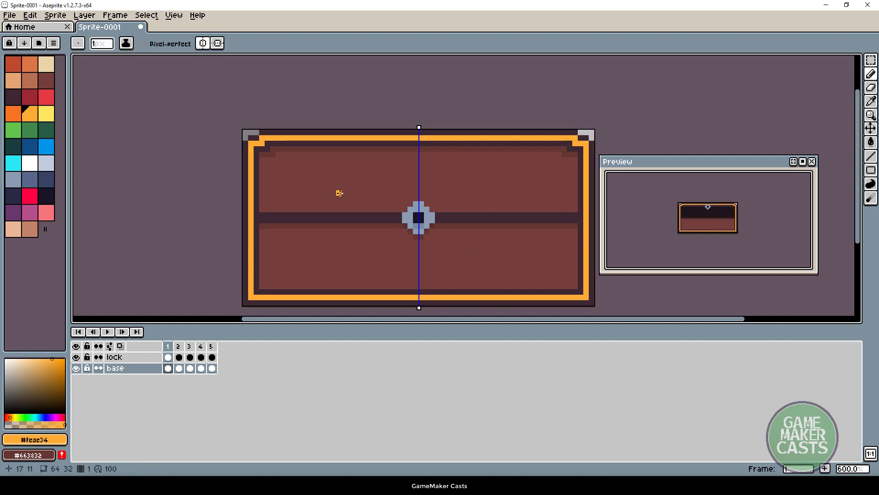
pyautogui.moveTo(475, 218); pyautogui.dragTo(415, 193)
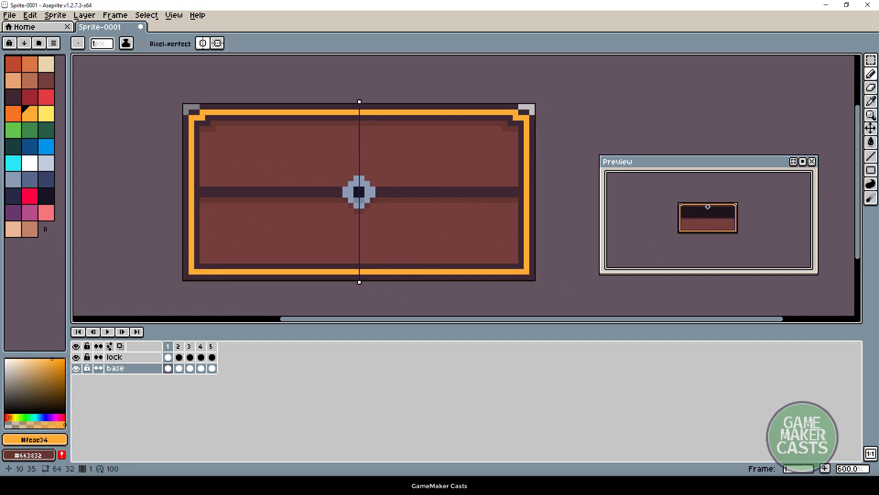
pyautogui.moveTo(456, 212); pyautogui.dragTo(470, 214)
pyautogui.moveTo(336, 193); pyautogui.dragTo(349, 178)
pyautogui.scroll(2, 368, 185)
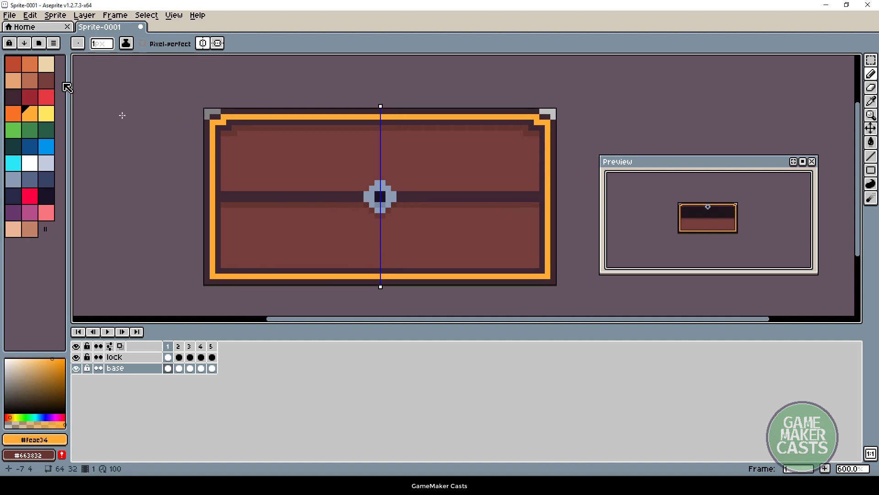
# Export a horizontal strip with inner padding 2, overwriting treasurechest-strip.png
pyautogui.click(9, 15)
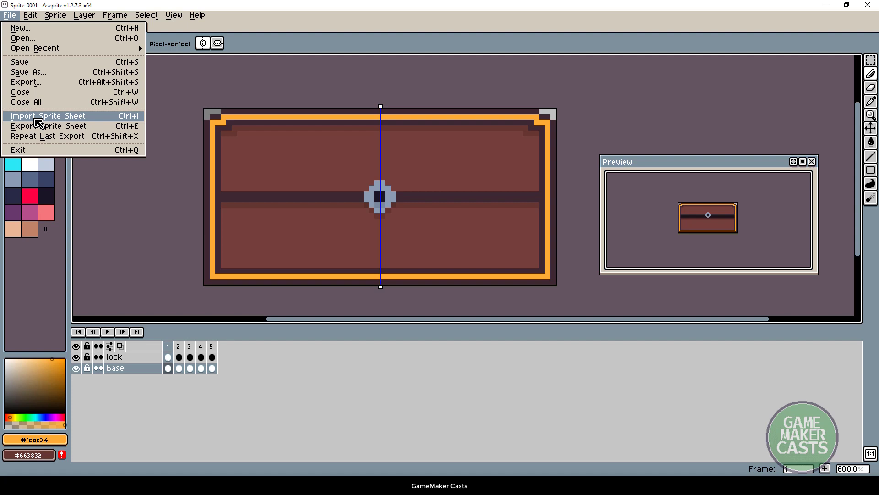
pyautogui.click(77, 130)
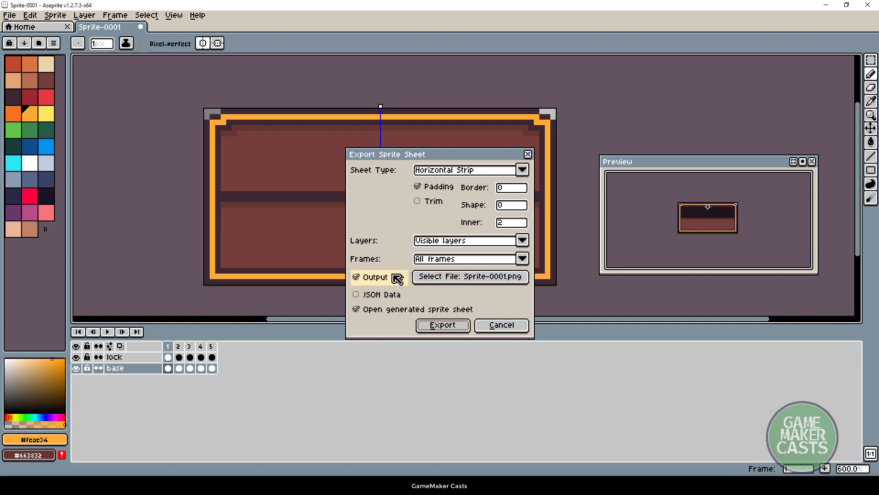
pyautogui.click(490, 277)
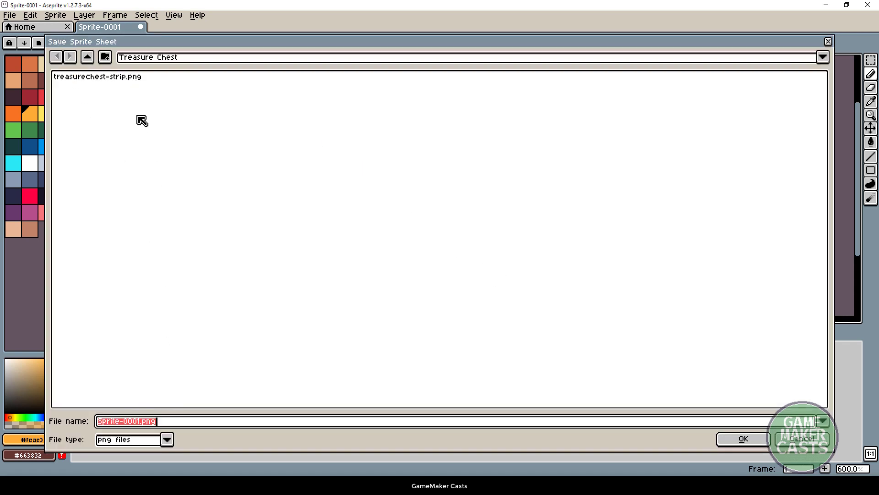
pyautogui.click(103, 81)
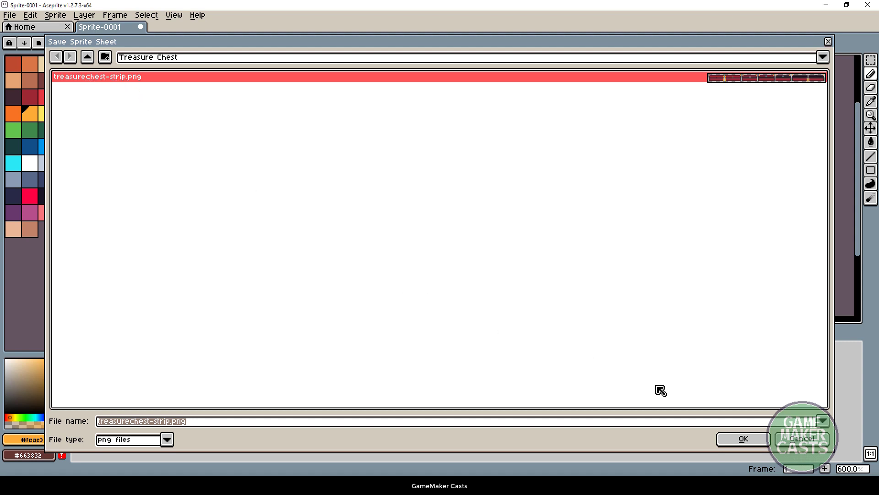
pyautogui.click(720, 434)
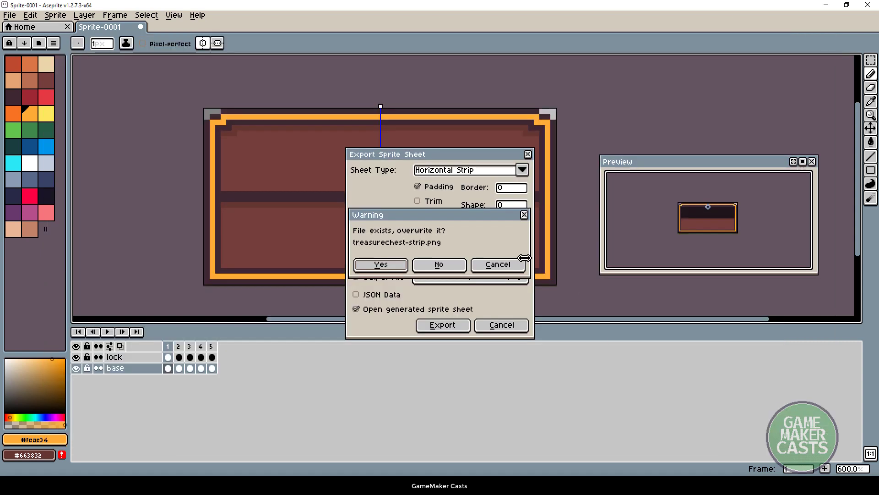
pyautogui.click(397, 270)
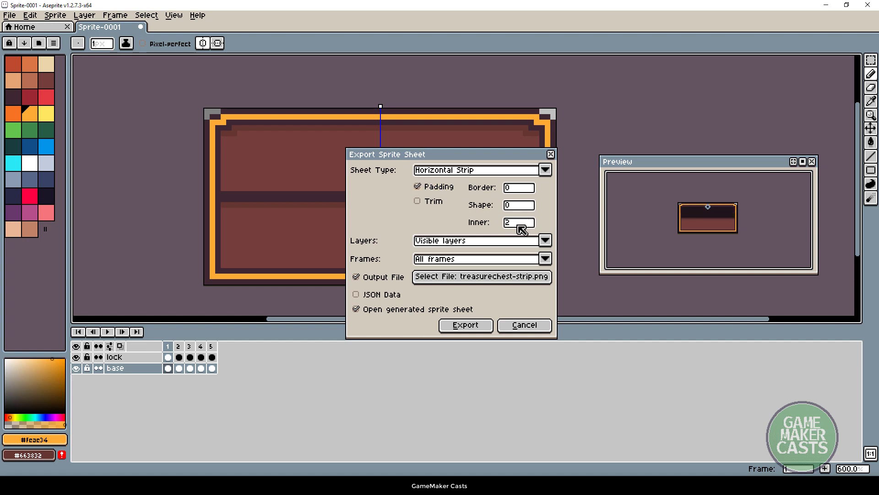
pyautogui.click(523, 222)
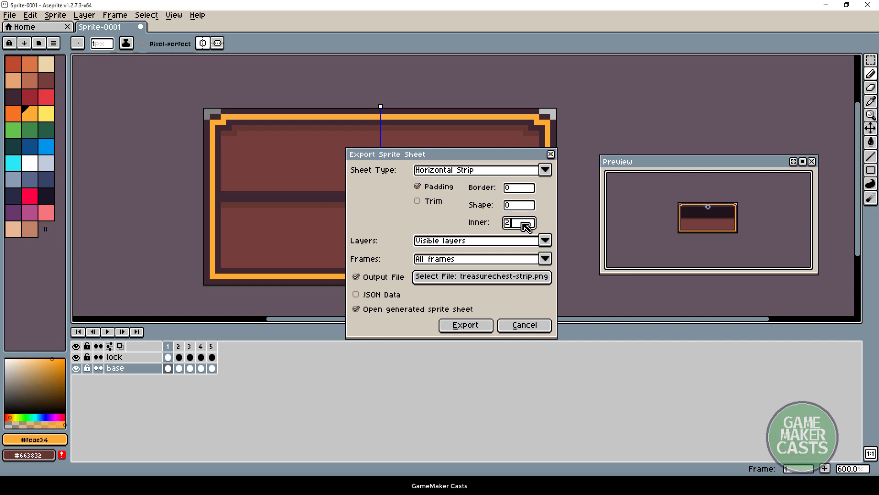
pyautogui.click(461, 326)
# Pan and zoom along treasurechest-strip.png to inspect all five chest frames
pyautogui.moveTo(428, 231); pyautogui.dragTo(255, 216)
pyautogui.scroll(2, 157, 173)
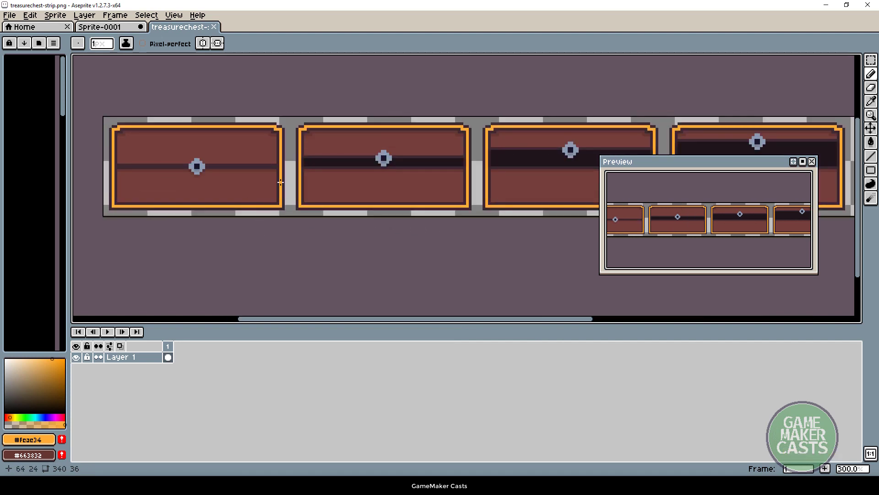
pyautogui.moveTo(360, 190); pyautogui.dragTo(199, 200)
pyautogui.moveTo(329, 194); pyautogui.dragTo(31, 213)
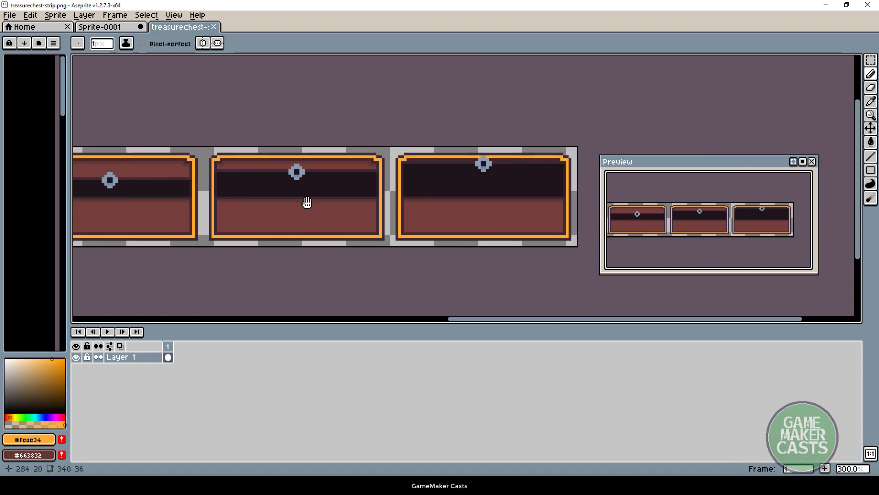
pyautogui.moveTo(410, 202); pyautogui.dragTo(481, 140)
pyautogui.scroll(-3, 502, 193)
pyautogui.scroll(1, 504, 193)
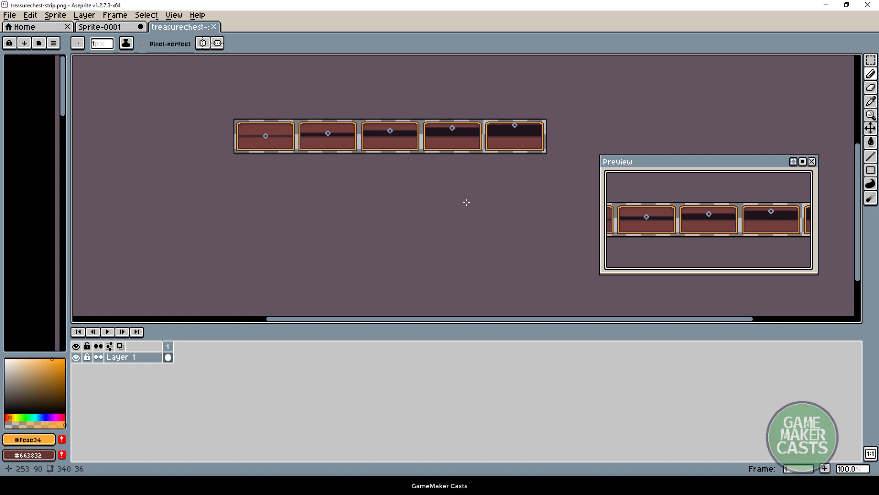
pyautogui.moveTo(465, 198); pyautogui.dragTo(450, 220)
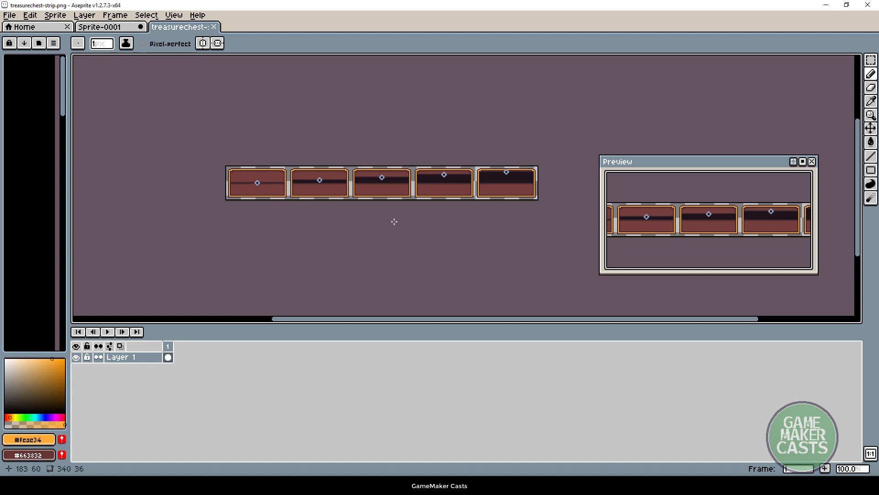
pyautogui.moveTo(394, 222); pyautogui.dragTo(410, 206)
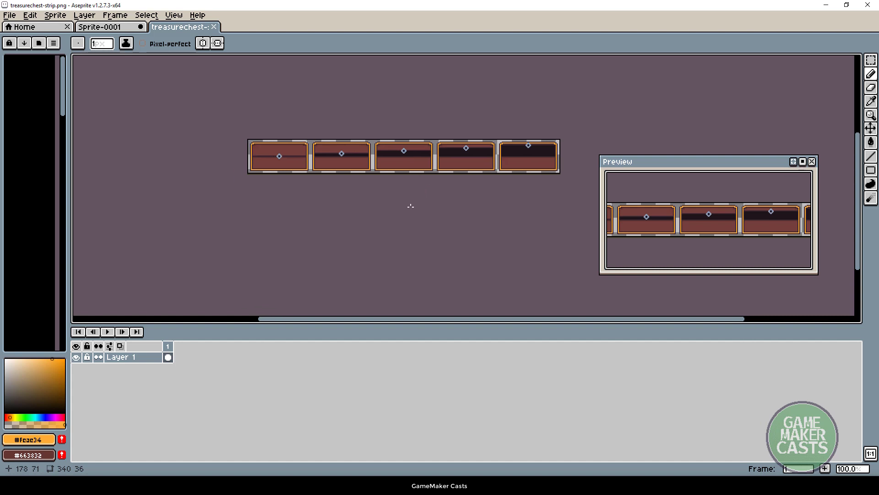